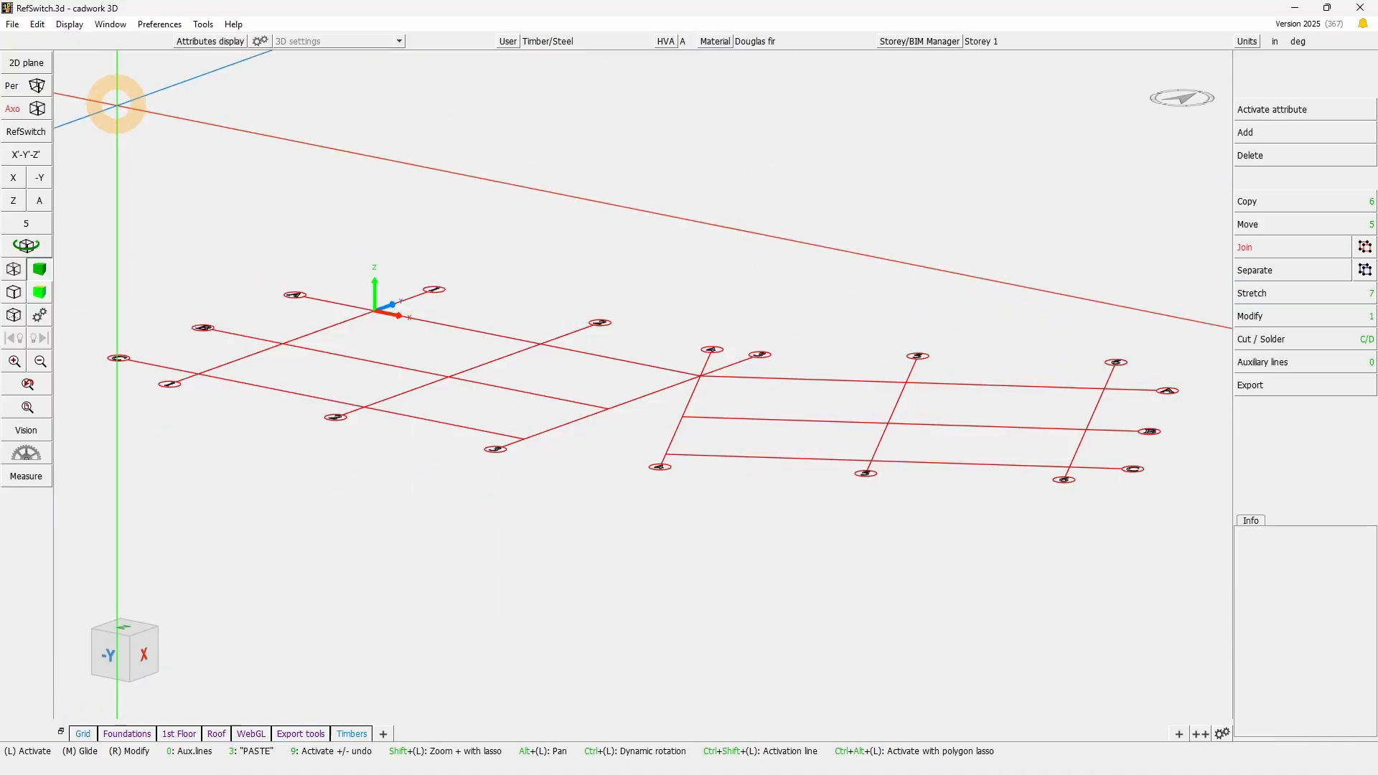
- Examine the two grid sections and the origin in plan and tilted views
click(80, 119)
click(51, 160)
click(34, 160)
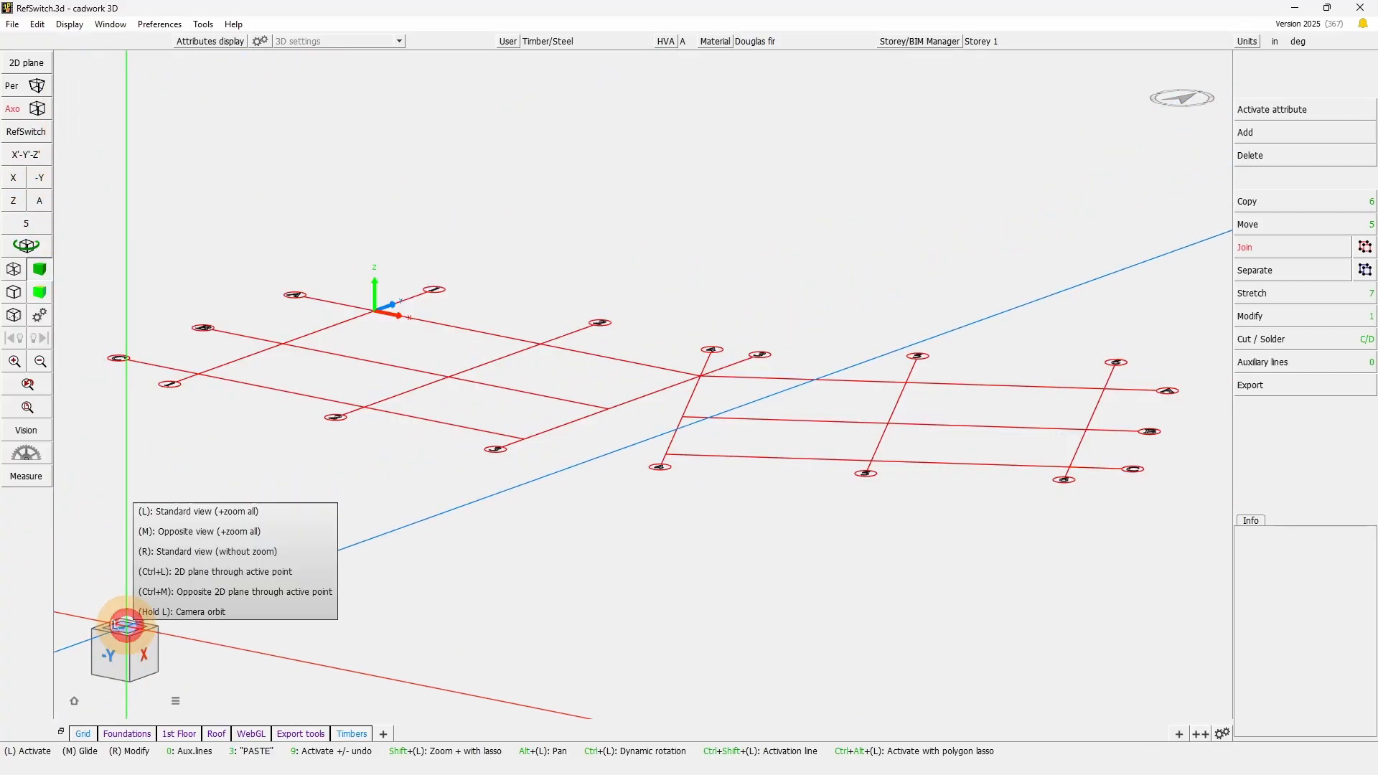
click(126, 625)
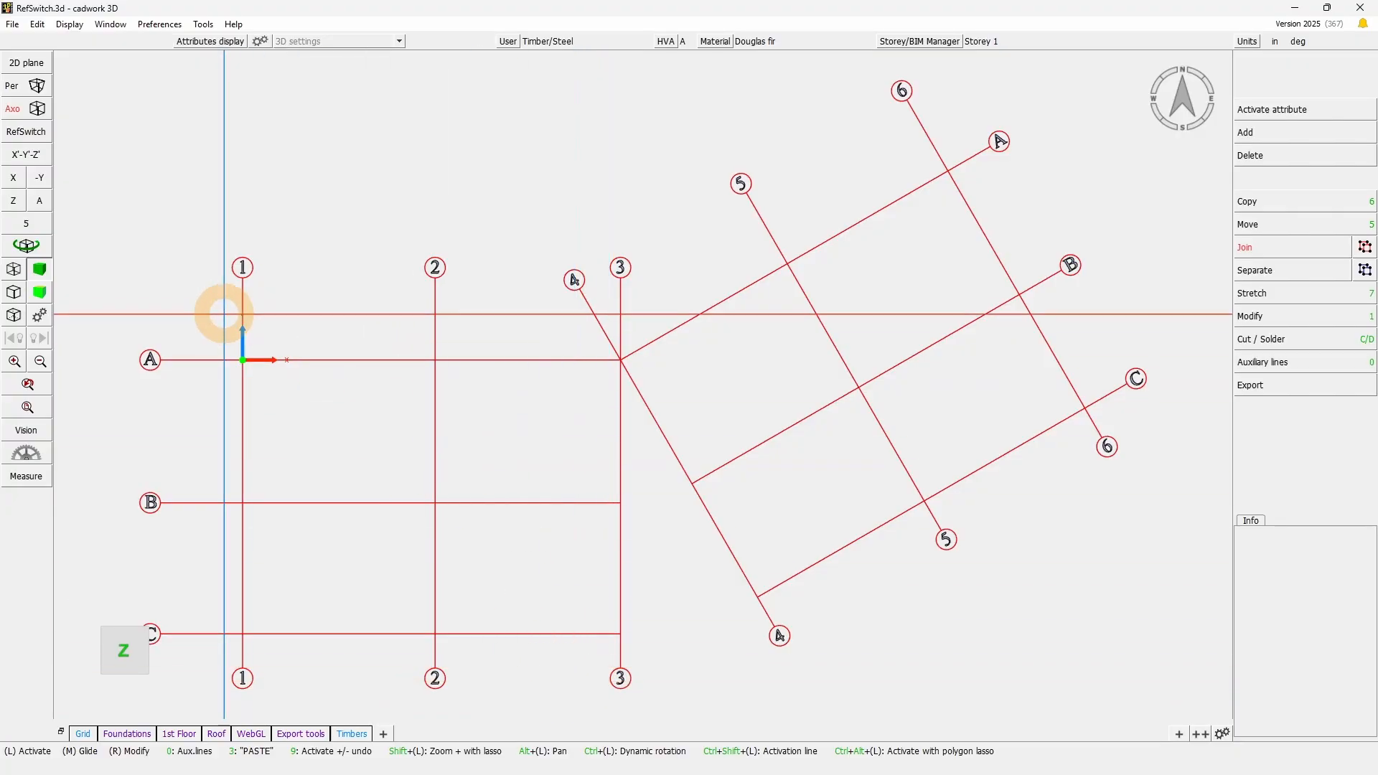
drag(222, 309, 323, 375)
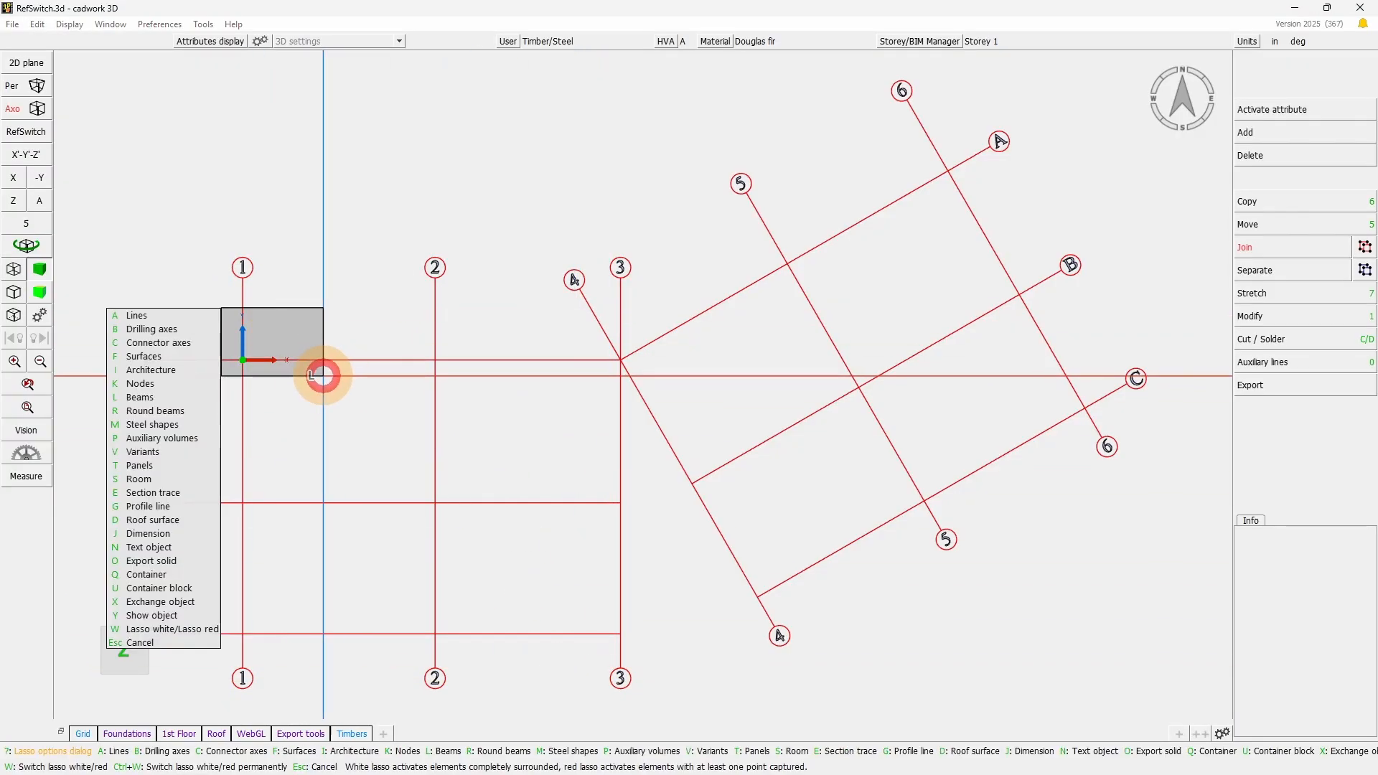
key(Escape)
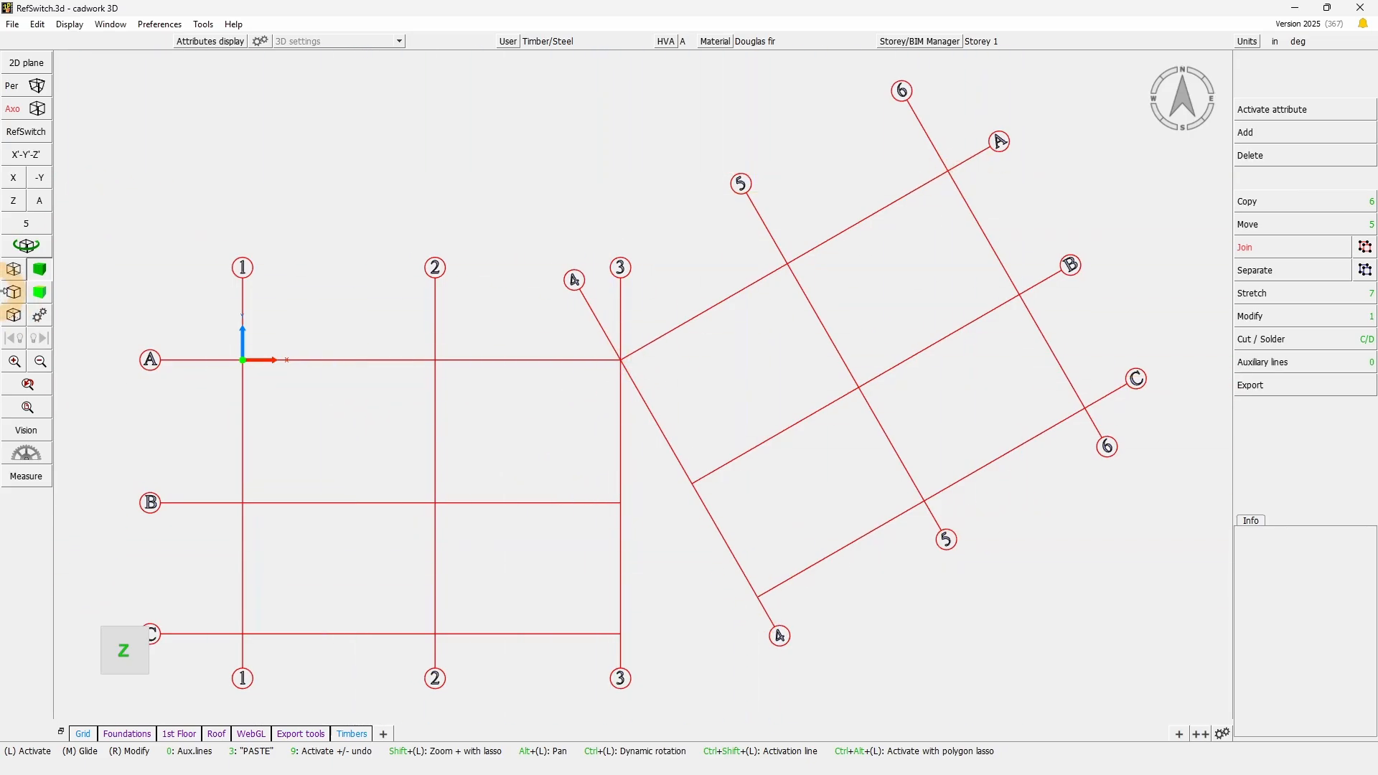
drag(647, 391, 681, 410)
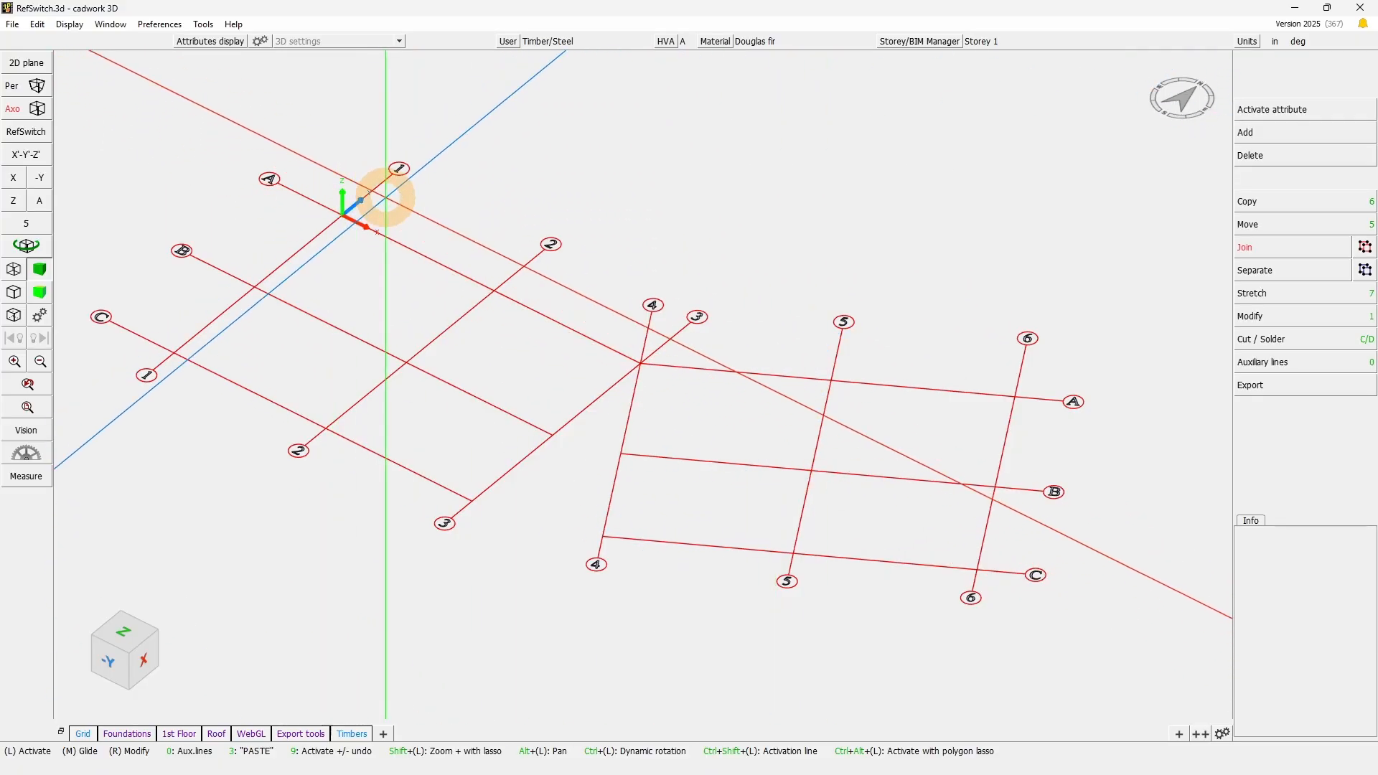
click(604, 232)
mouse_move(605, 232)
mouse_down()
mouse_move(1013, 639)
mouse_move(1112, 663)
mouse_move(708, 186)
mouse_up()
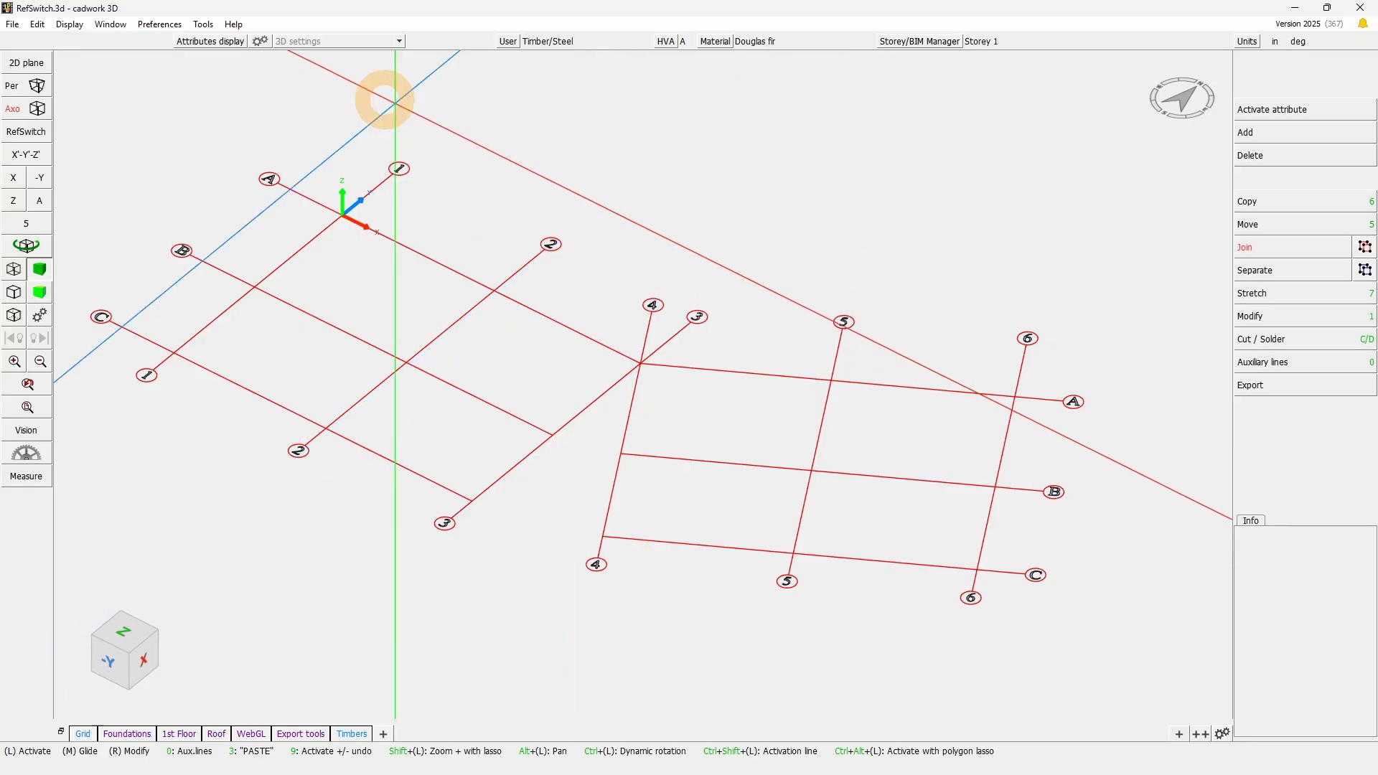
click(577, 172)
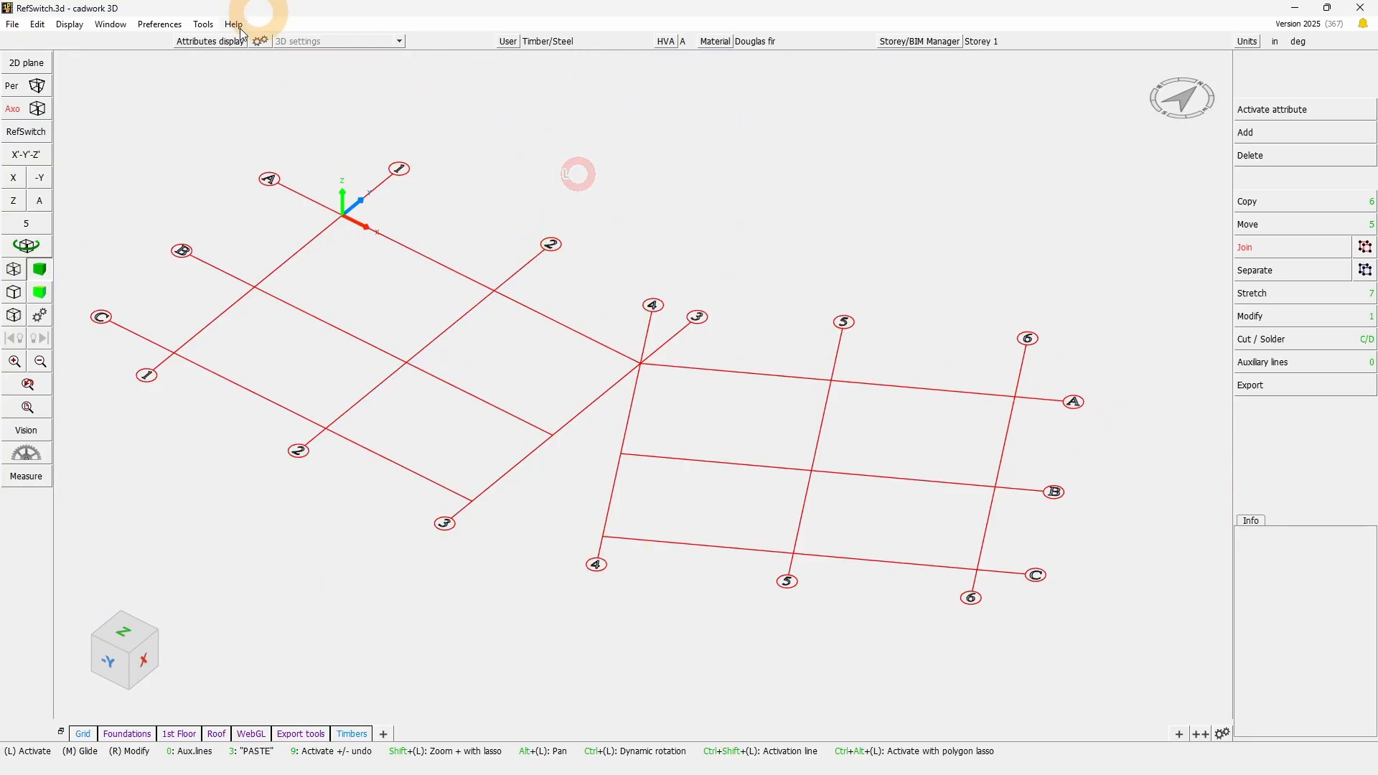
- Define the RefSwitch rotation with X' along axis C from grid 4 to grid 5 and Y' oriented toward intersection B/4
click(32, 136)
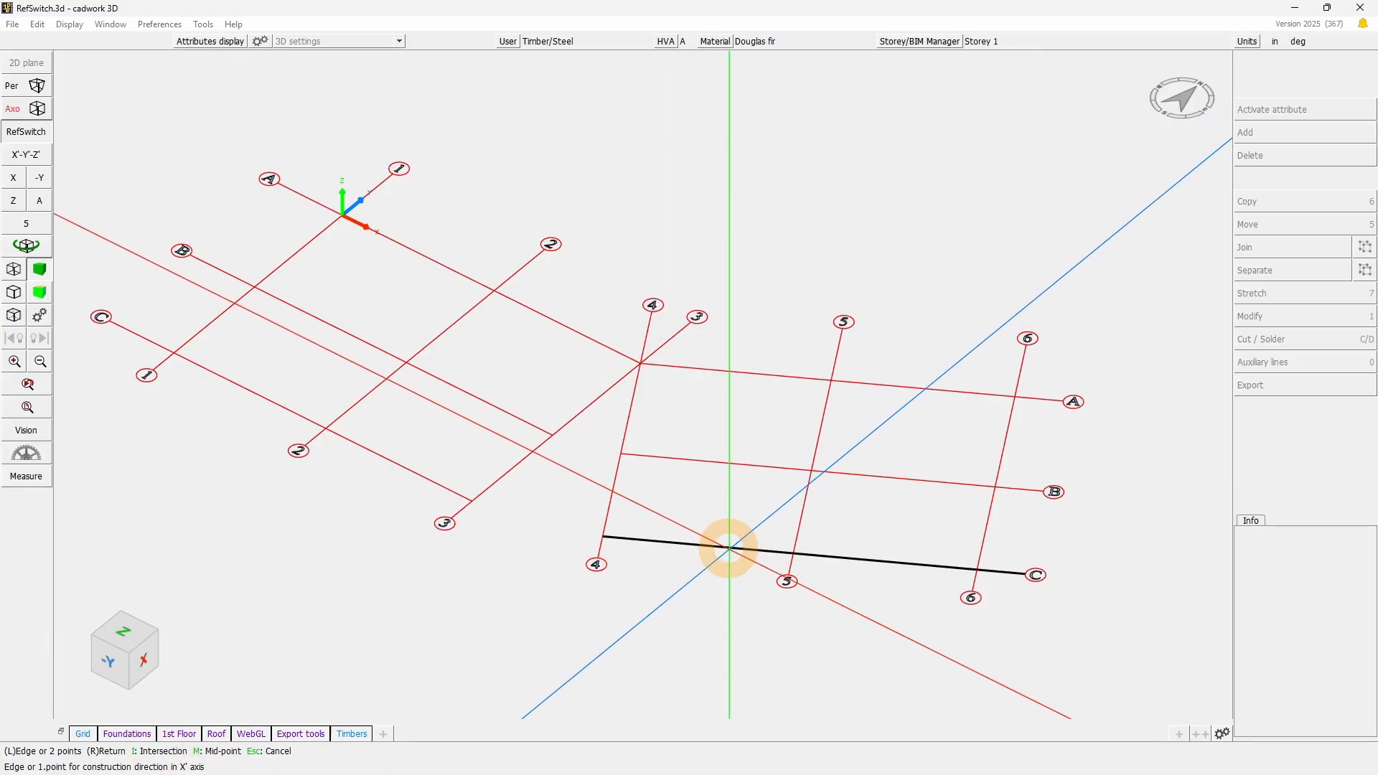
click(603, 536)
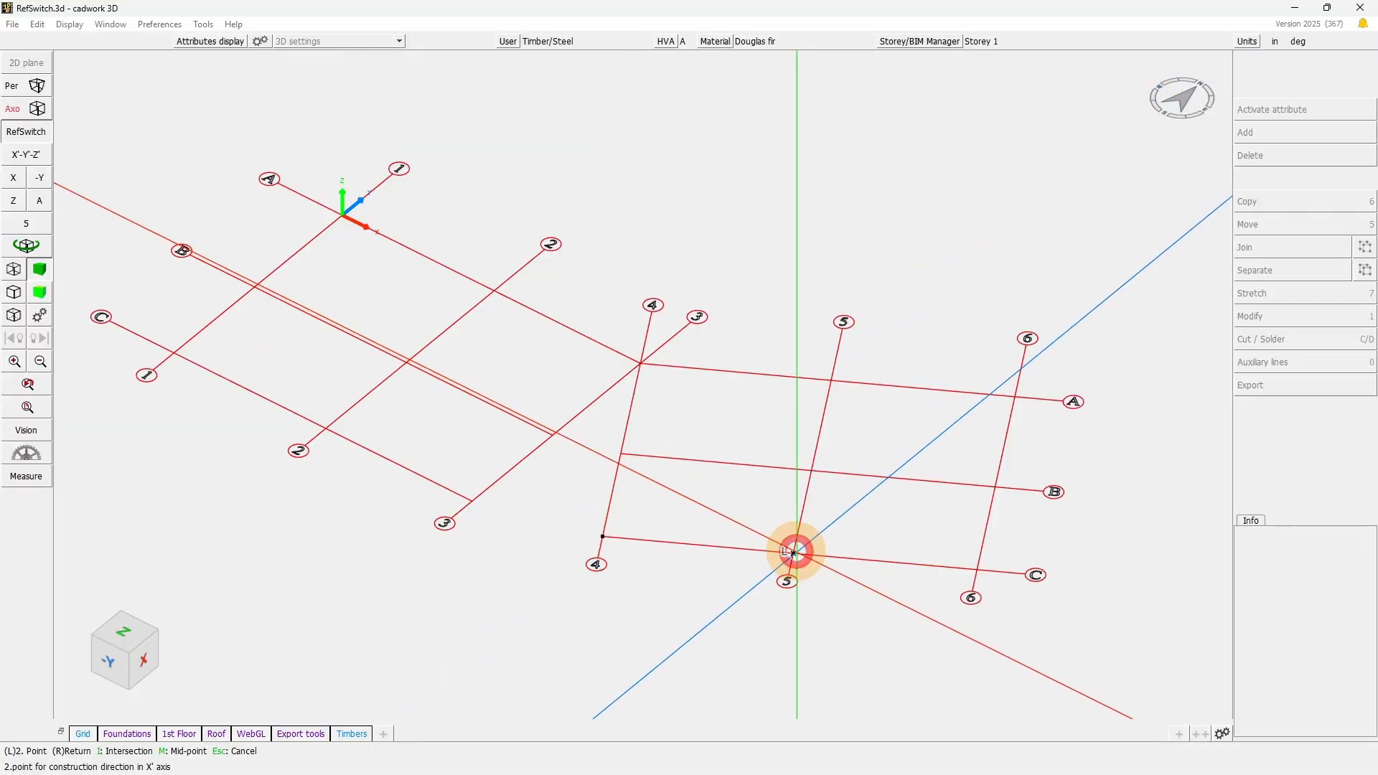
click(793, 553)
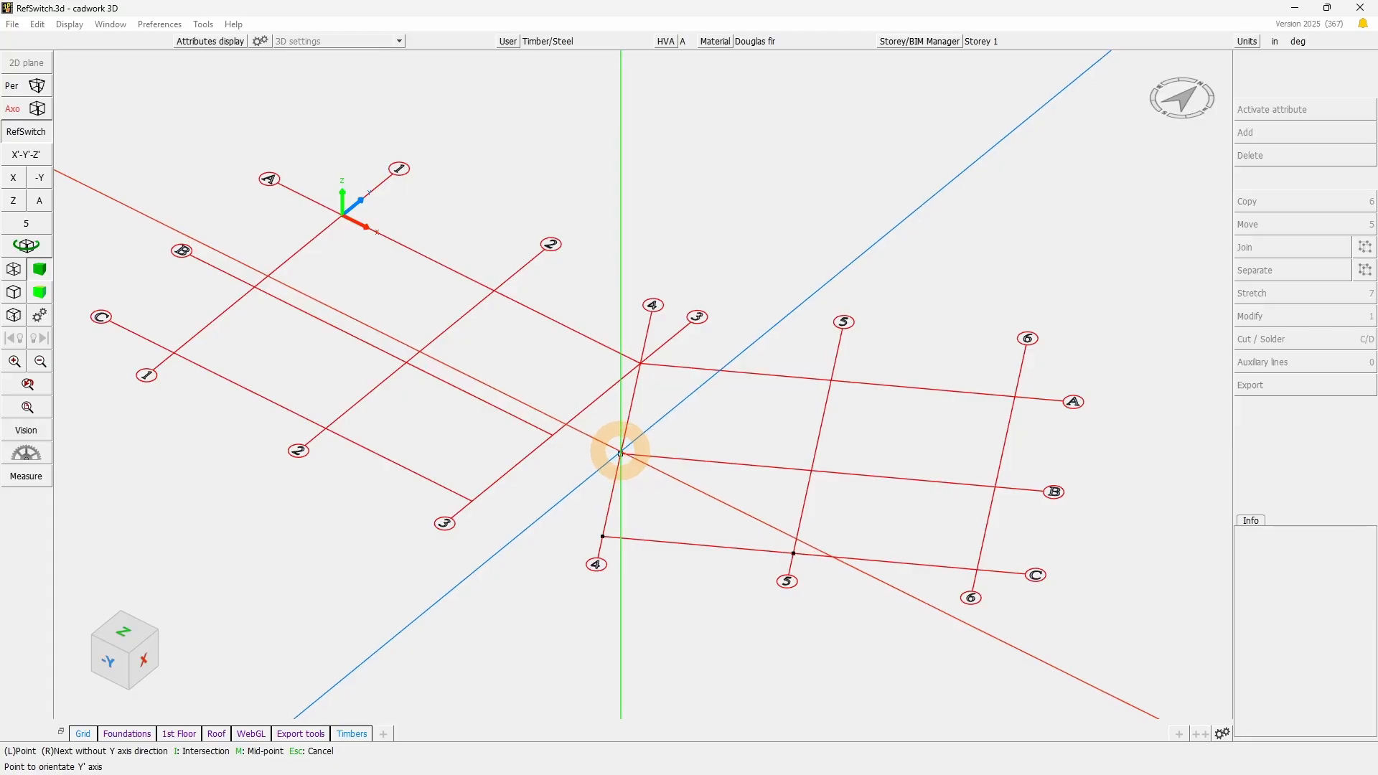
click(620, 452)
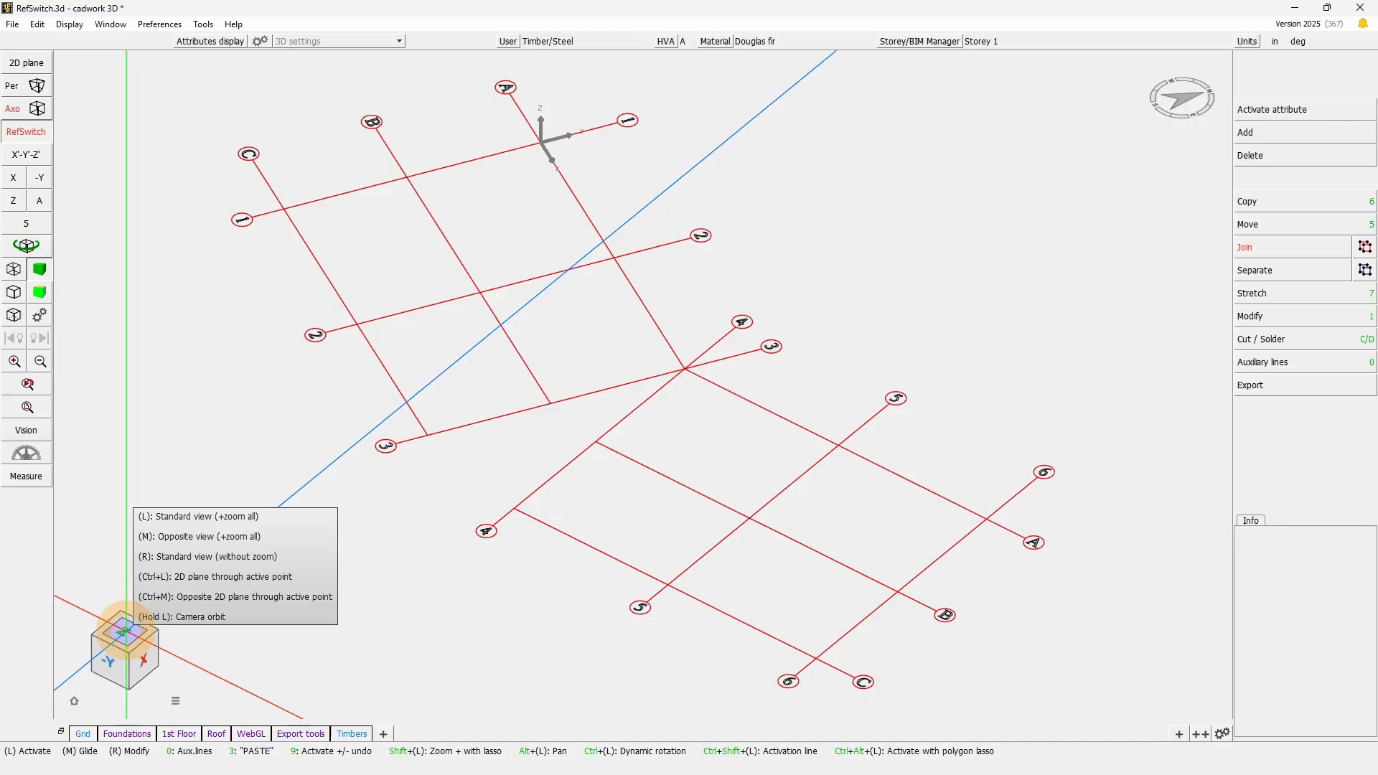
- Examine the rotated grid sections and the origin from above, and return to the axonometric view
click(125, 631)
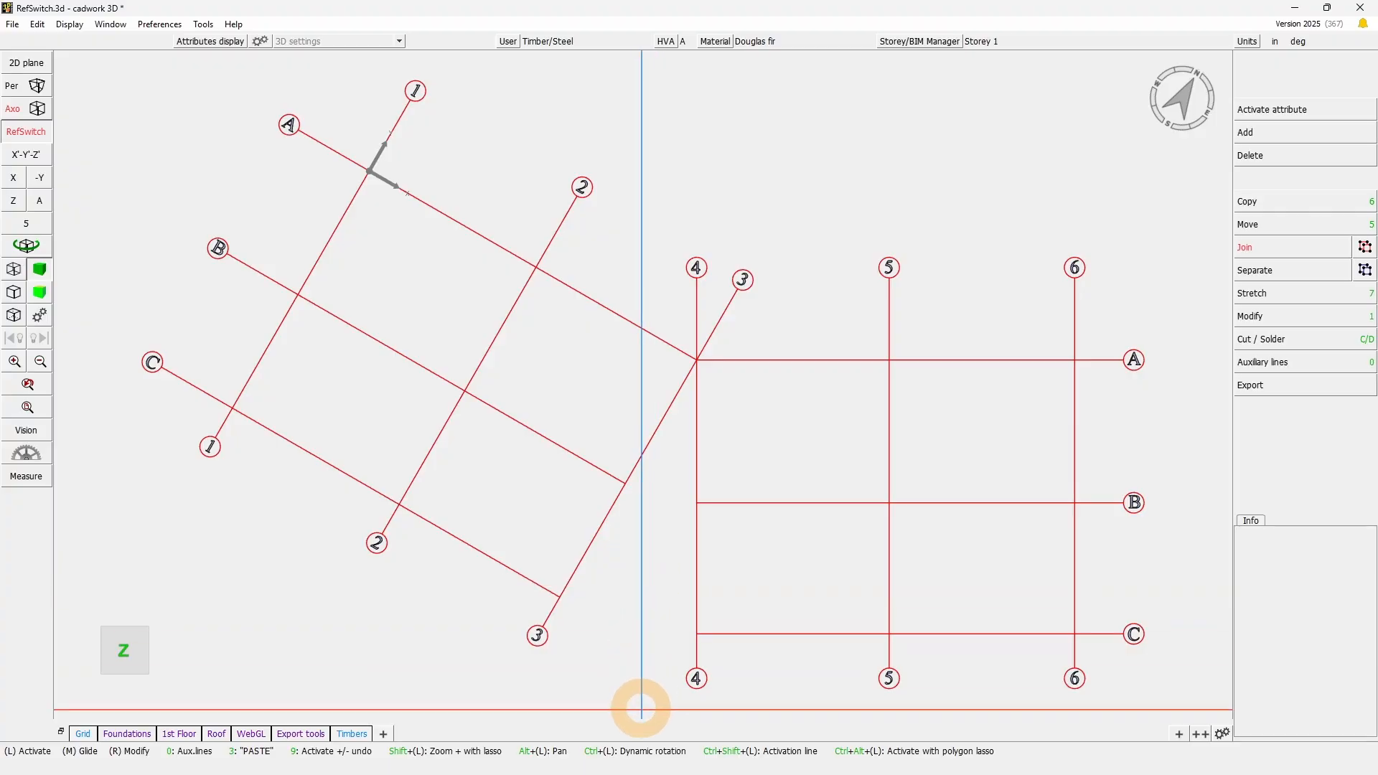
mouse_move(641, 713)
mouse_down()
mouse_move(1027, 401)
mouse_move(1167, 239)
mouse_up()
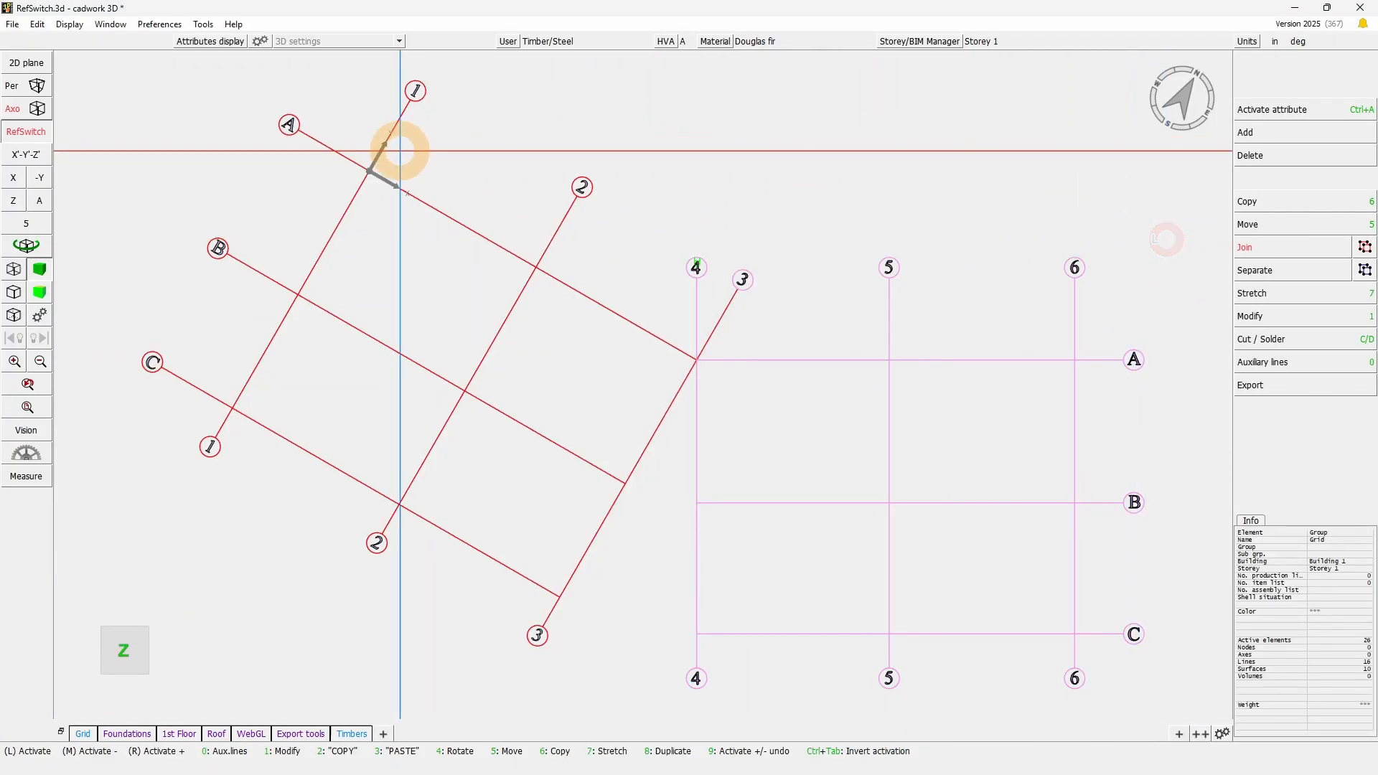
drag(345, 116, 425, 207)
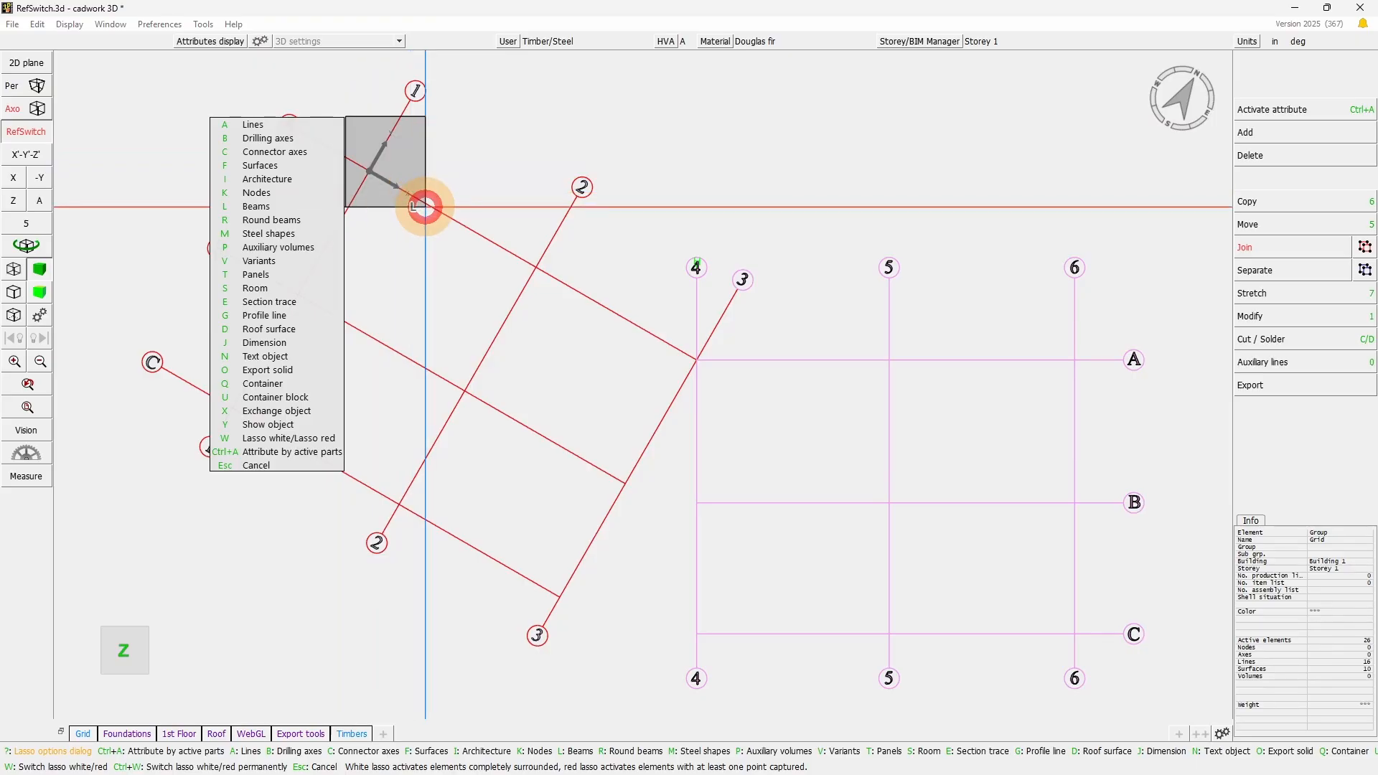
drag(425, 207, 425, 207)
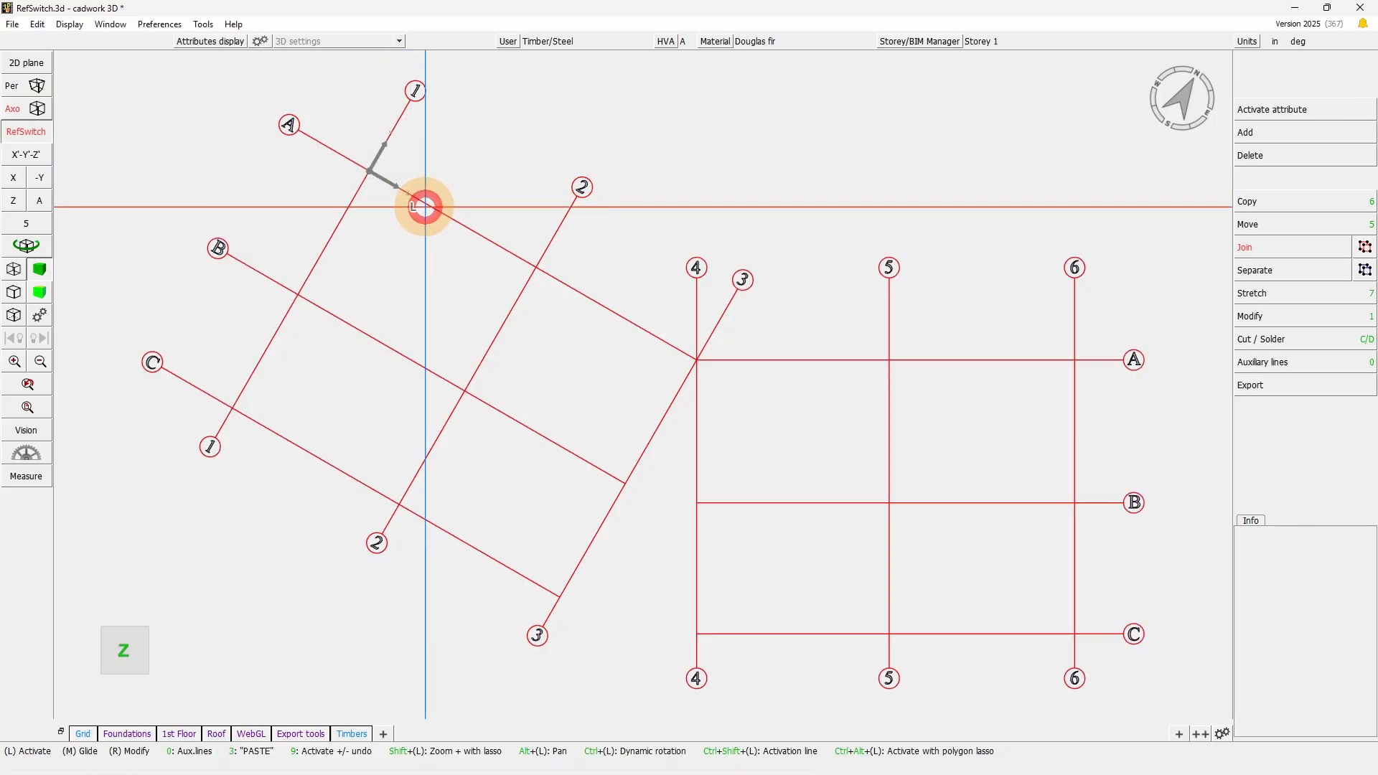
click(40, 201)
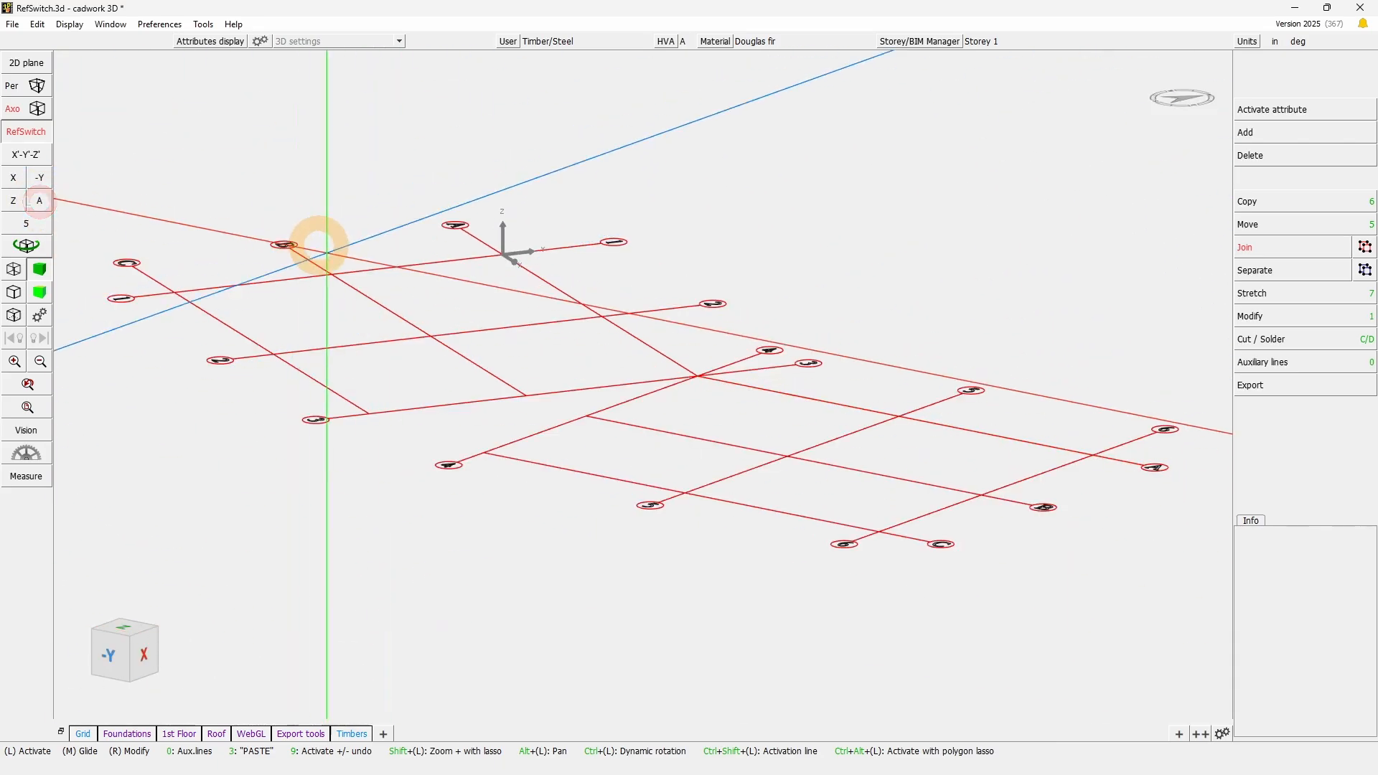
click(25, 133)
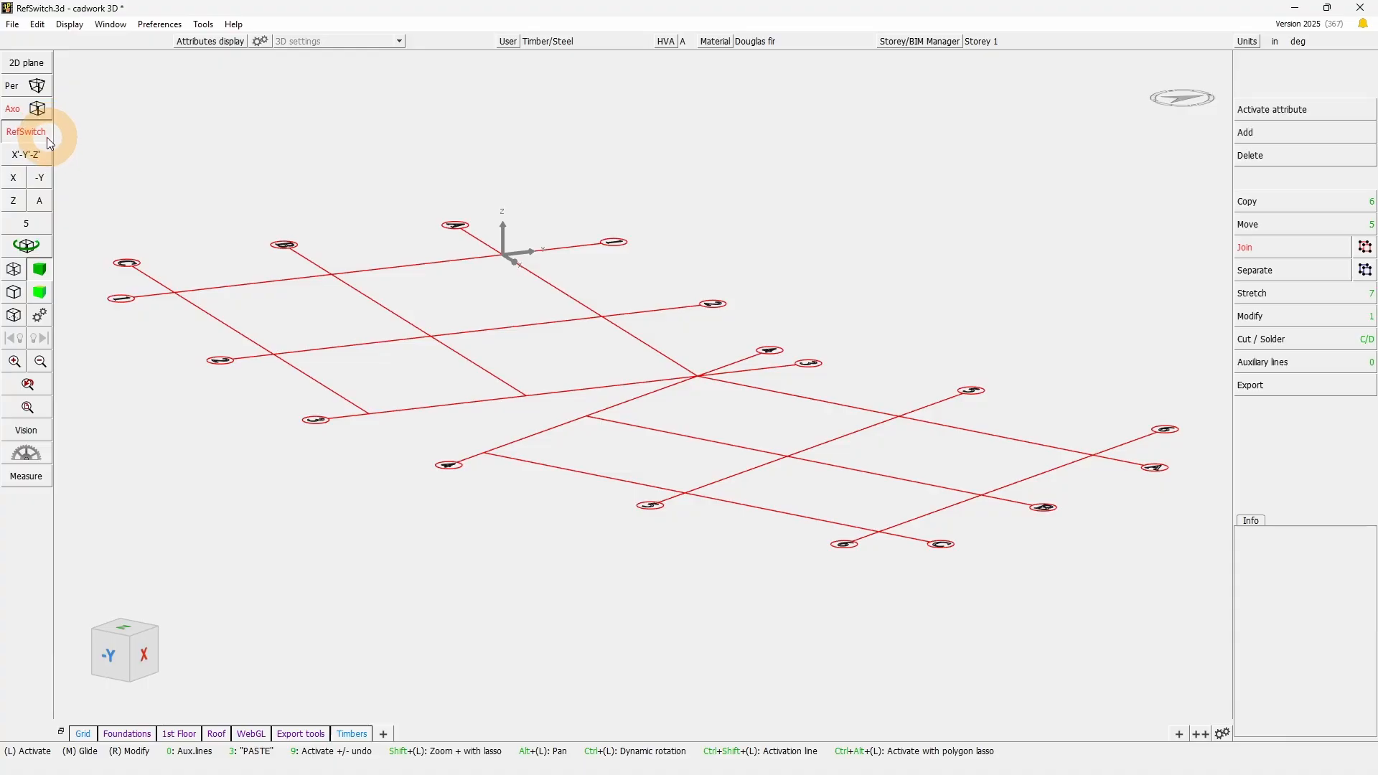
- Create a scene named Refswitch and enable its RefSwitch/X'-Y'-Z' option
click(385, 734)
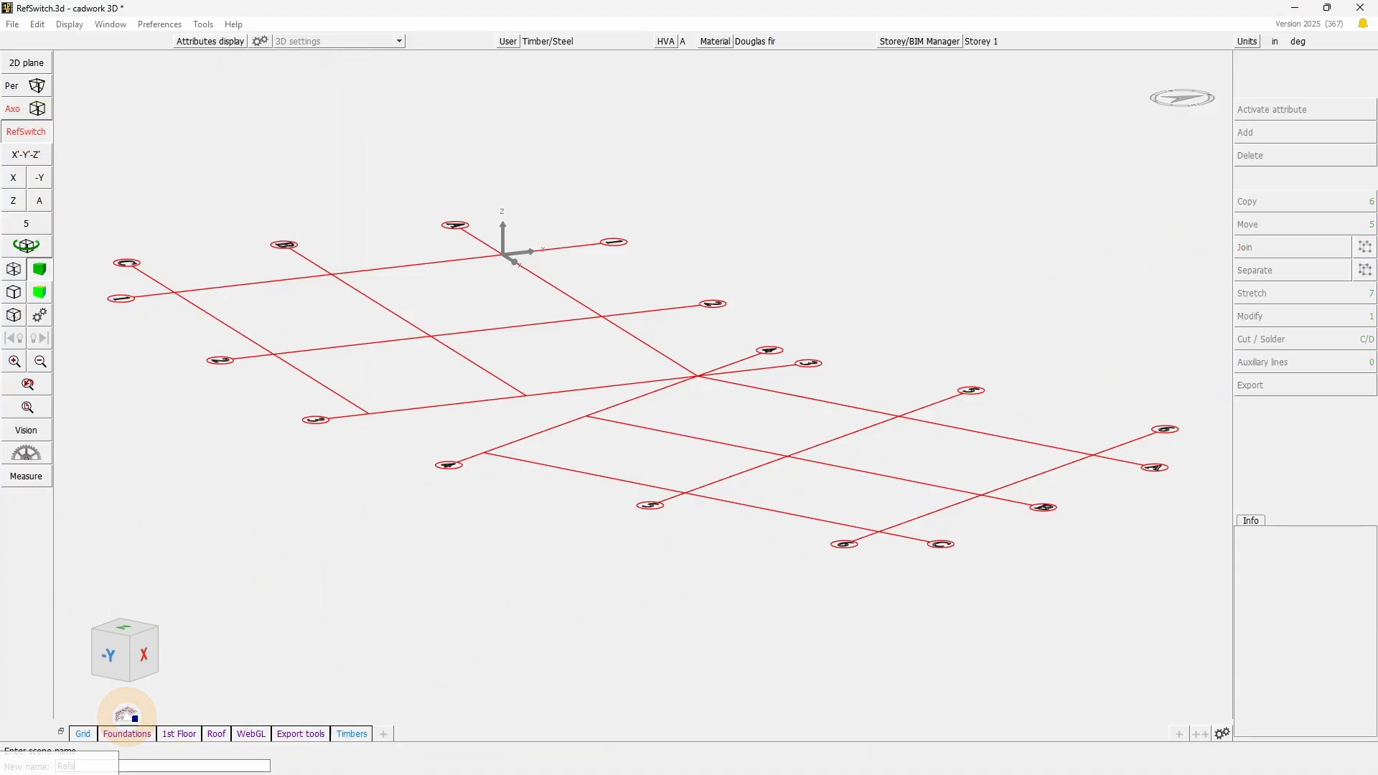
key(Return)
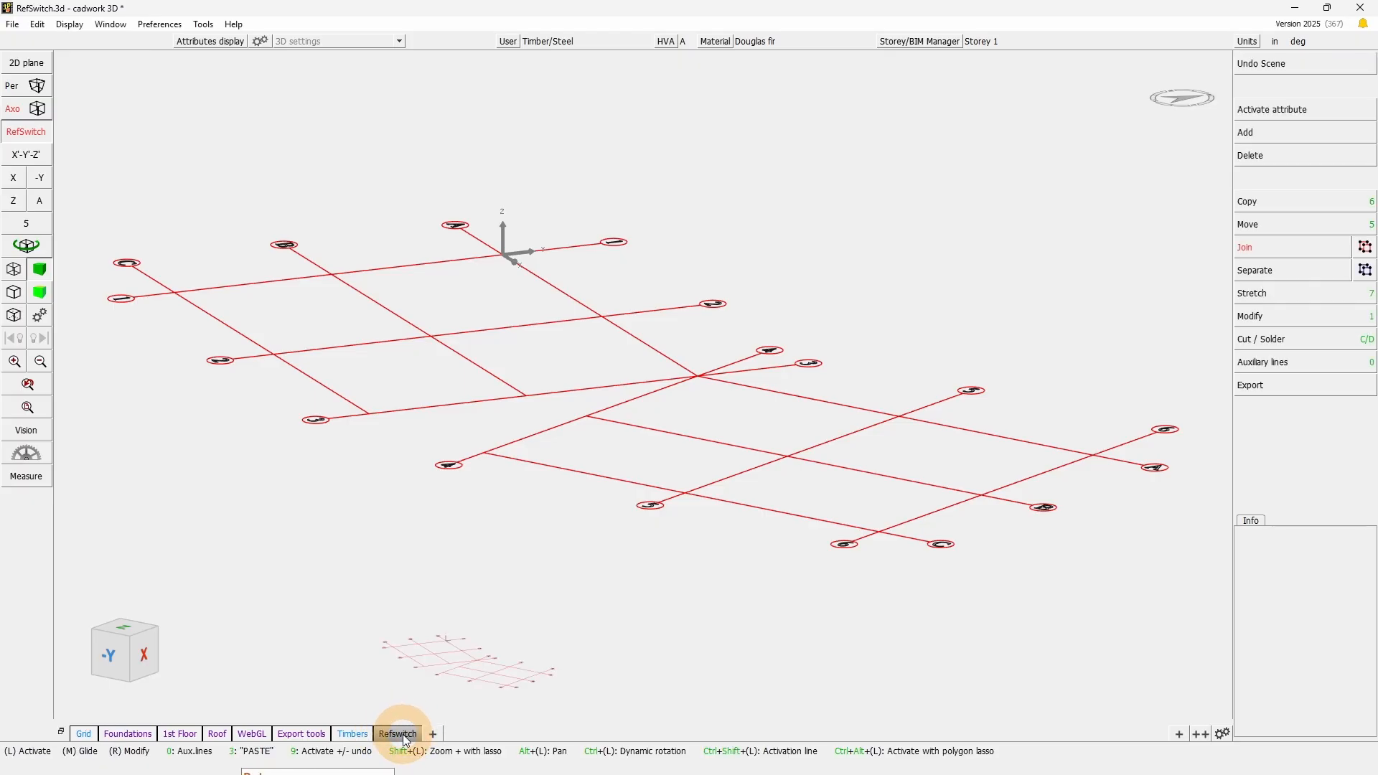
right_click(402, 734)
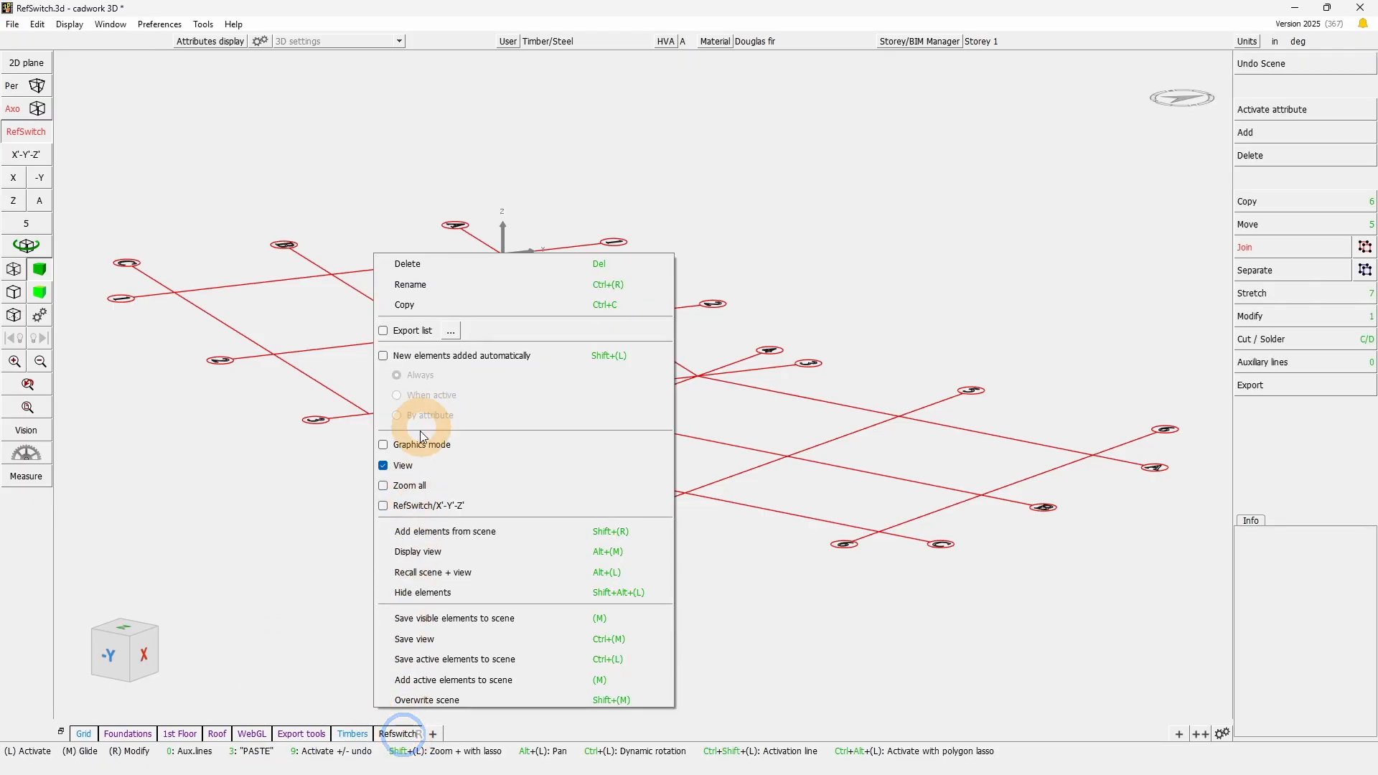
click(390, 505)
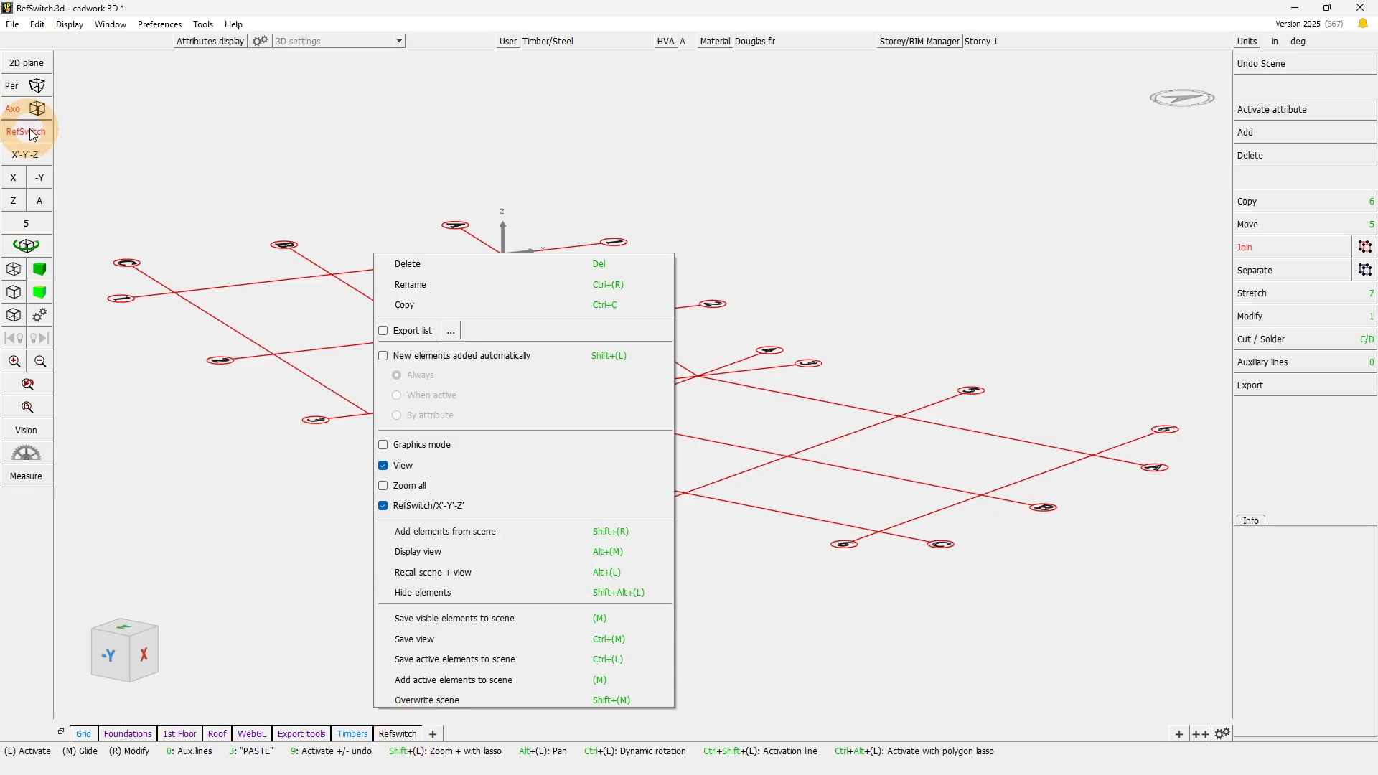
right_click(808, 618)
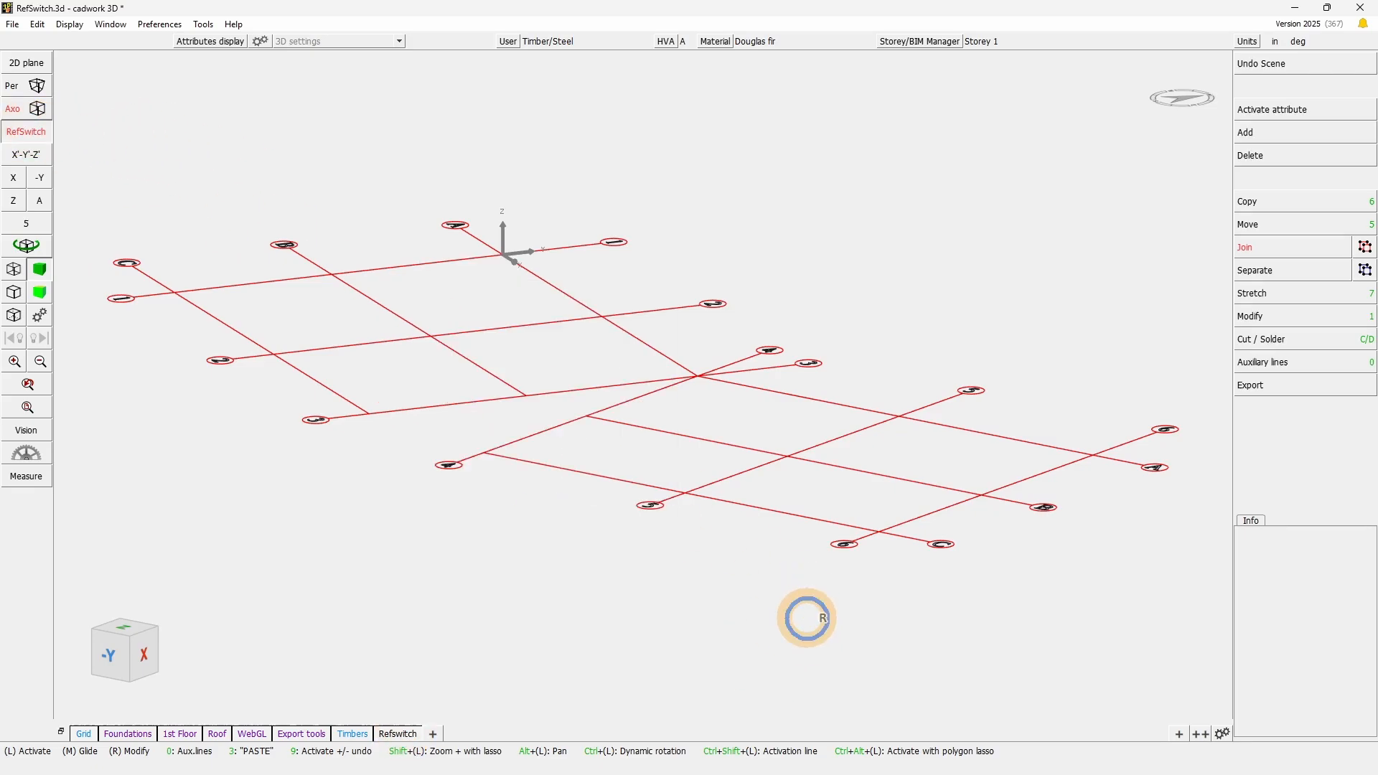
- Disable the View option of the Refswitch scene
right_click(399, 736)
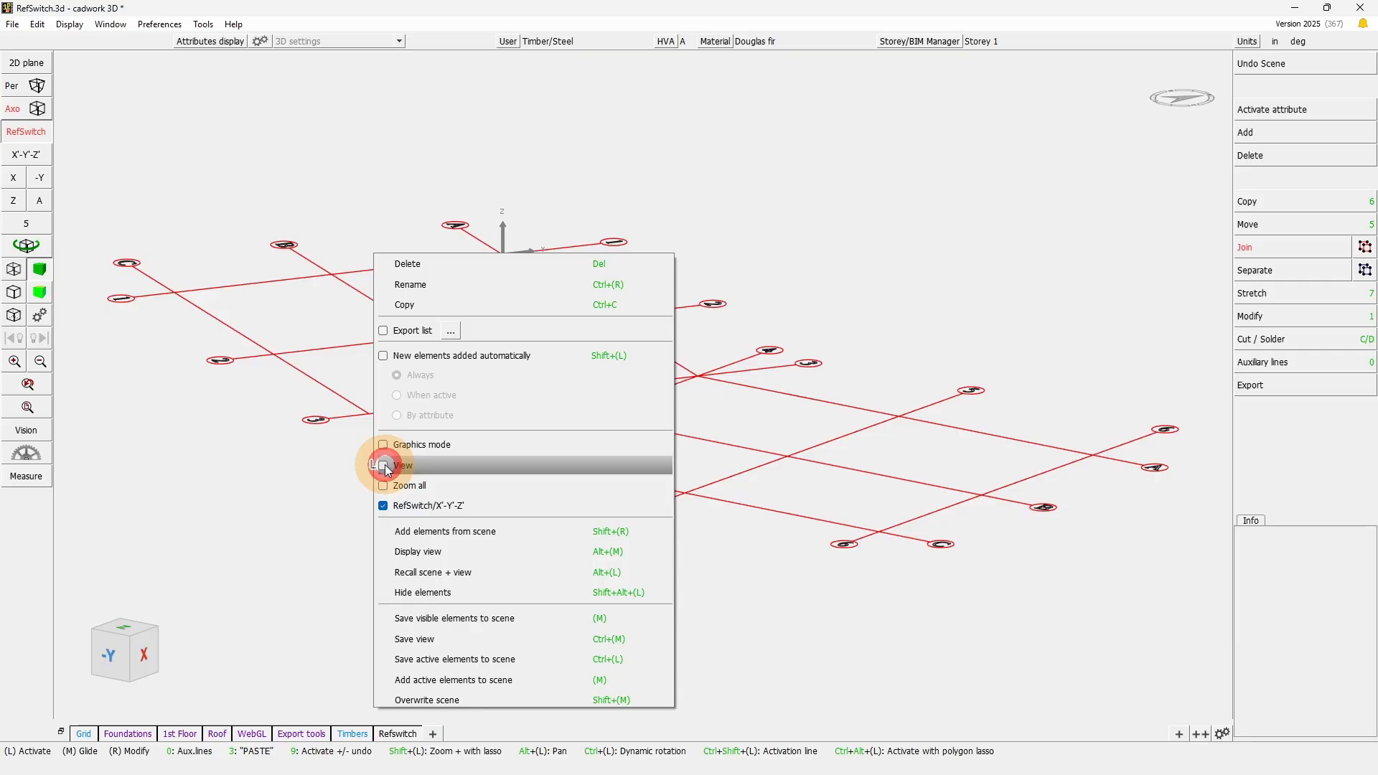
right_click(801, 612)
click(702, 621)
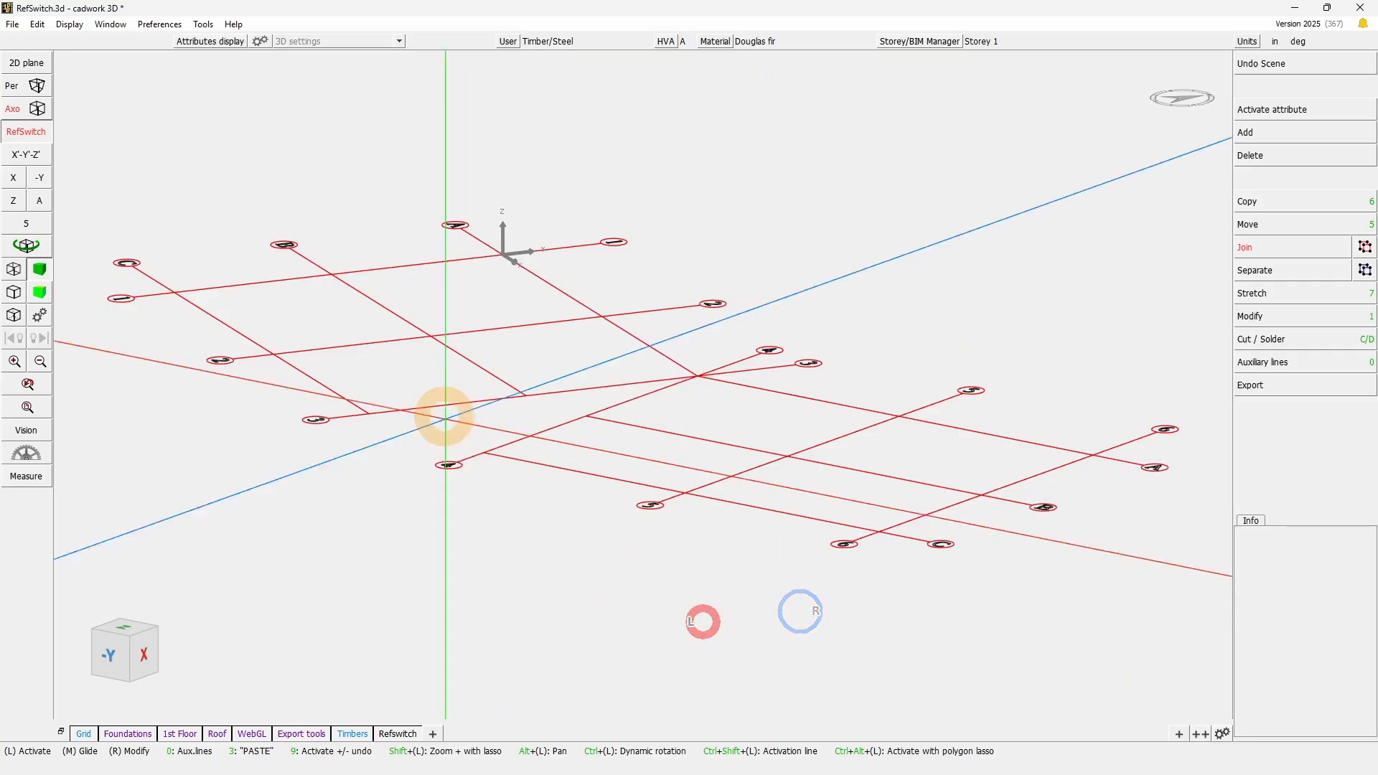
- Switch the model rotation off and restore it by recalling the Refswitch scene
click(43, 140)
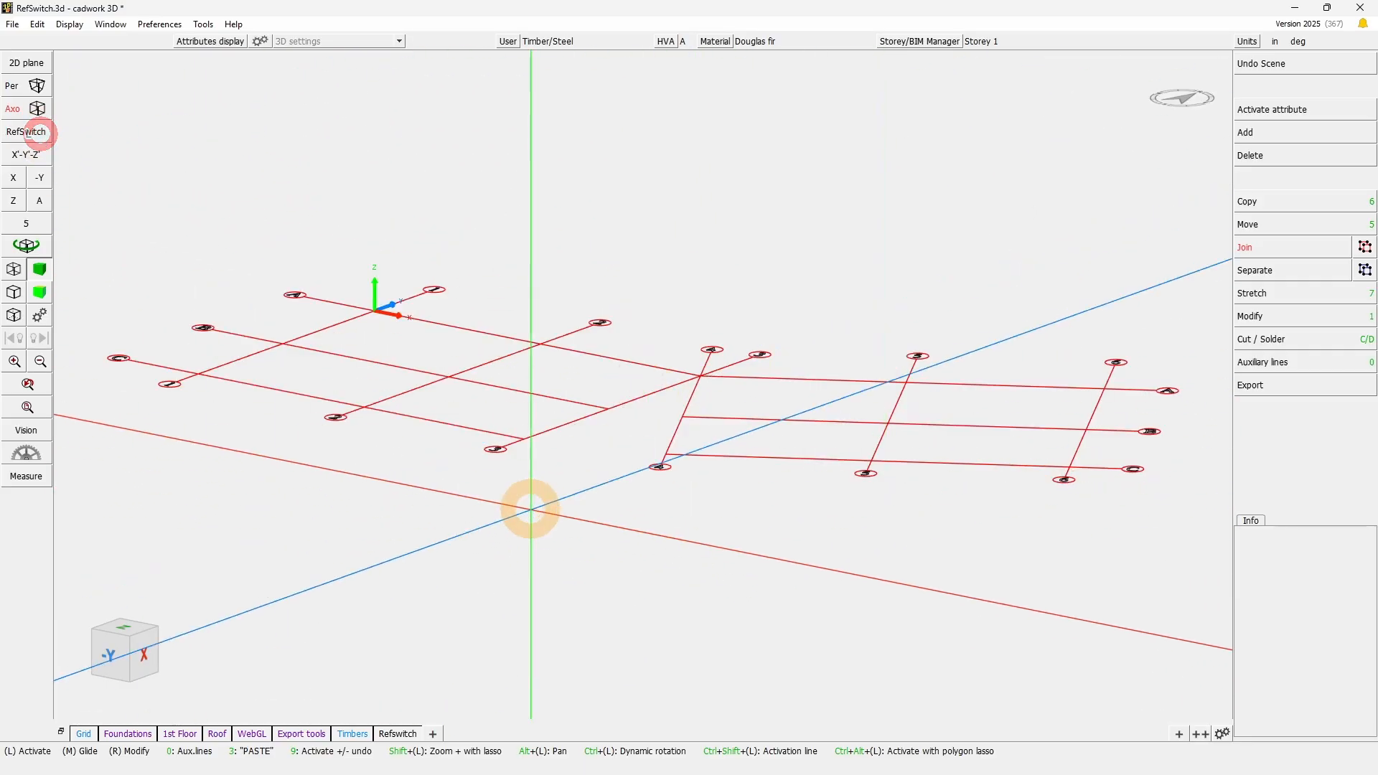
click(20, 245)
right_click(644, 387)
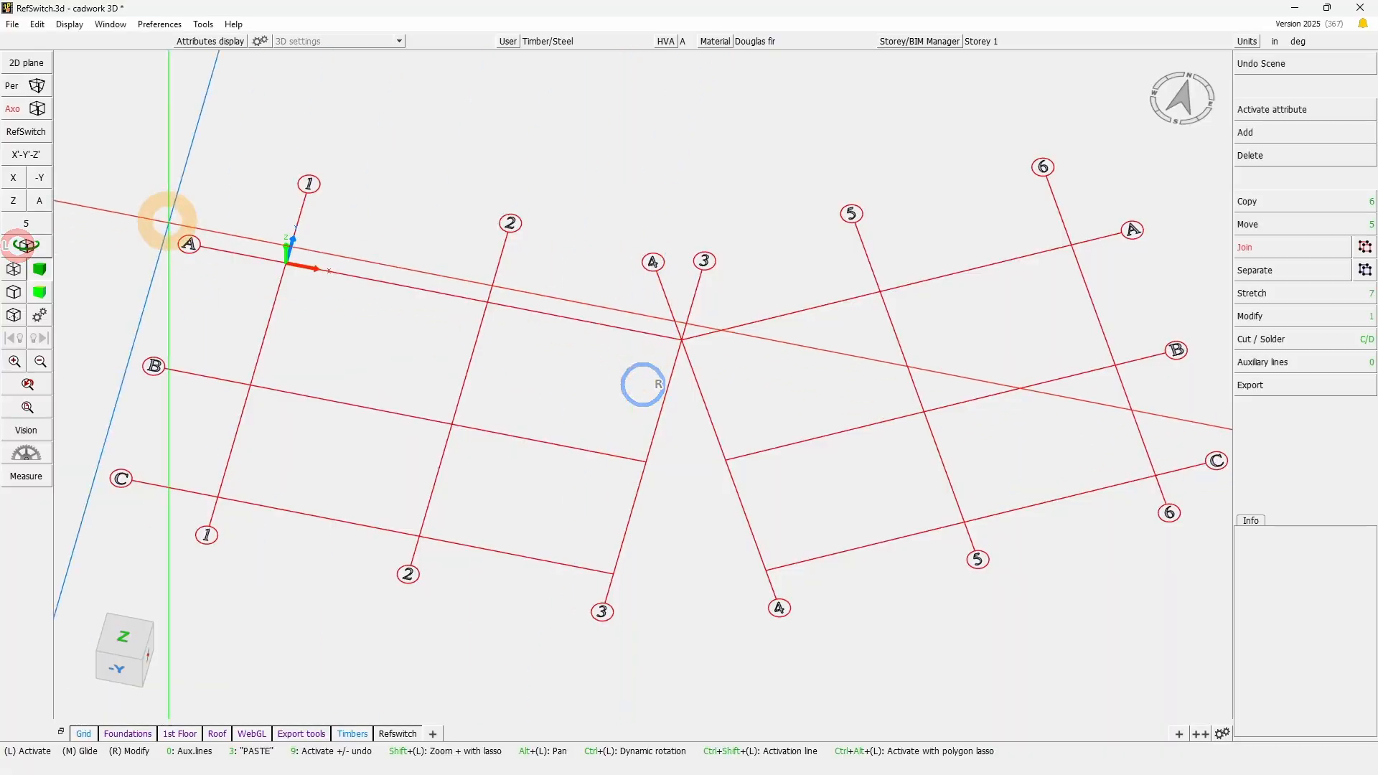
click(244, 257)
drag(244, 256, 714, 680)
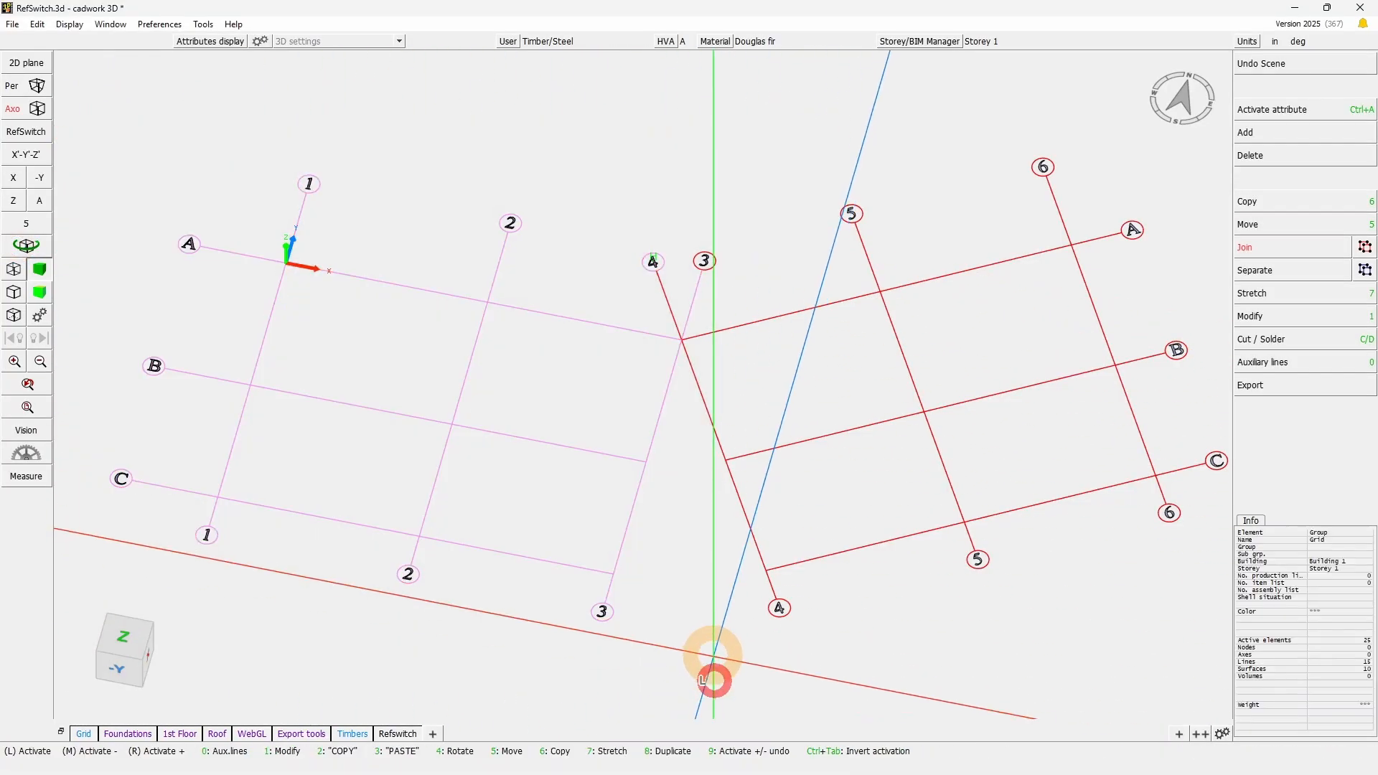
click(696, 639)
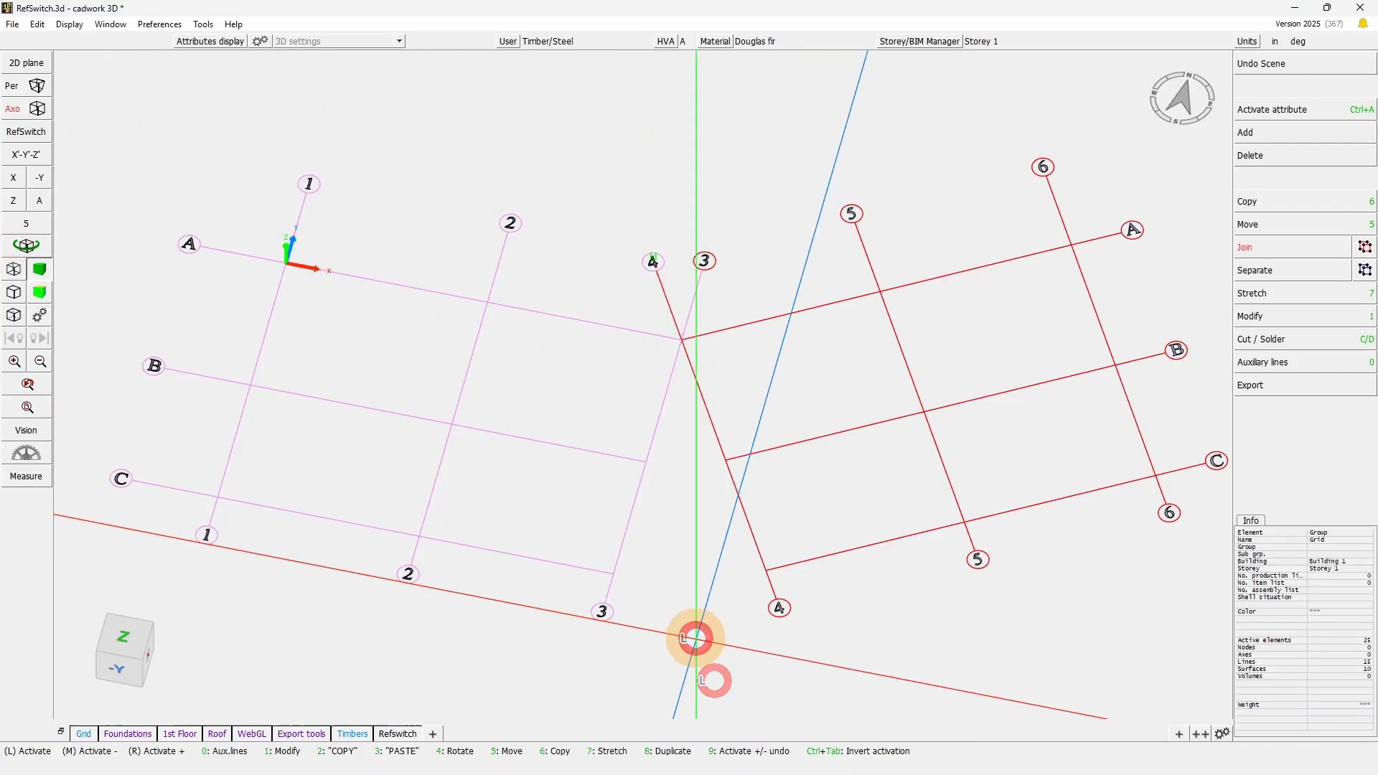
click(404, 734)
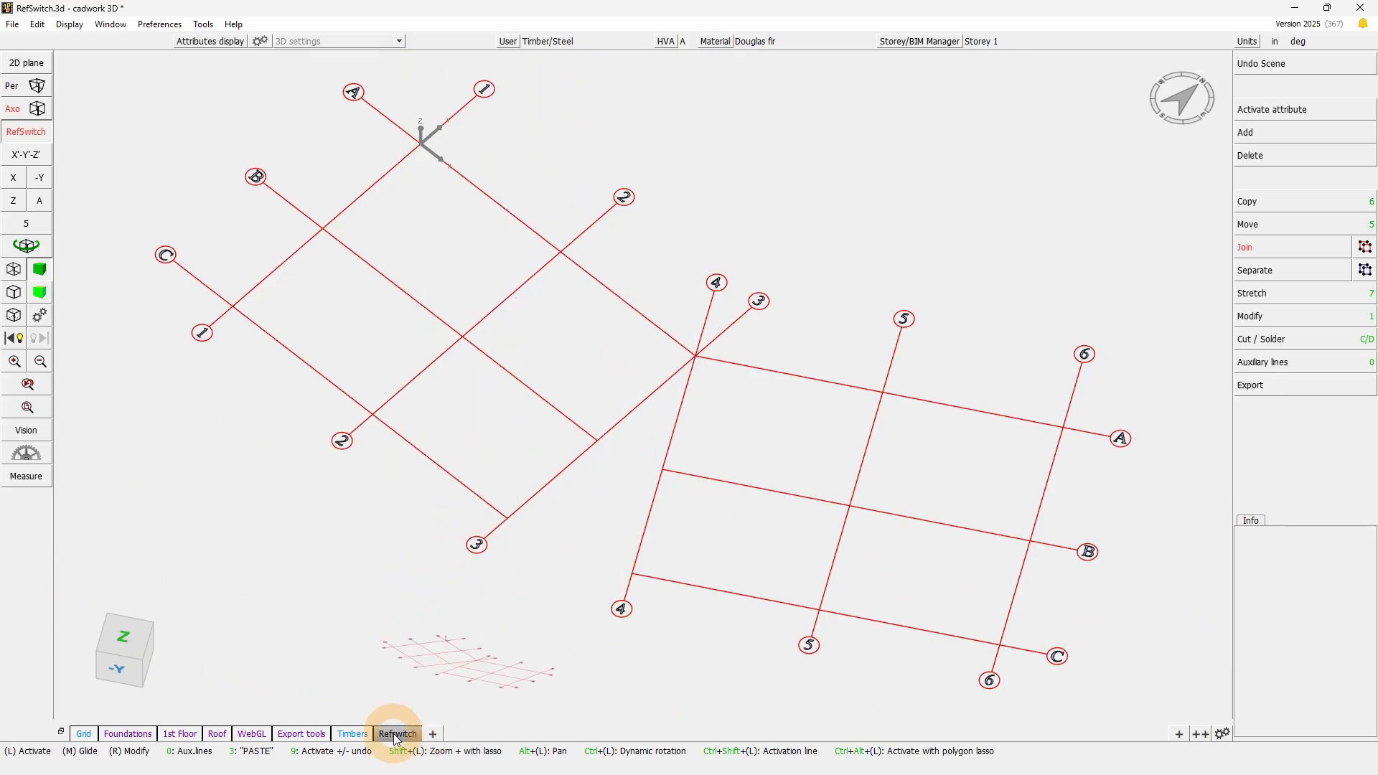
- Toggle the RefSwitch rotation off and on, and leave the model in its original orientation
click(37, 135)
click(34, 131)
click(38, 133)
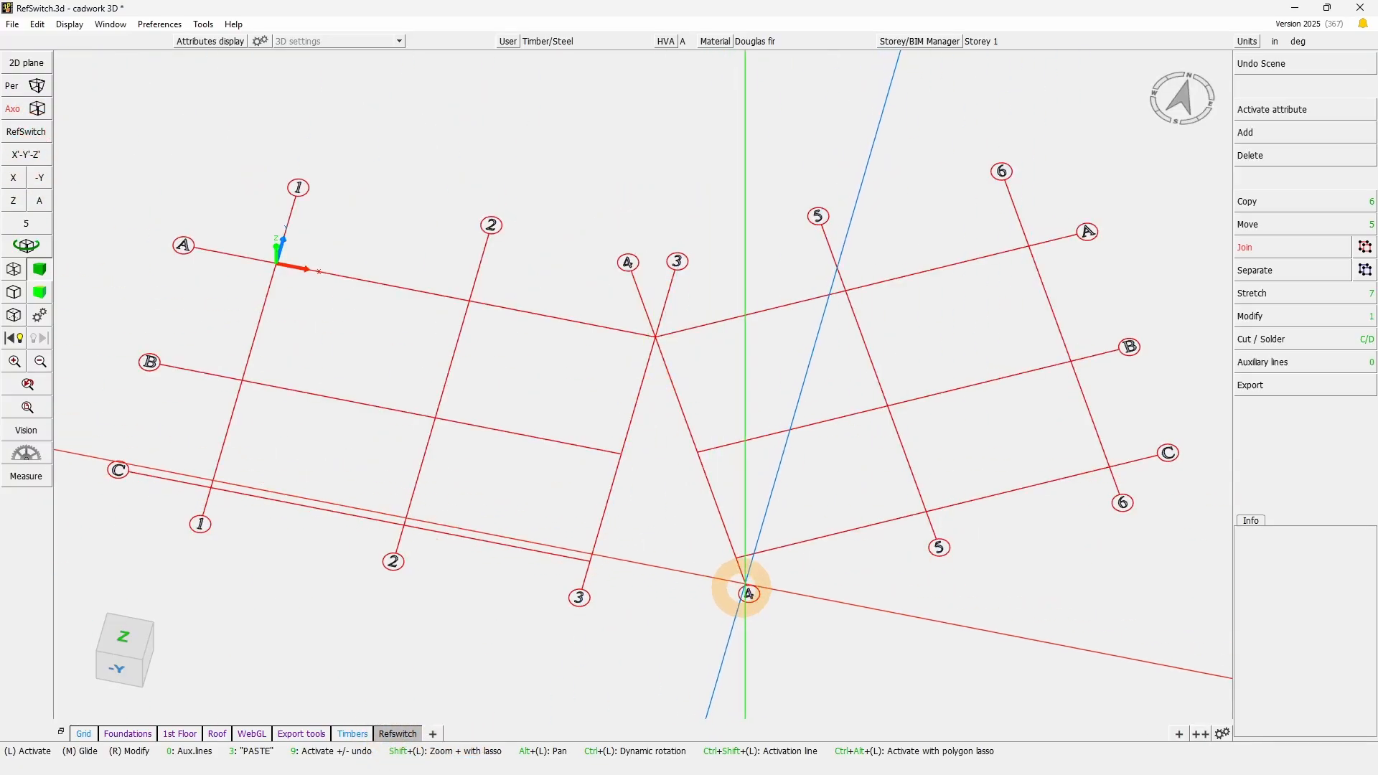
- Define a new RefSwitch rotation with X' from intersection C/3 to intersection C/4 and Y' oriented toward intersection B/3
right_click(29, 136)
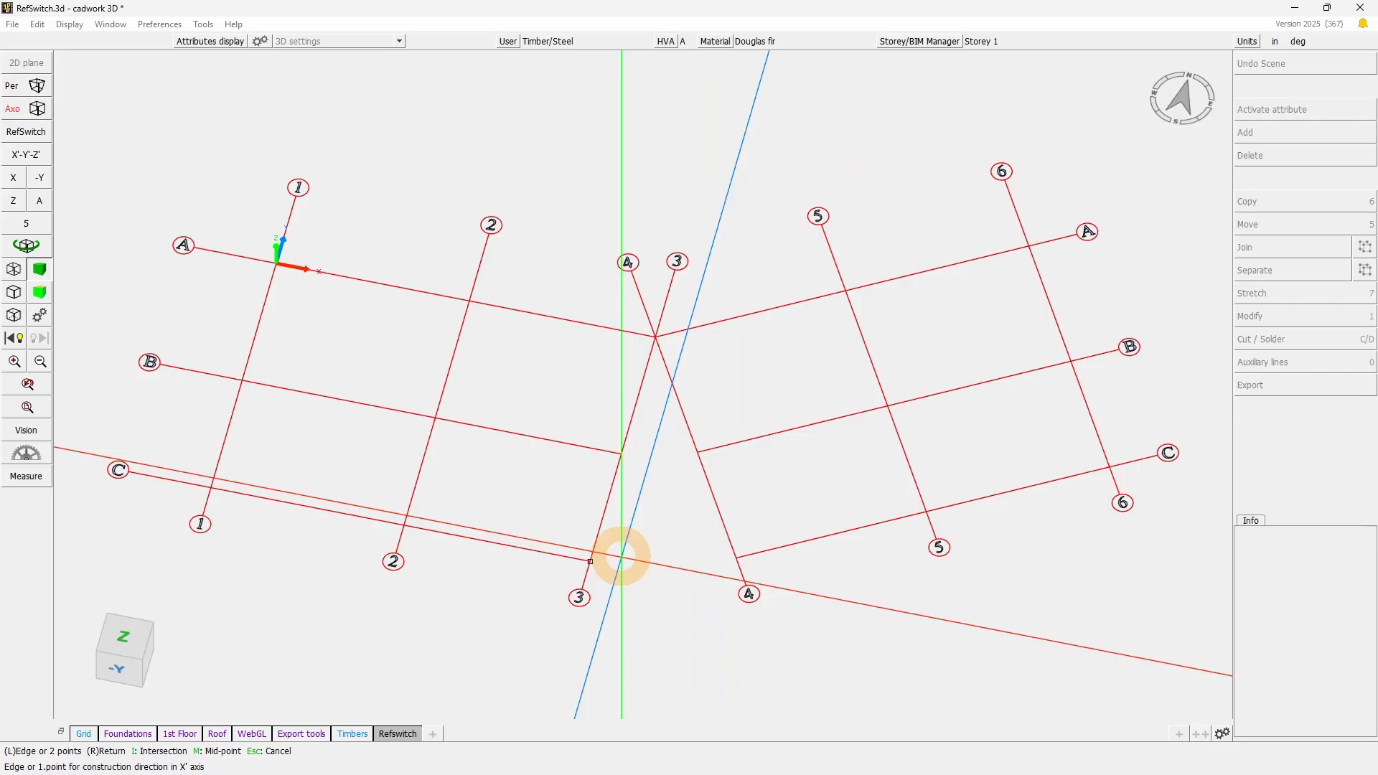
click(591, 560)
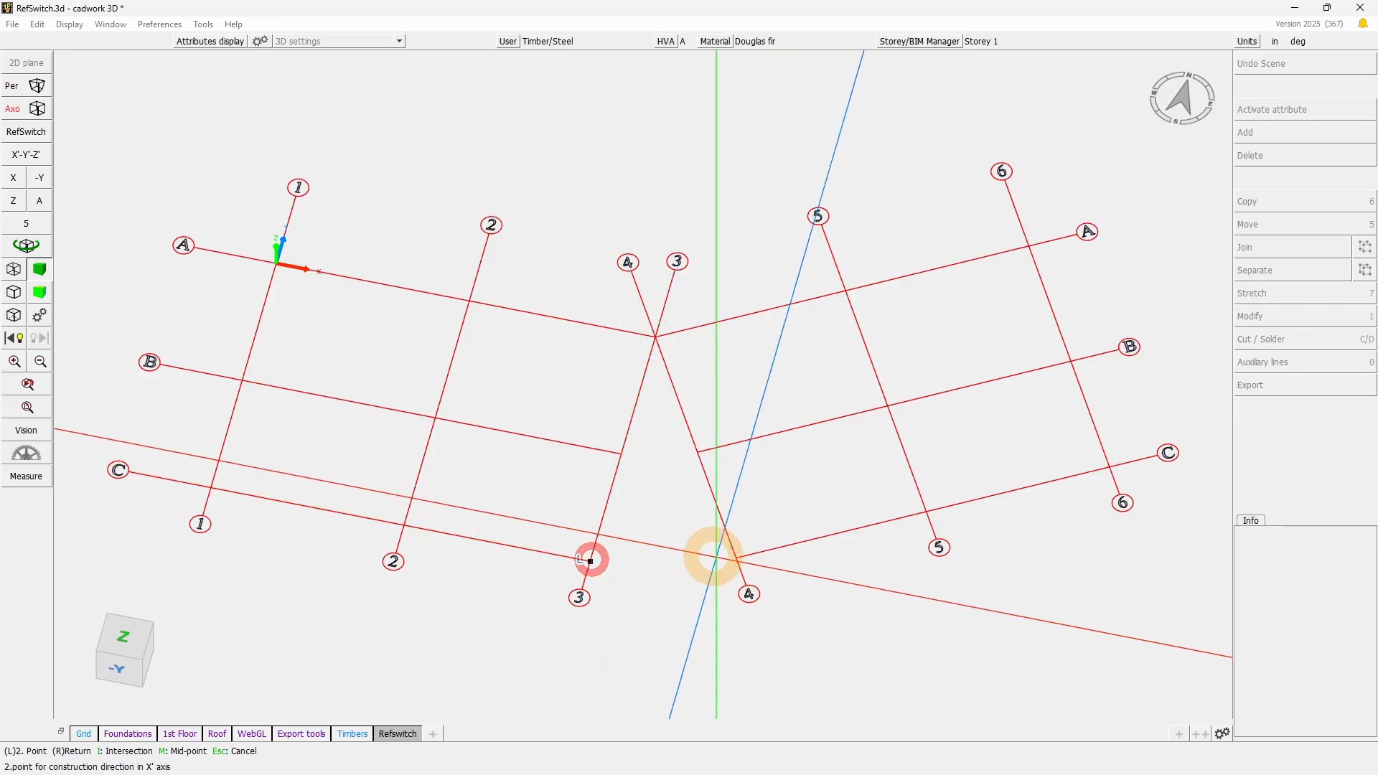
click(736, 559)
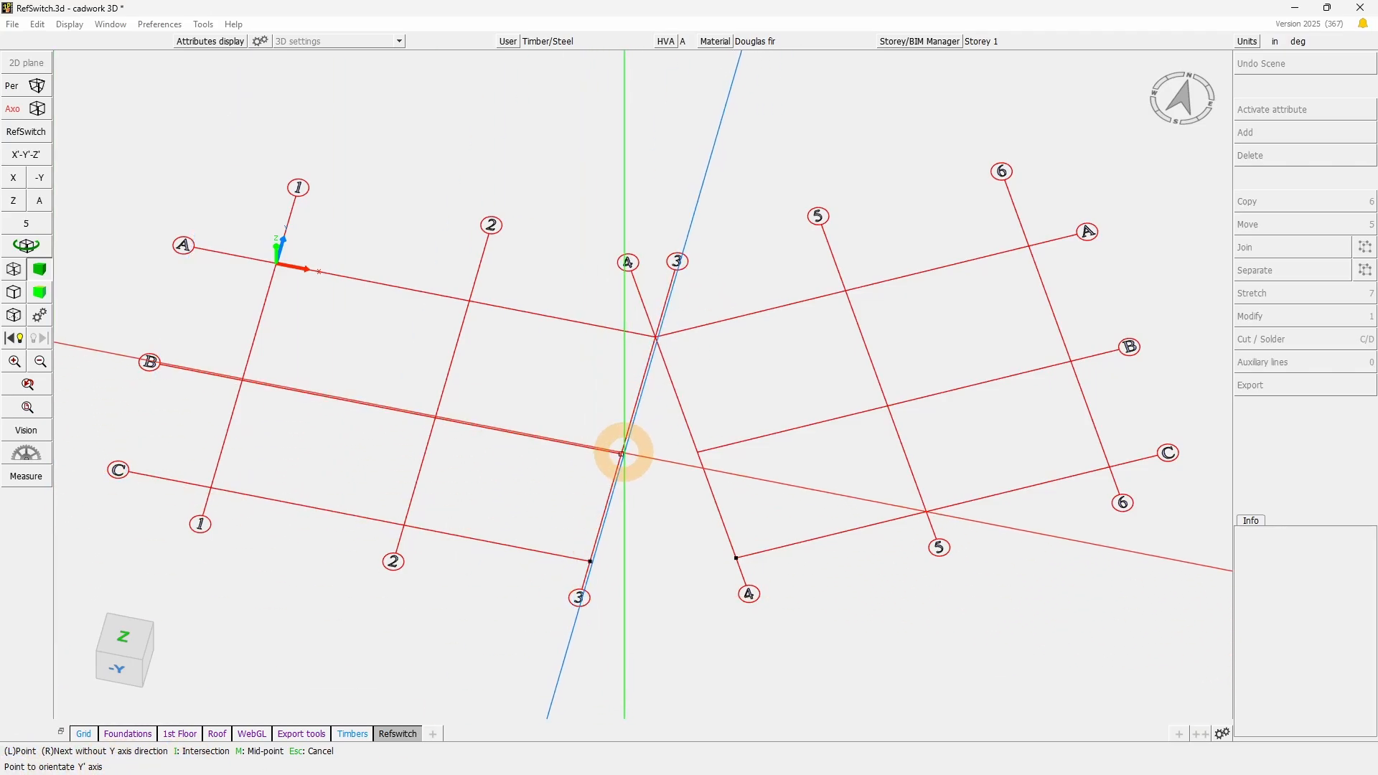
click(621, 453)
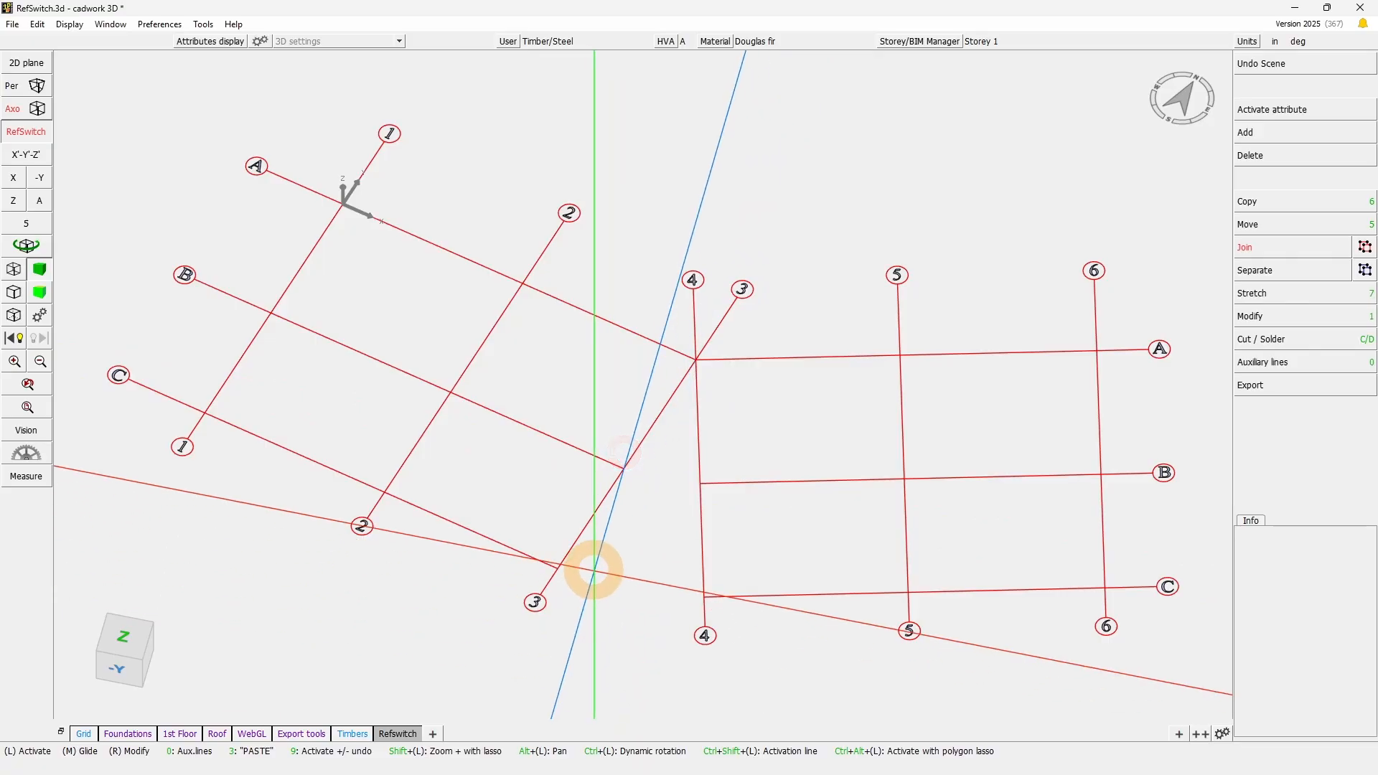
- Show the model in top view and toggle the RefSwitch rotation to compare the rotated and original grid orientations
click(123, 636)
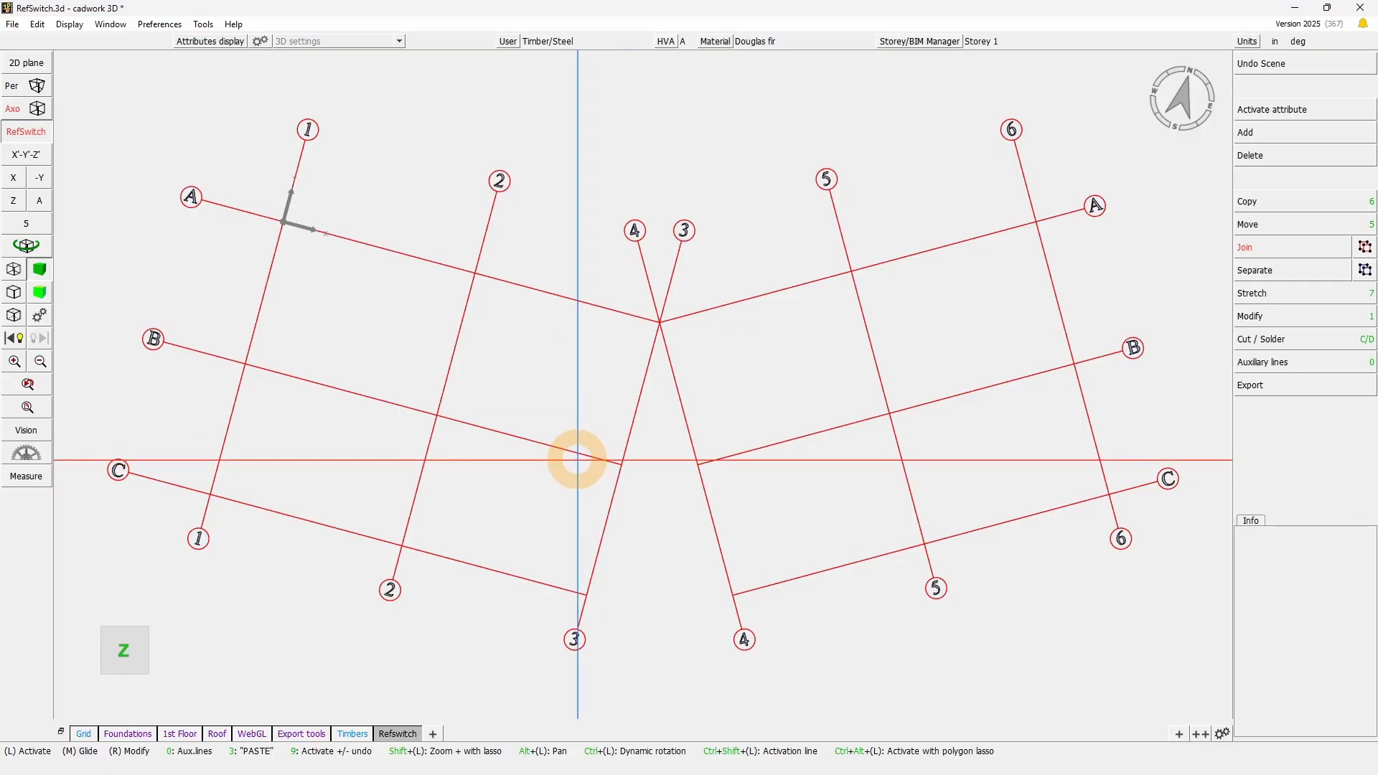
drag(572, 601, 757, 584)
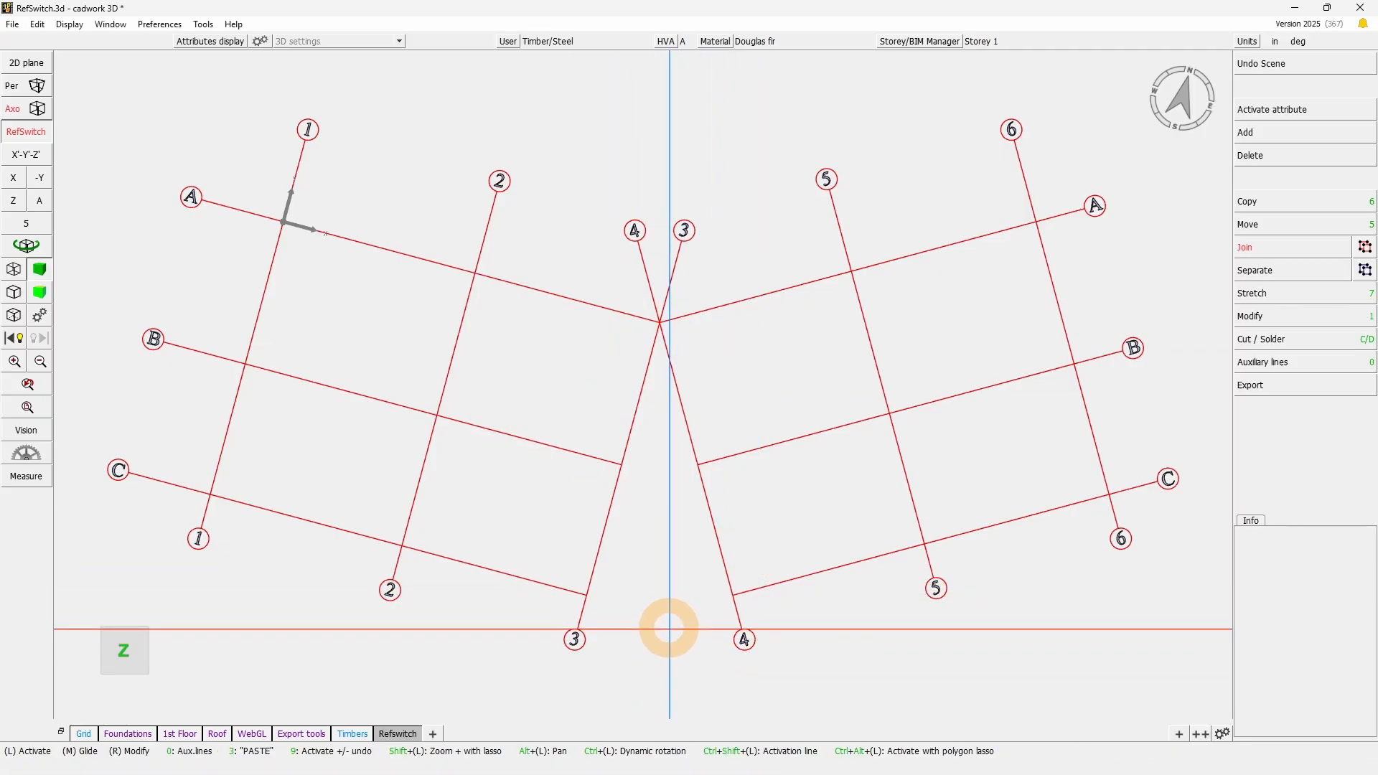
click(27, 132)
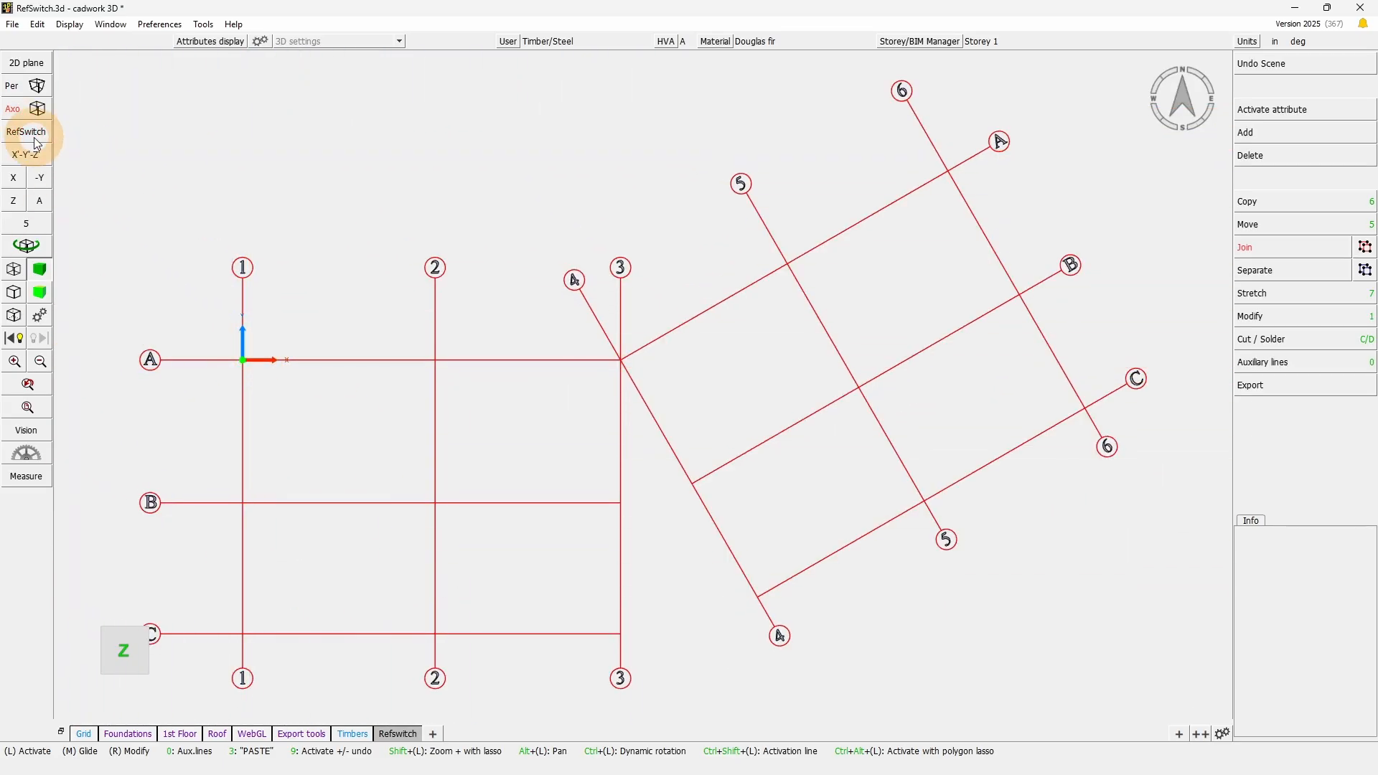
click(36, 136)
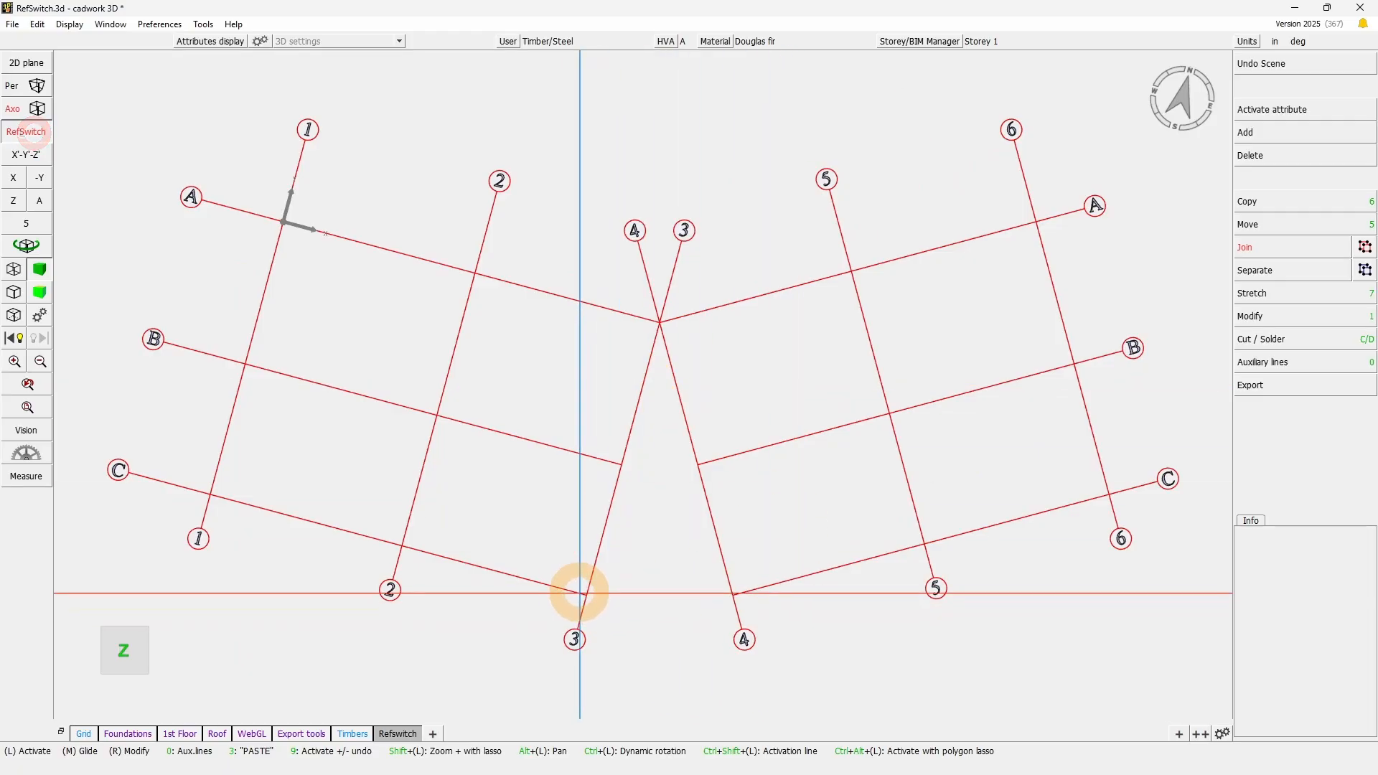
mouse_move(586, 693)
mouse_down()
mouse_move(1194, 129)
mouse_move(1203, 101)
mouse_move(724, 551)
mouse_up()
click(34, 136)
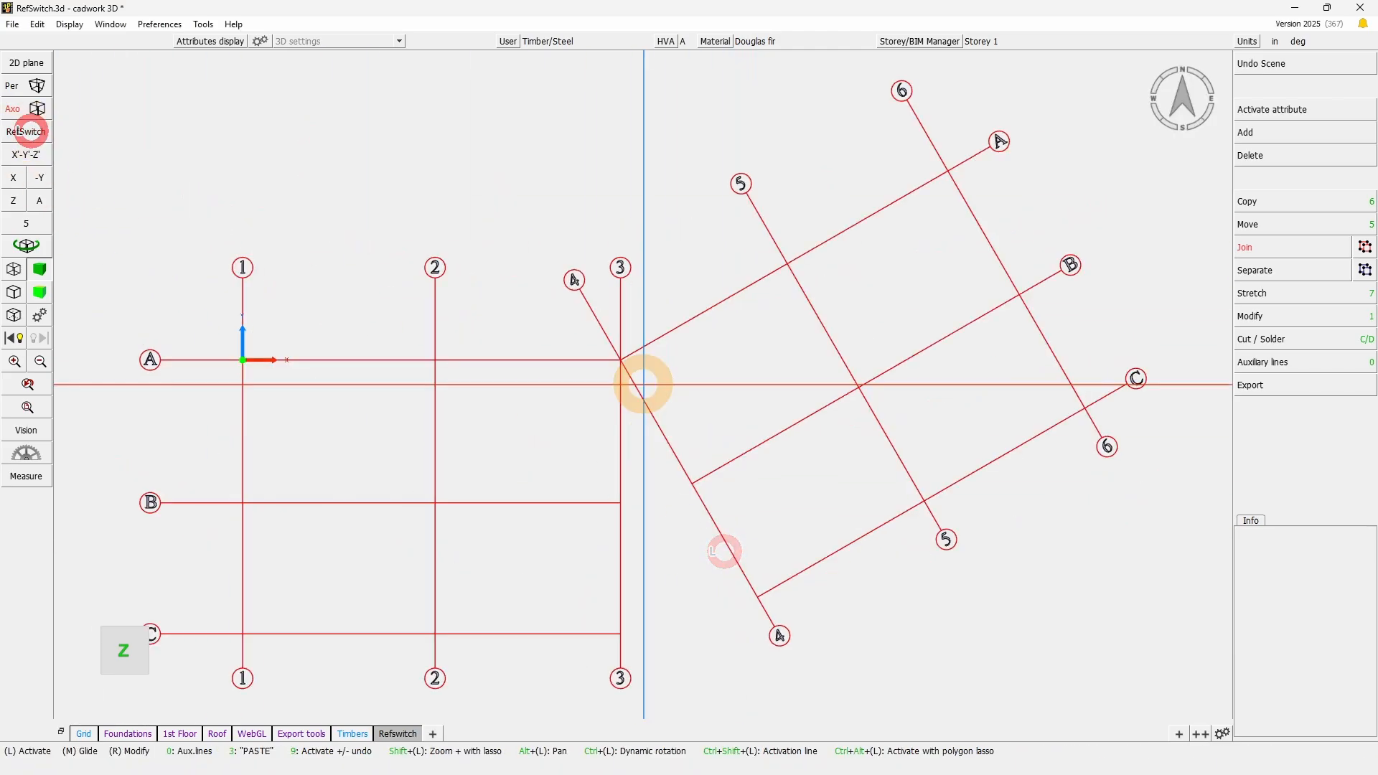
- Recall the Refswitch scene and toggle its rotation off and on, leaving the model in its original orientation
click(402, 734)
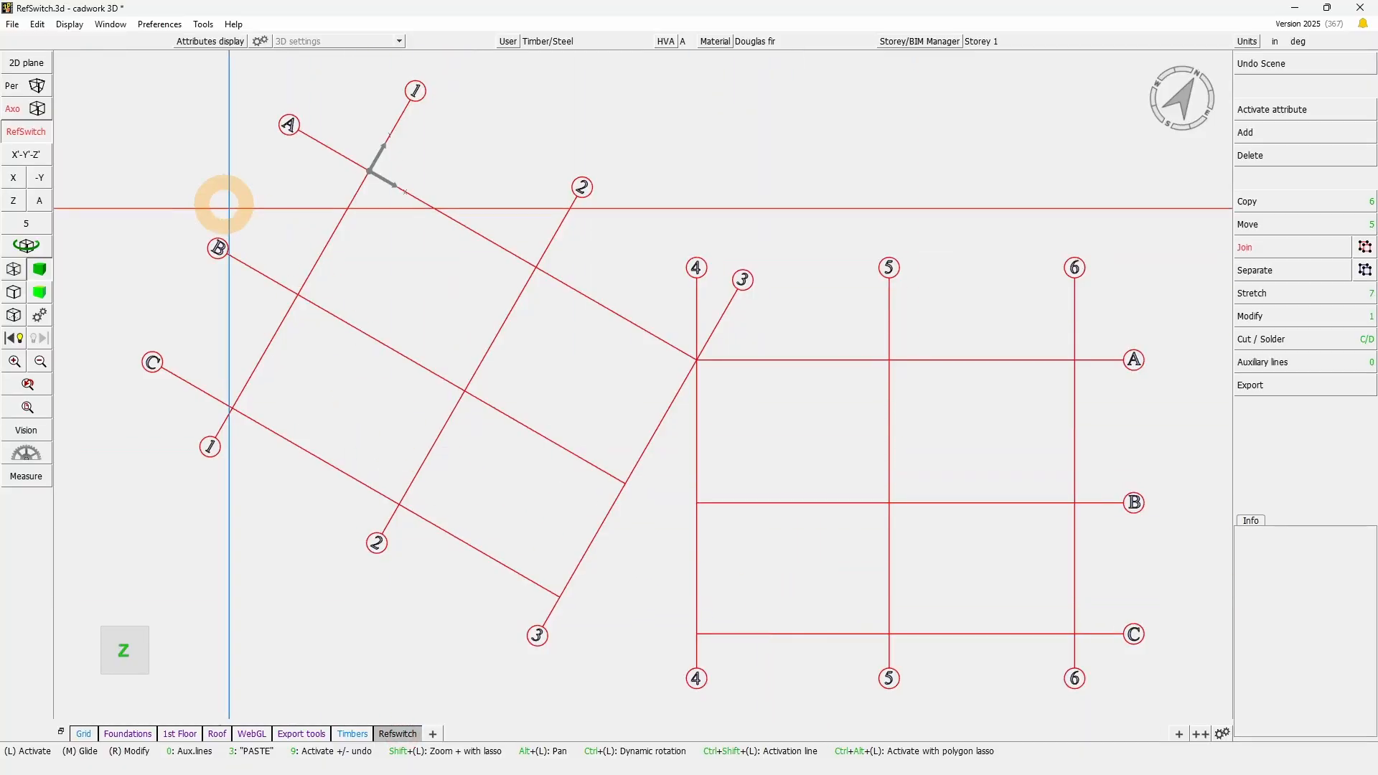
click(402, 734)
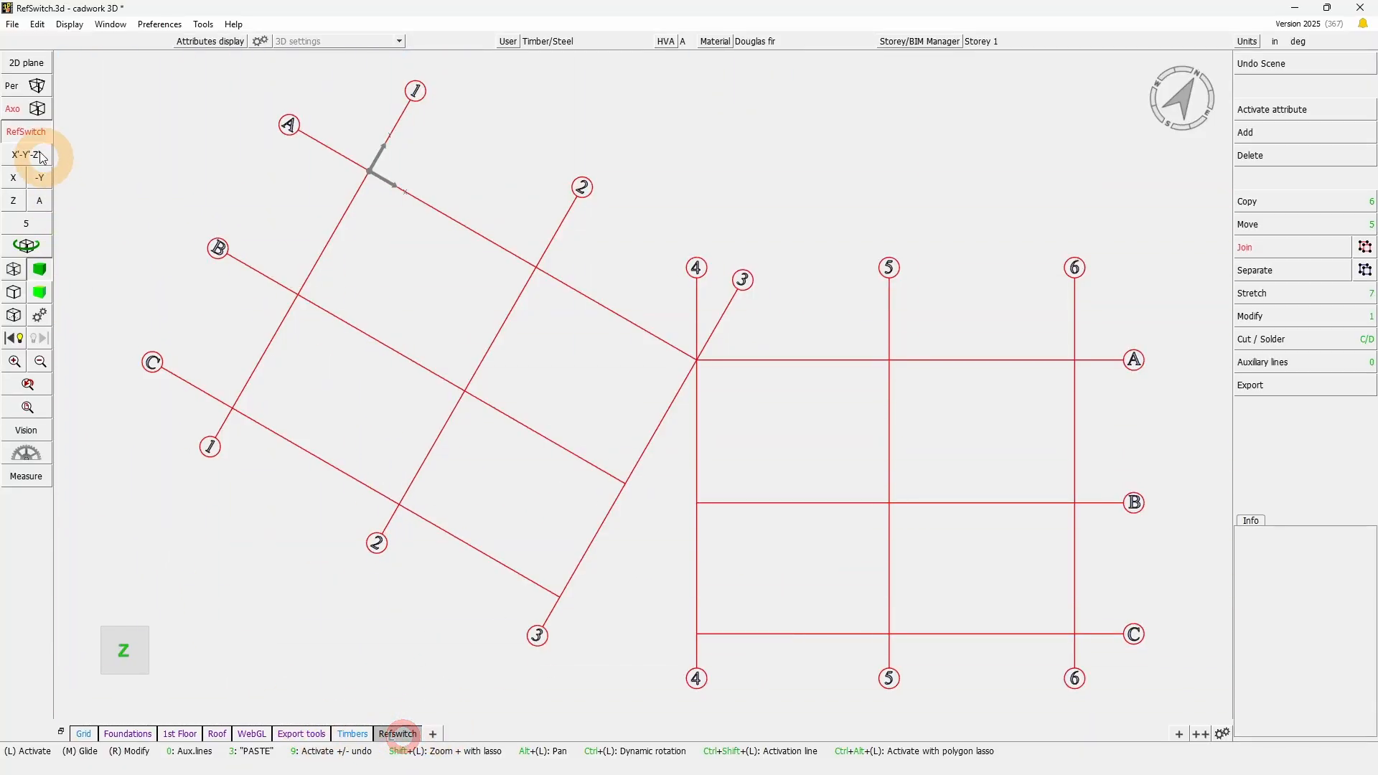
click(33, 133)
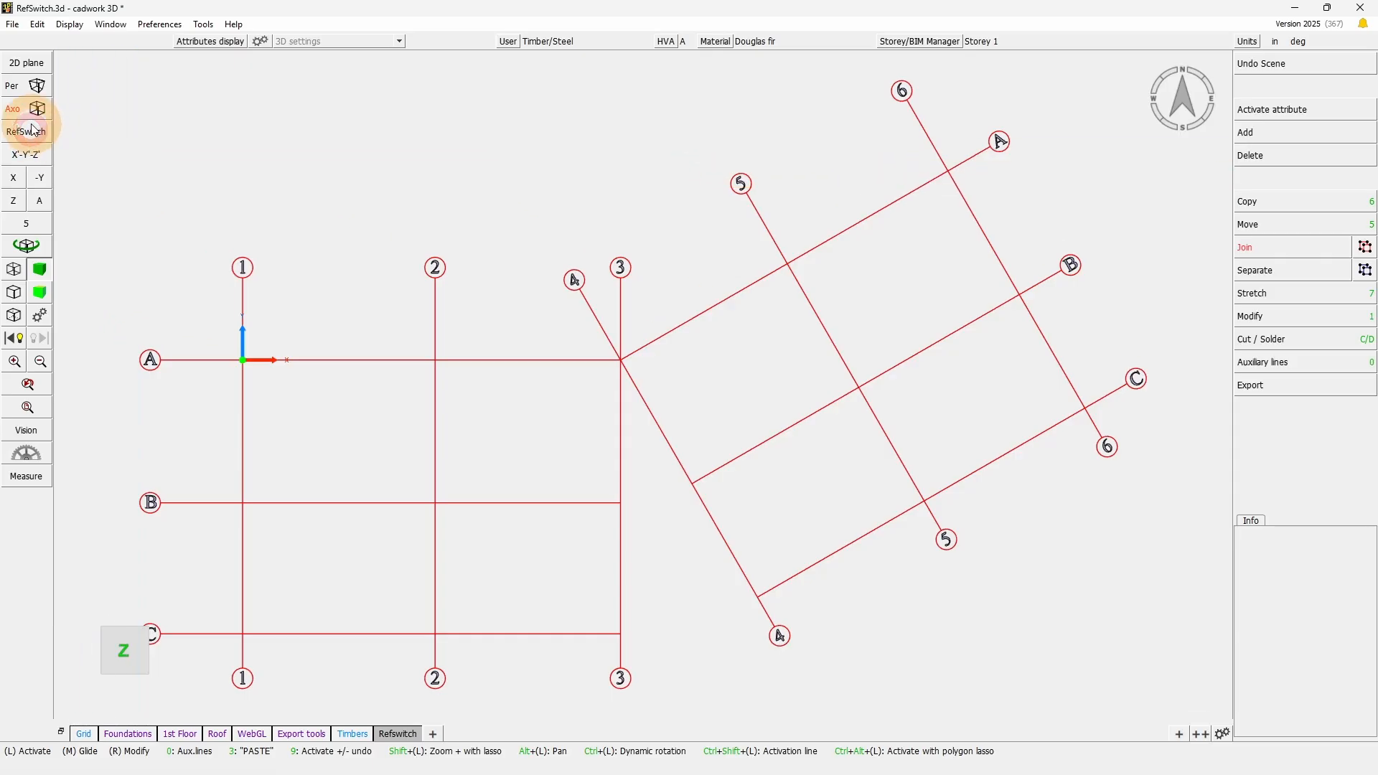
click(30, 129)
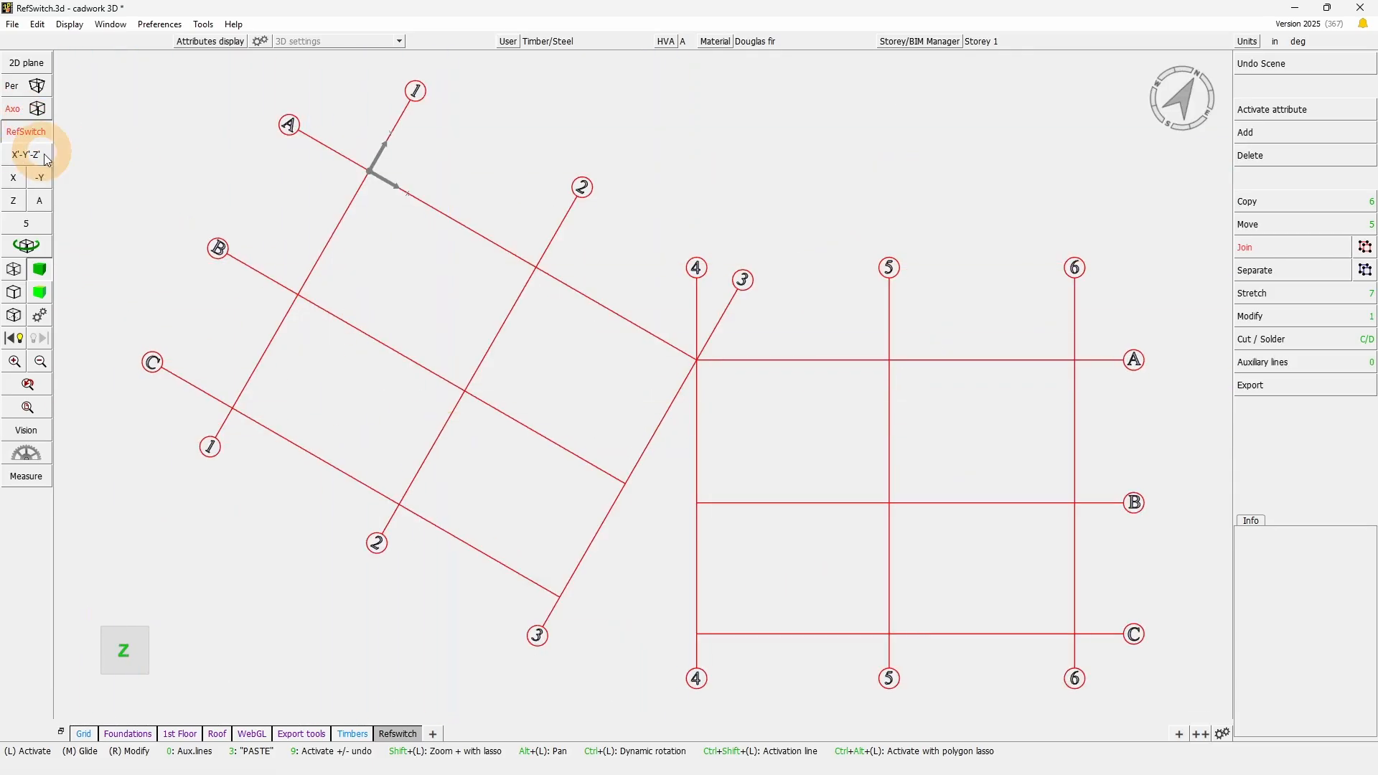
mouse_move(144, 671)
mouse_move(410, 735)
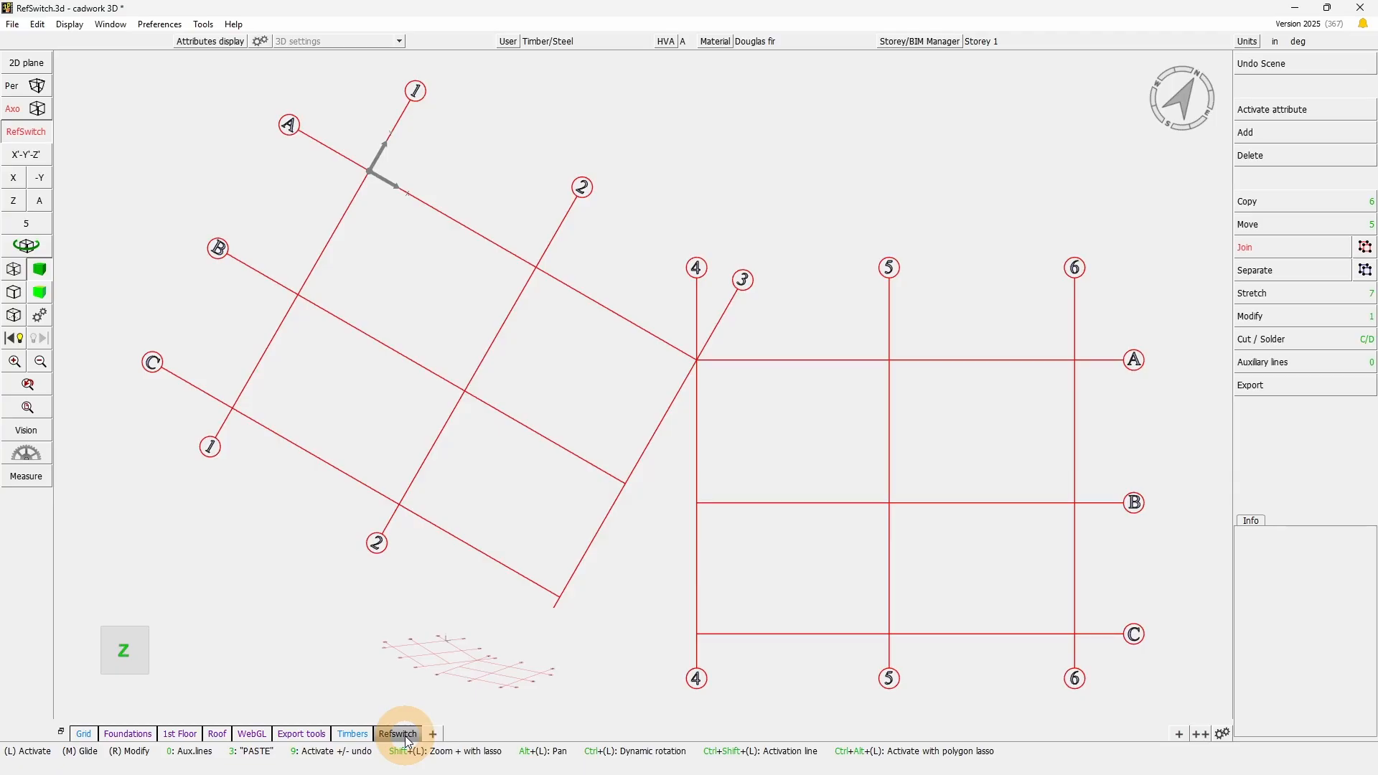
click(4, 127)
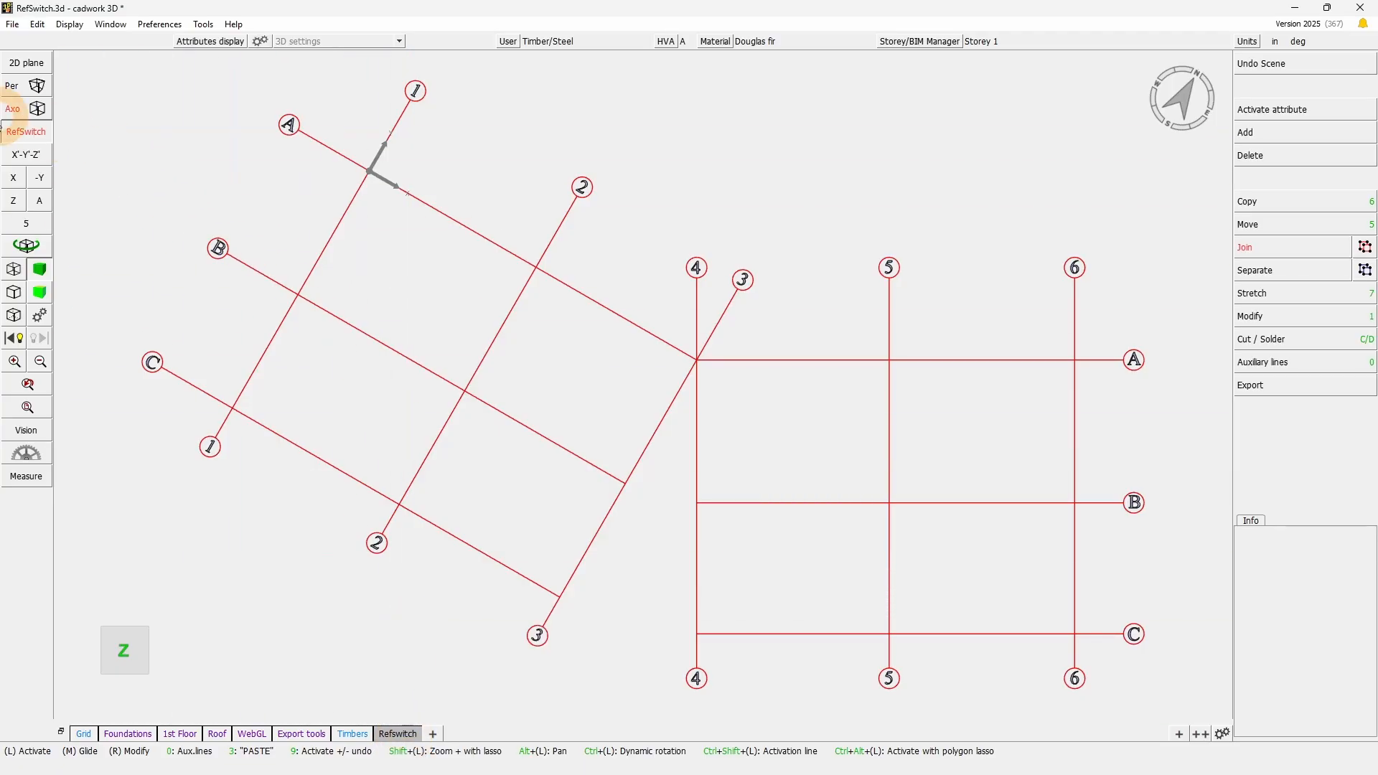
click(26, 135)
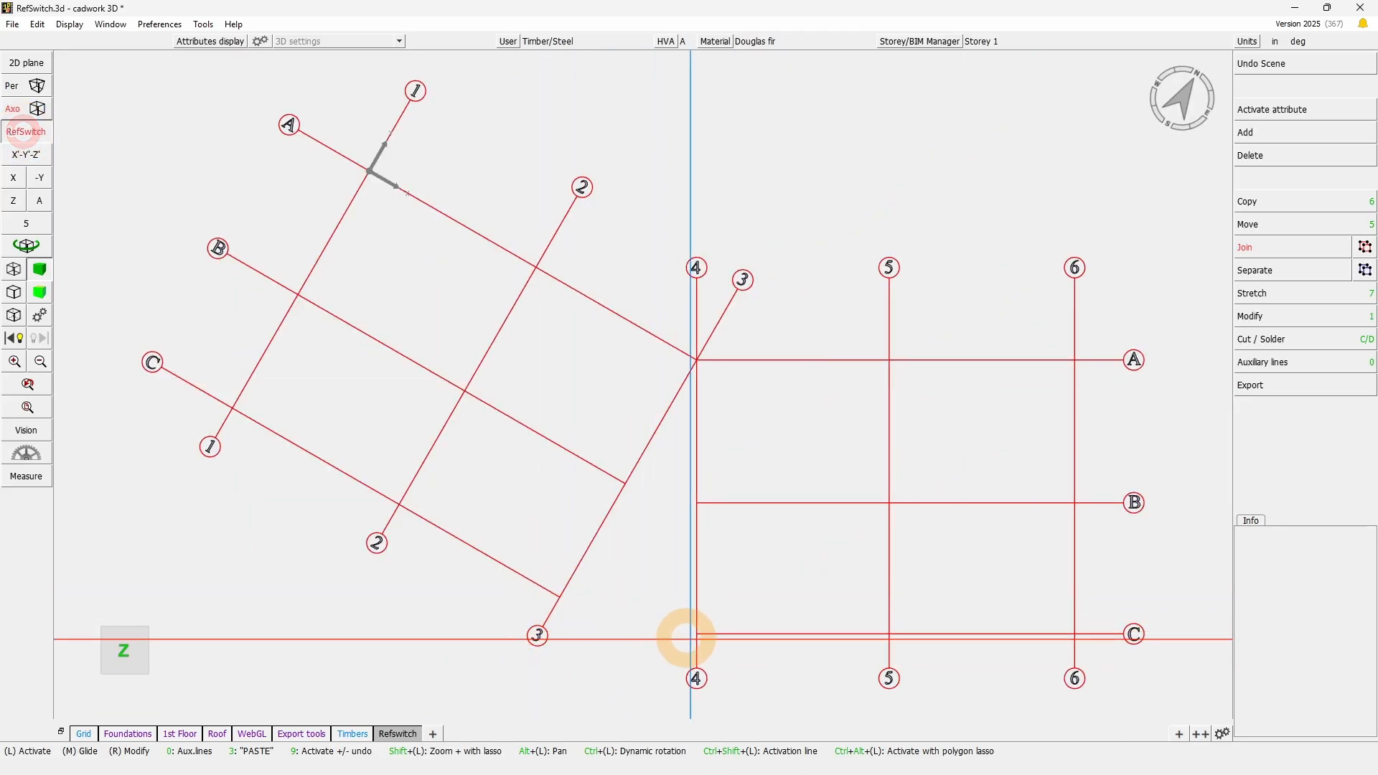
click(39, 135)
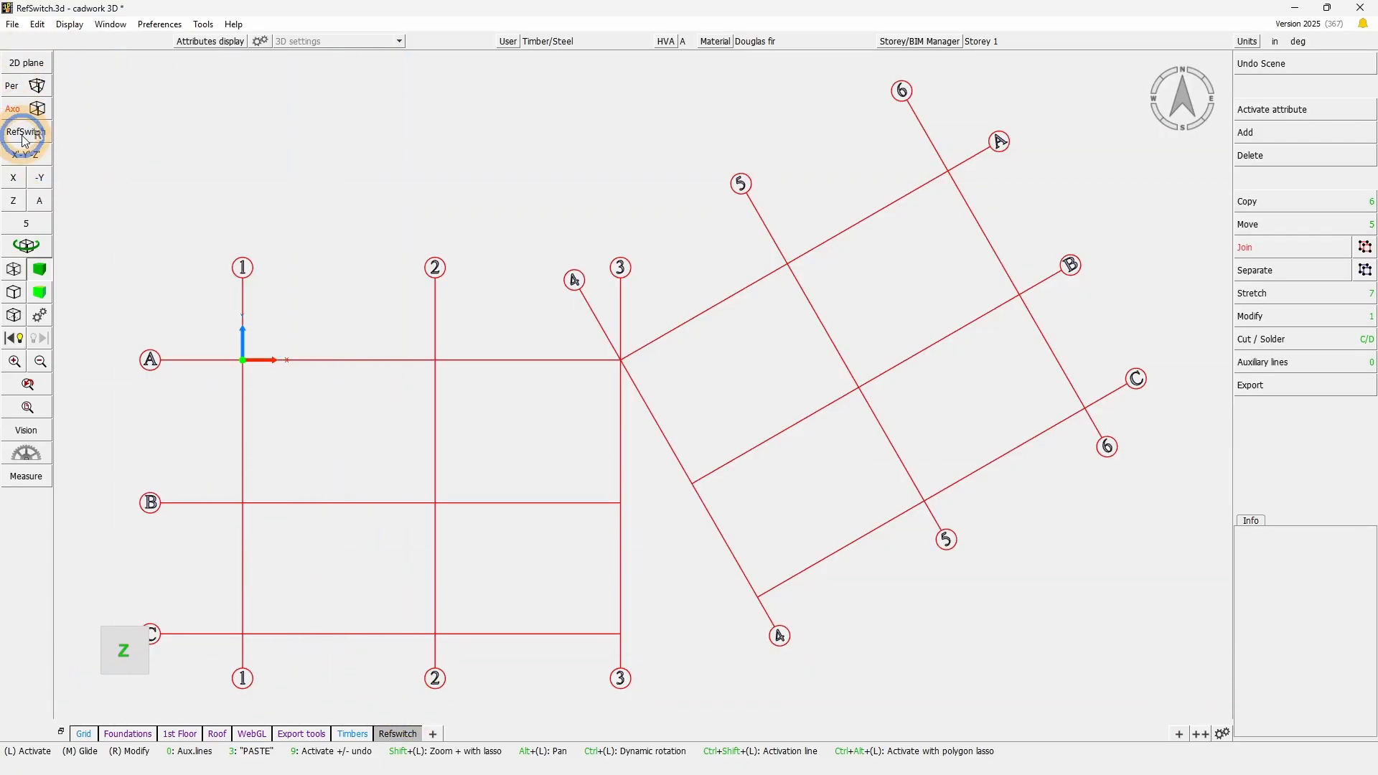
- Define a RefSwitch rotation with X' from intersection C/3 to C/4 and Y' toward B/3, and store it in a new scene Ref2
click(25, 136)
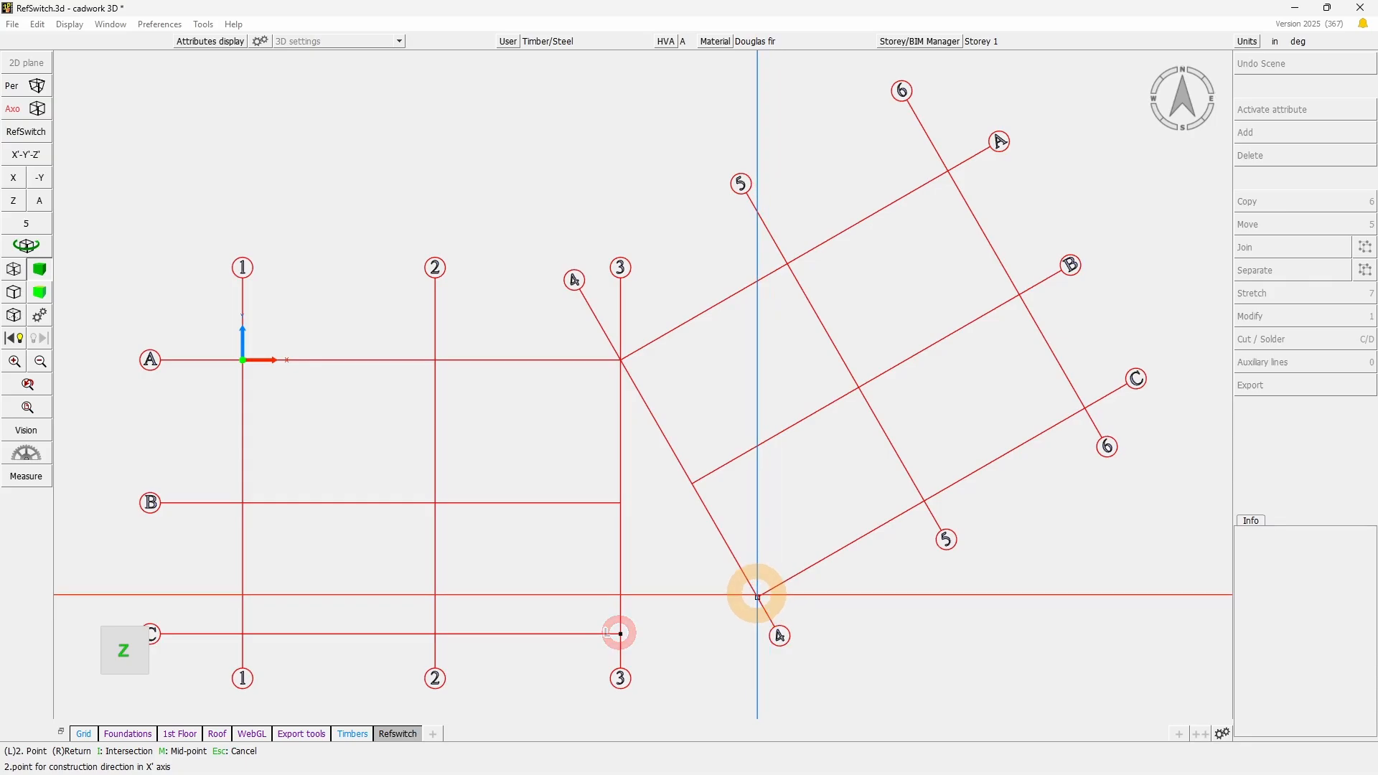
click(620, 503)
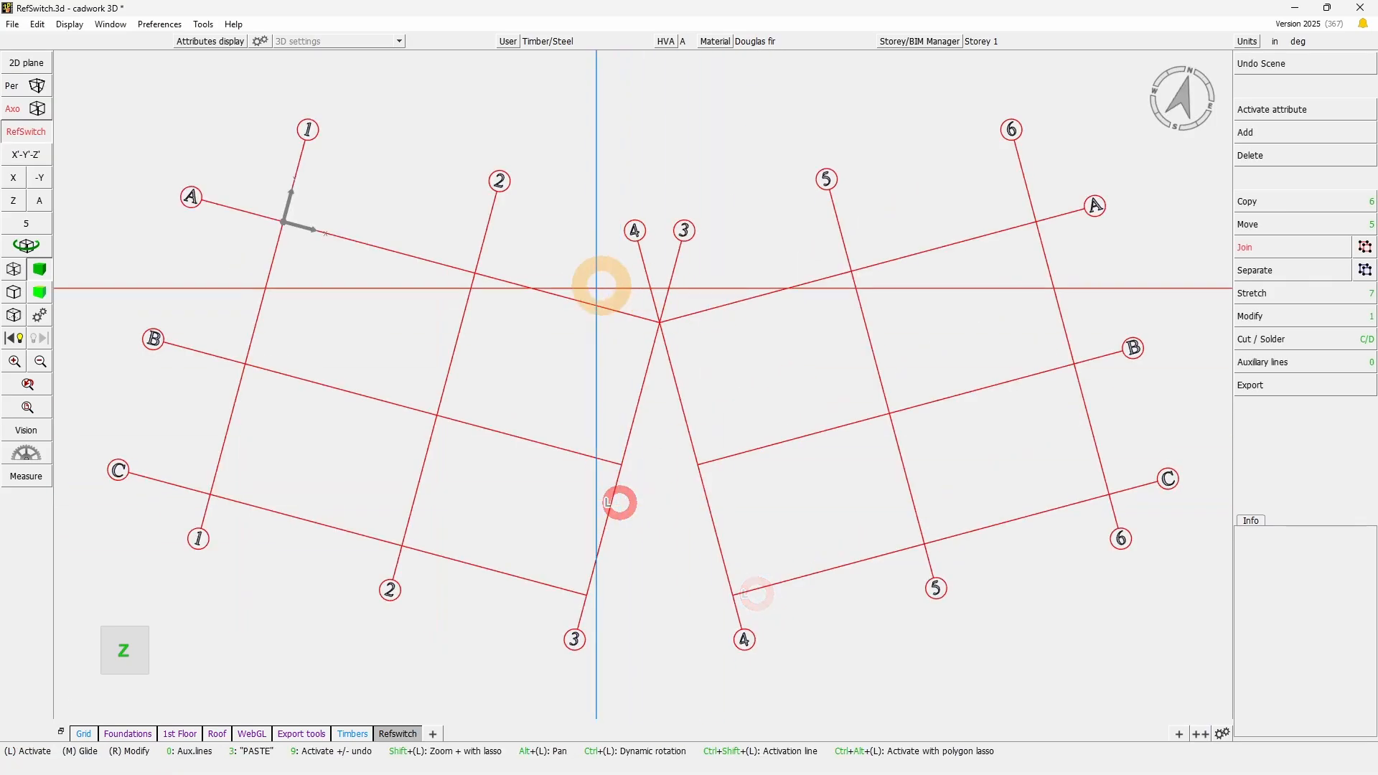
click(435, 733)
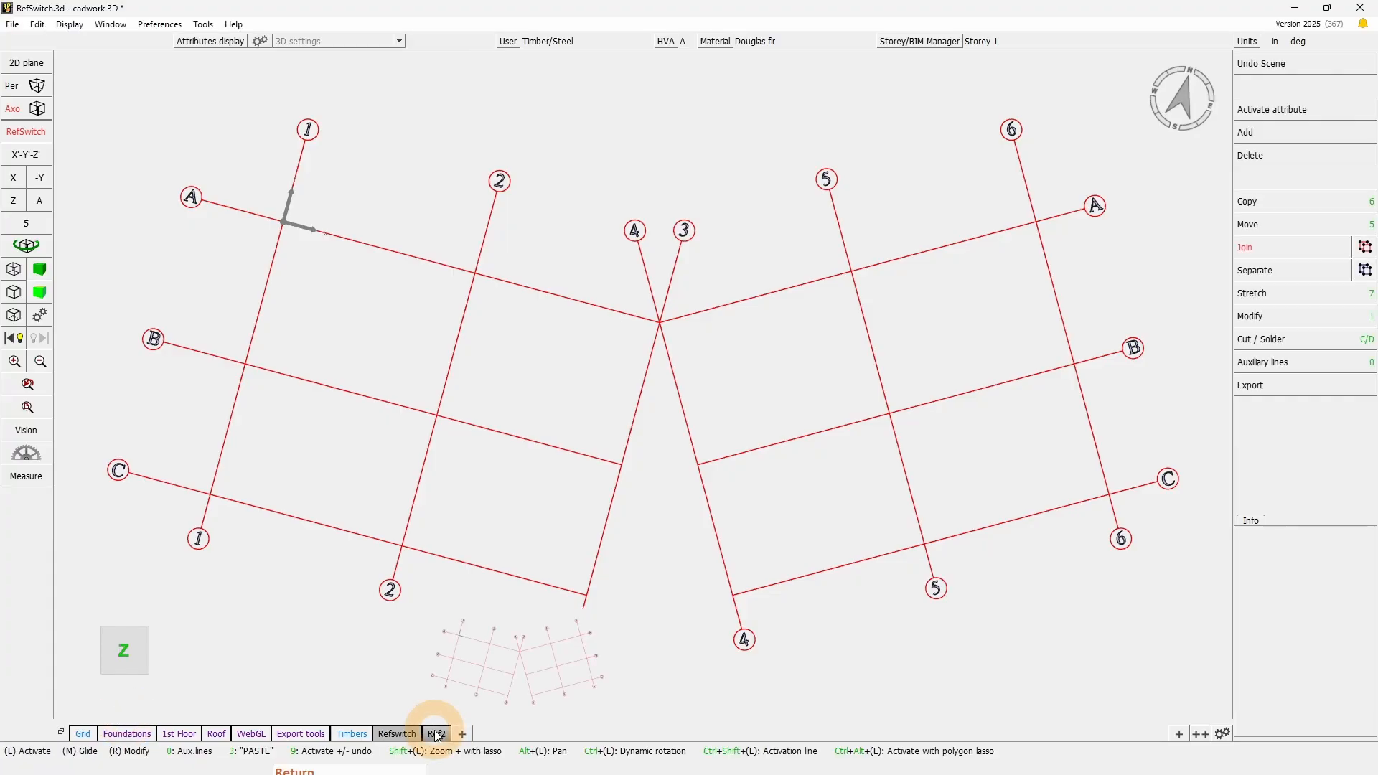
click(434, 665)
- Compare the stored rotations by recalling the Refswitch and Ref2 scenes, and switch the RefSwitch rotation off
click(13, 130)
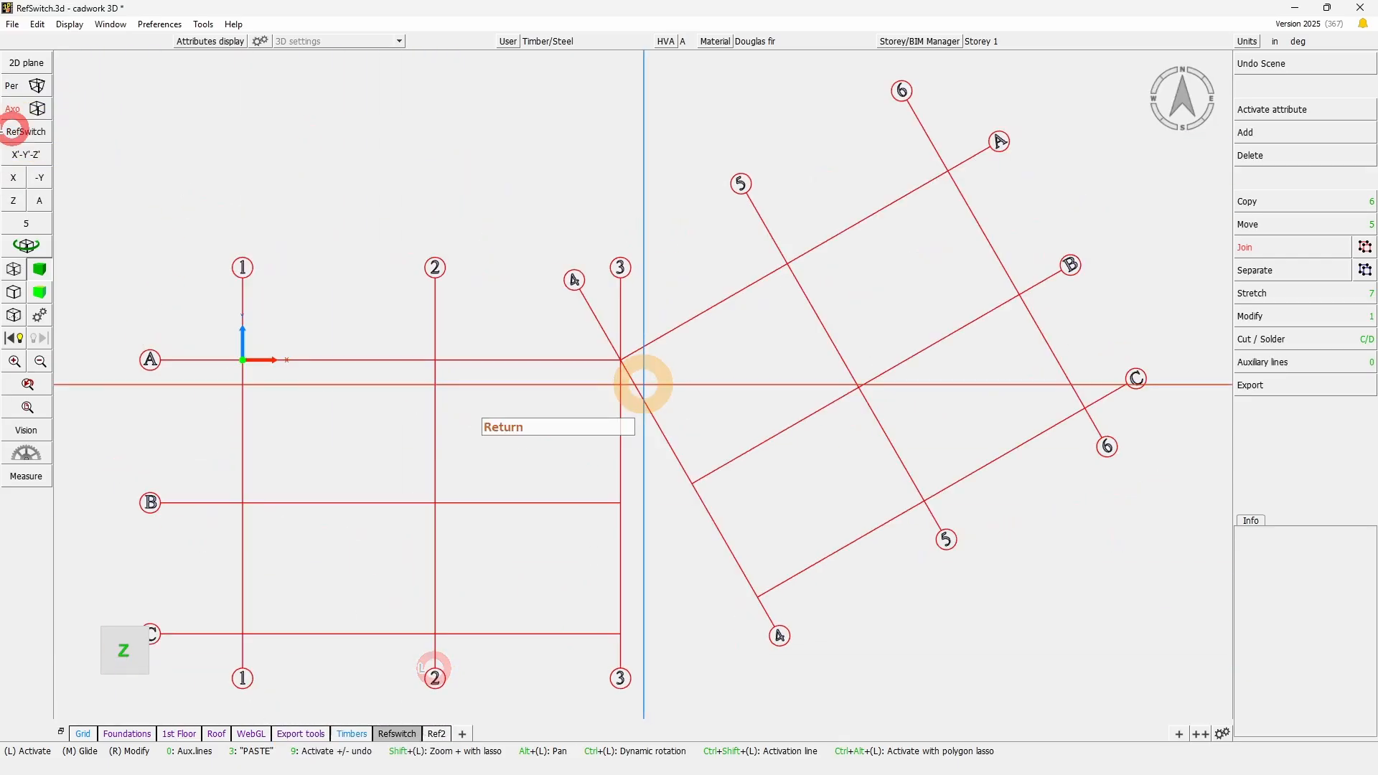
click(399, 733)
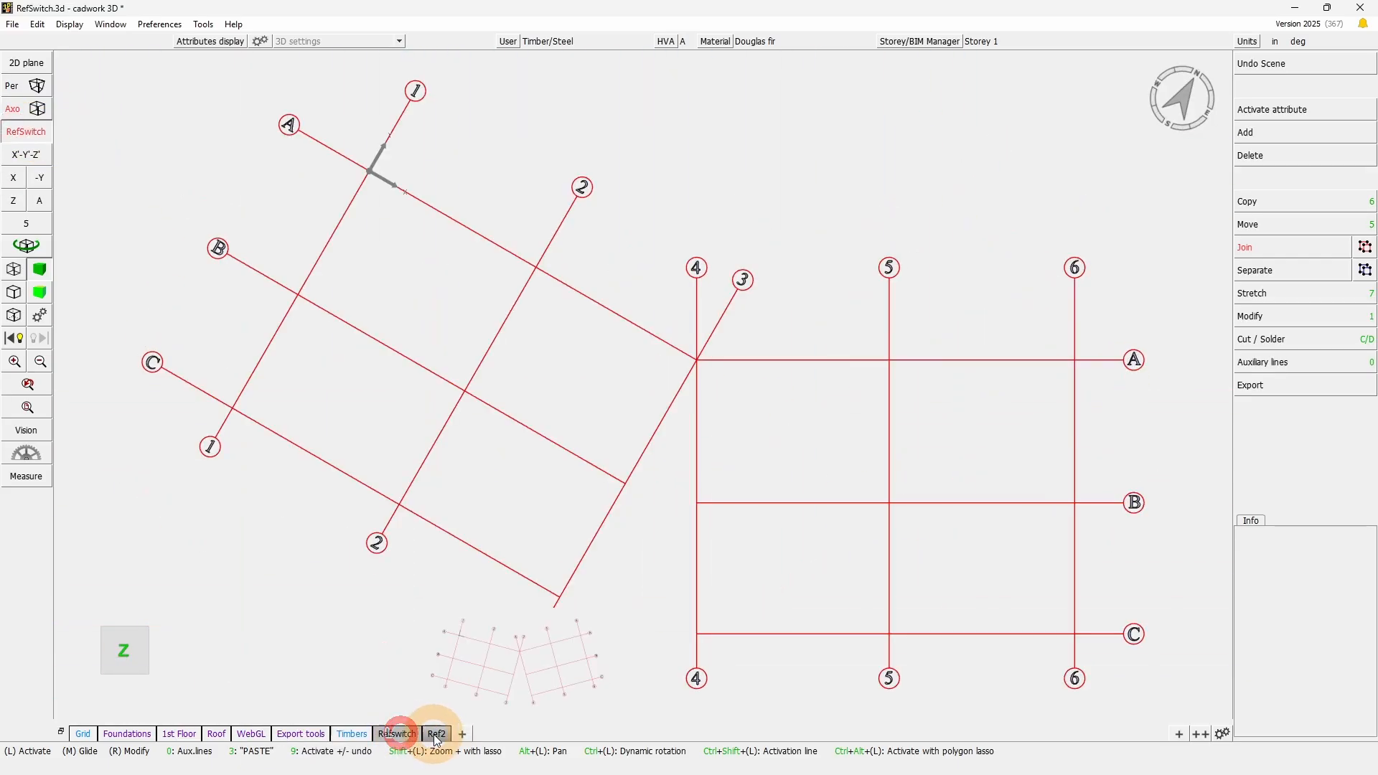
click(437, 735)
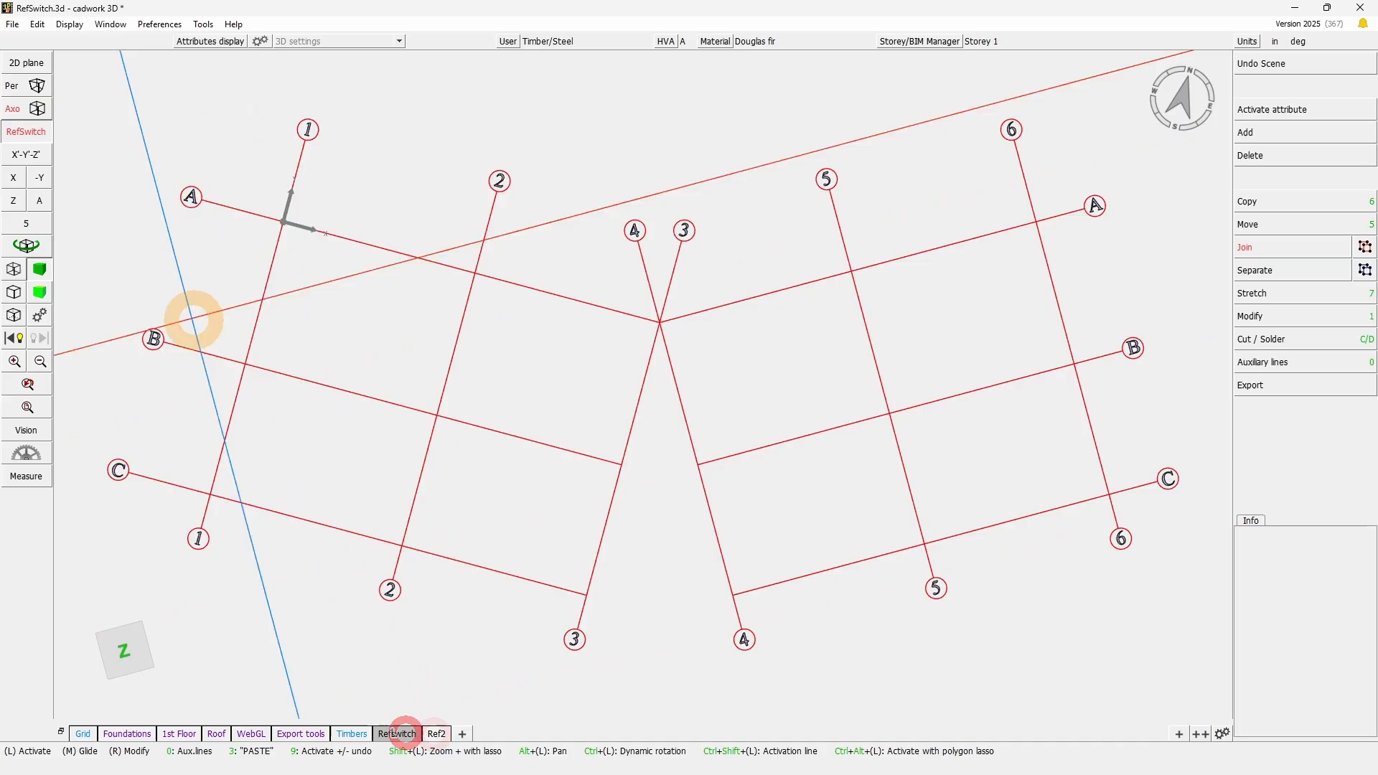
click(27, 131)
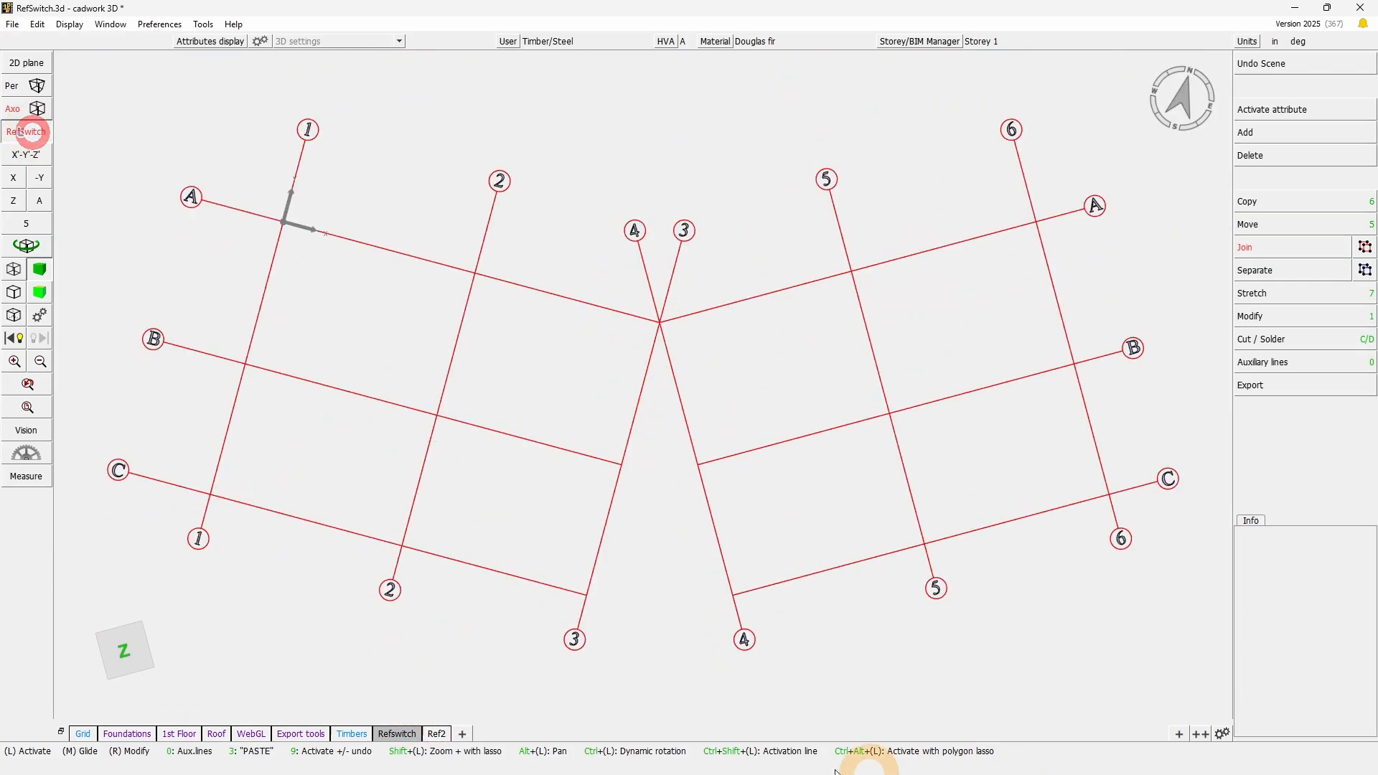
- In a tilted 3D view, define a rotated cursor with X' from intersection C/4 to C/5 and Y' toward intersection B/4
click(28, 251)
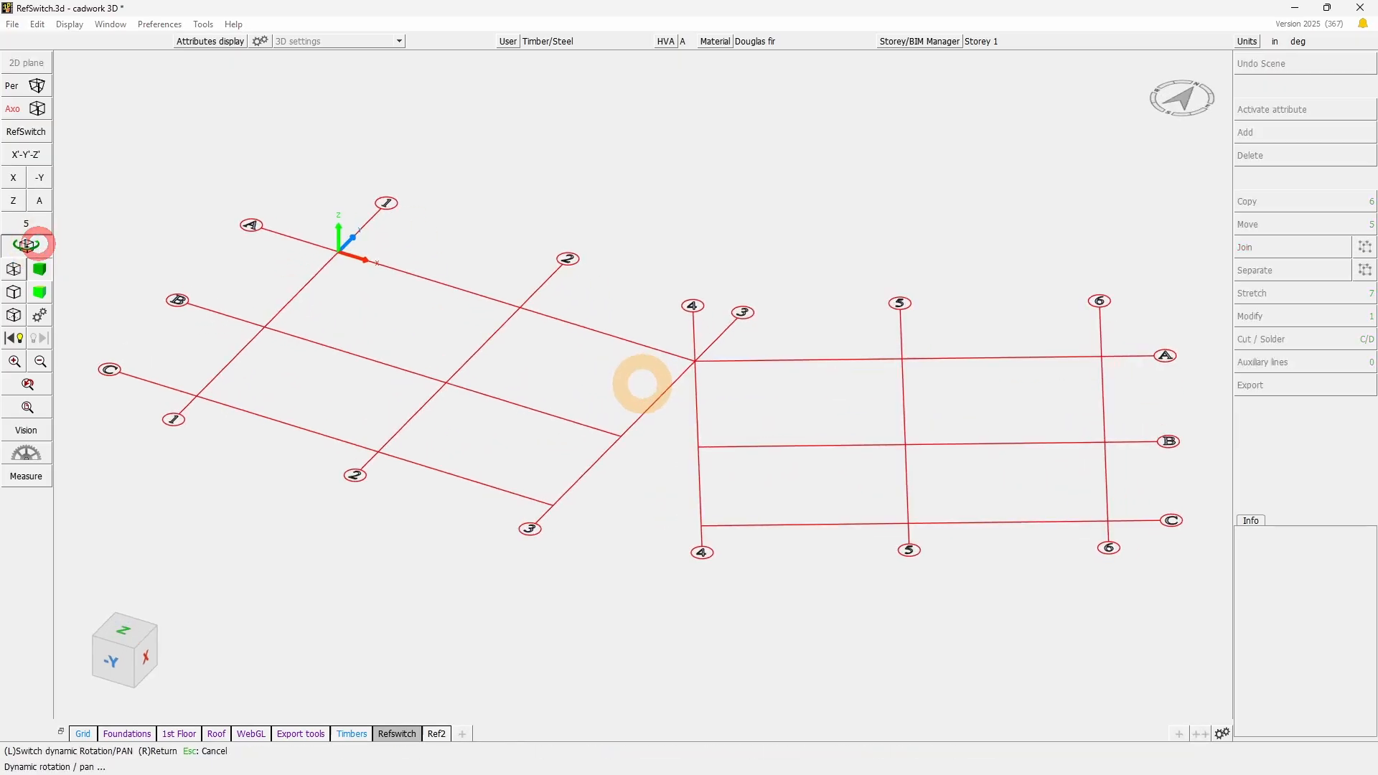
right_click(647, 384)
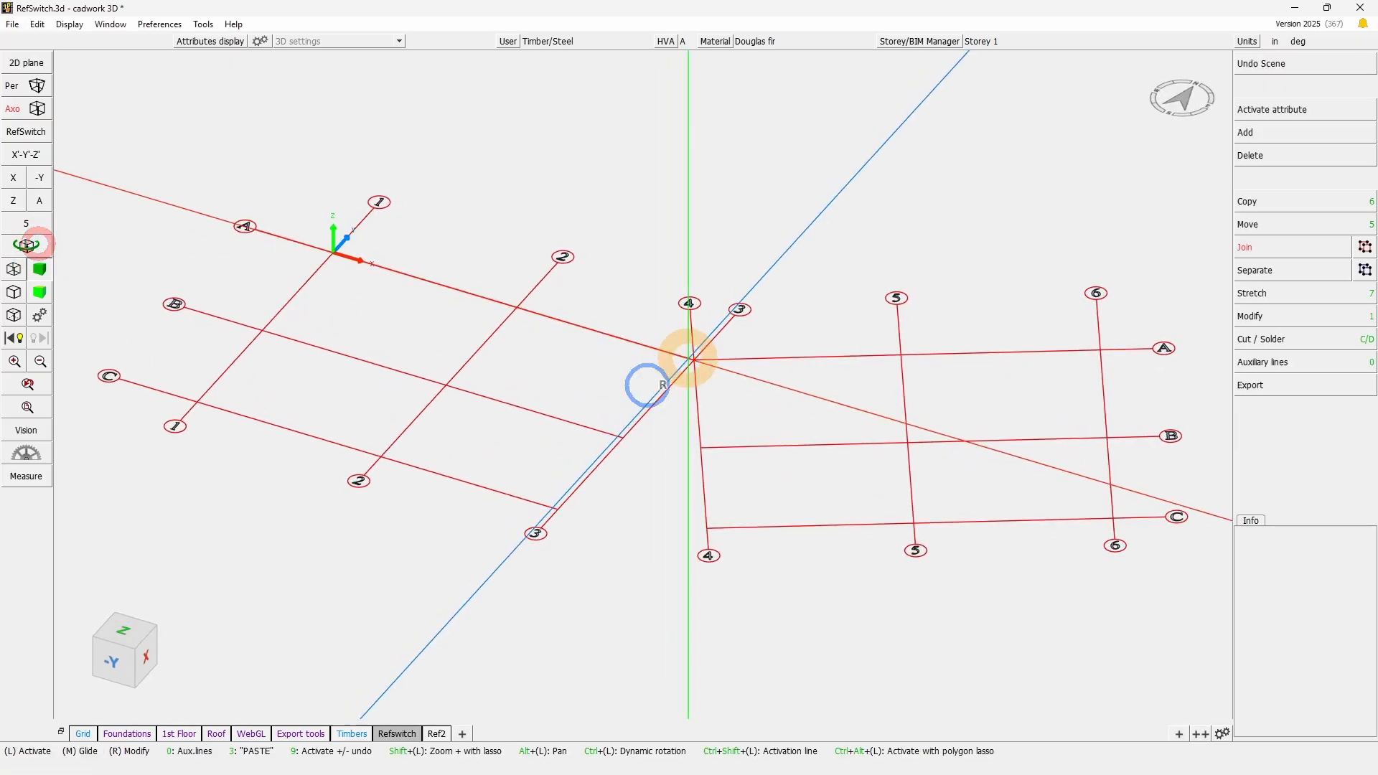
click(40, 159)
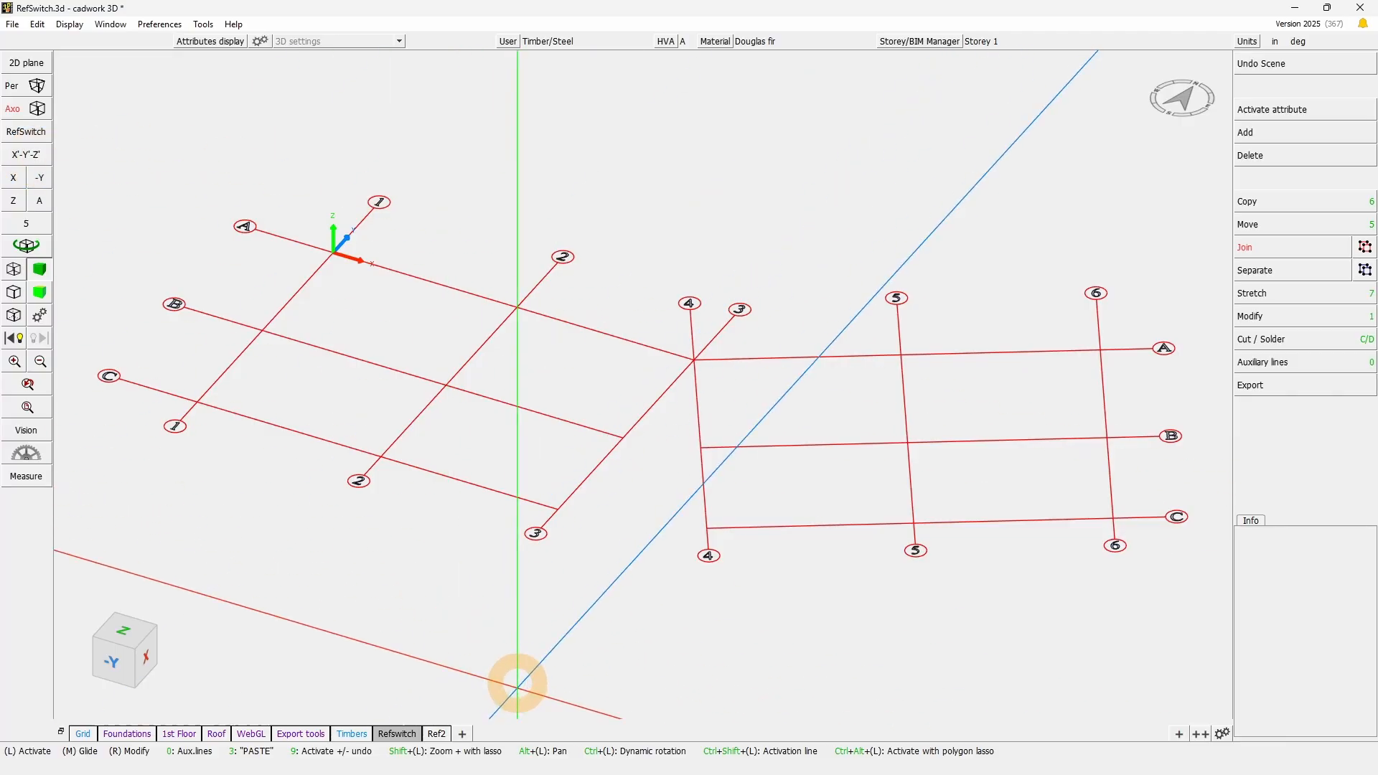
right_click(26, 155)
click(706, 529)
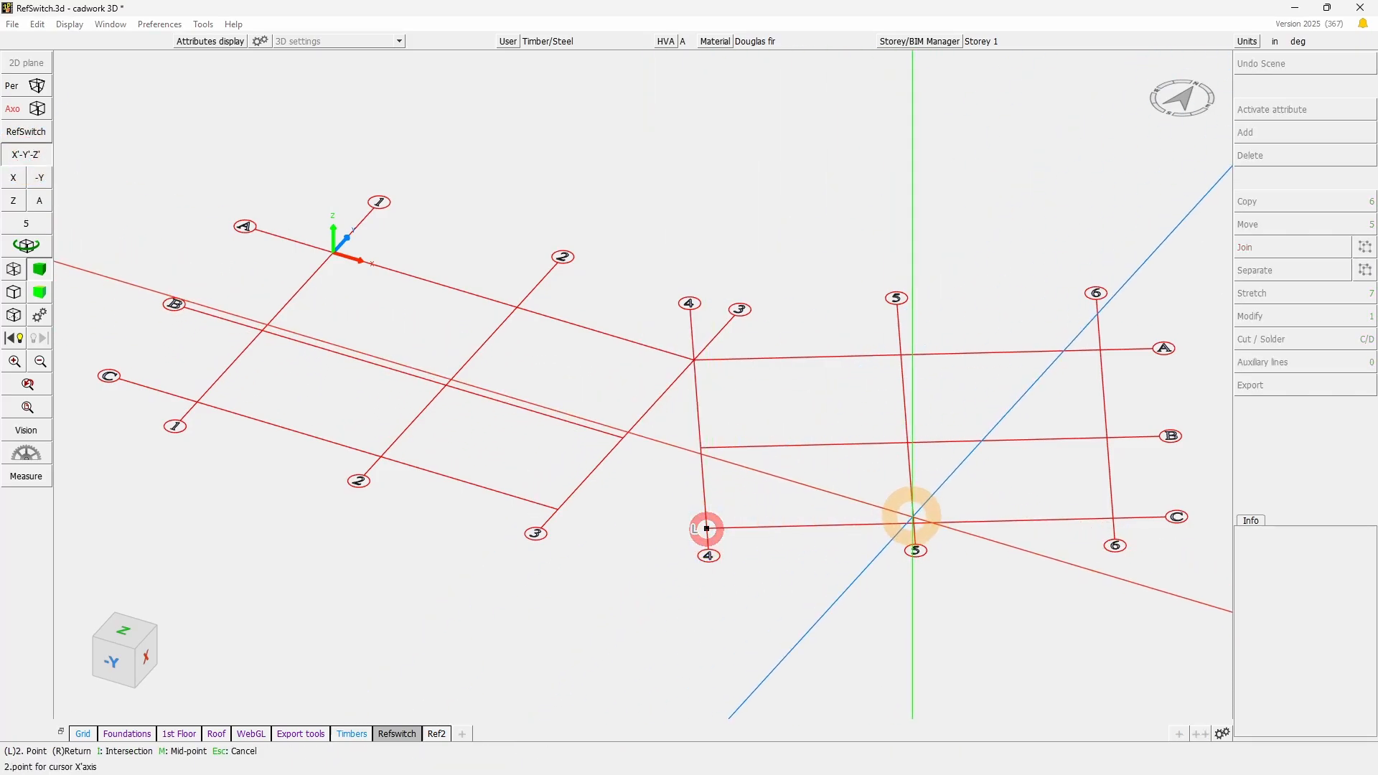
click(914, 525)
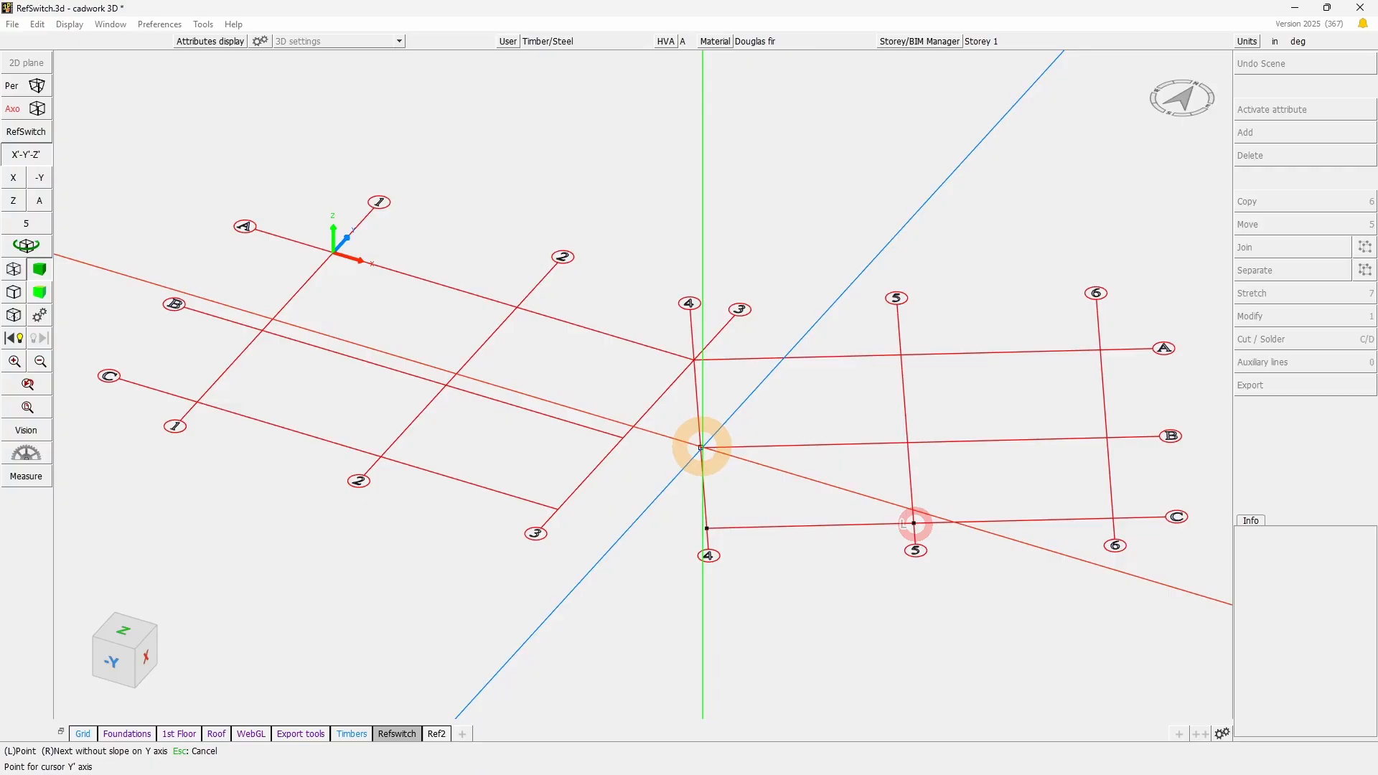
click(703, 447)
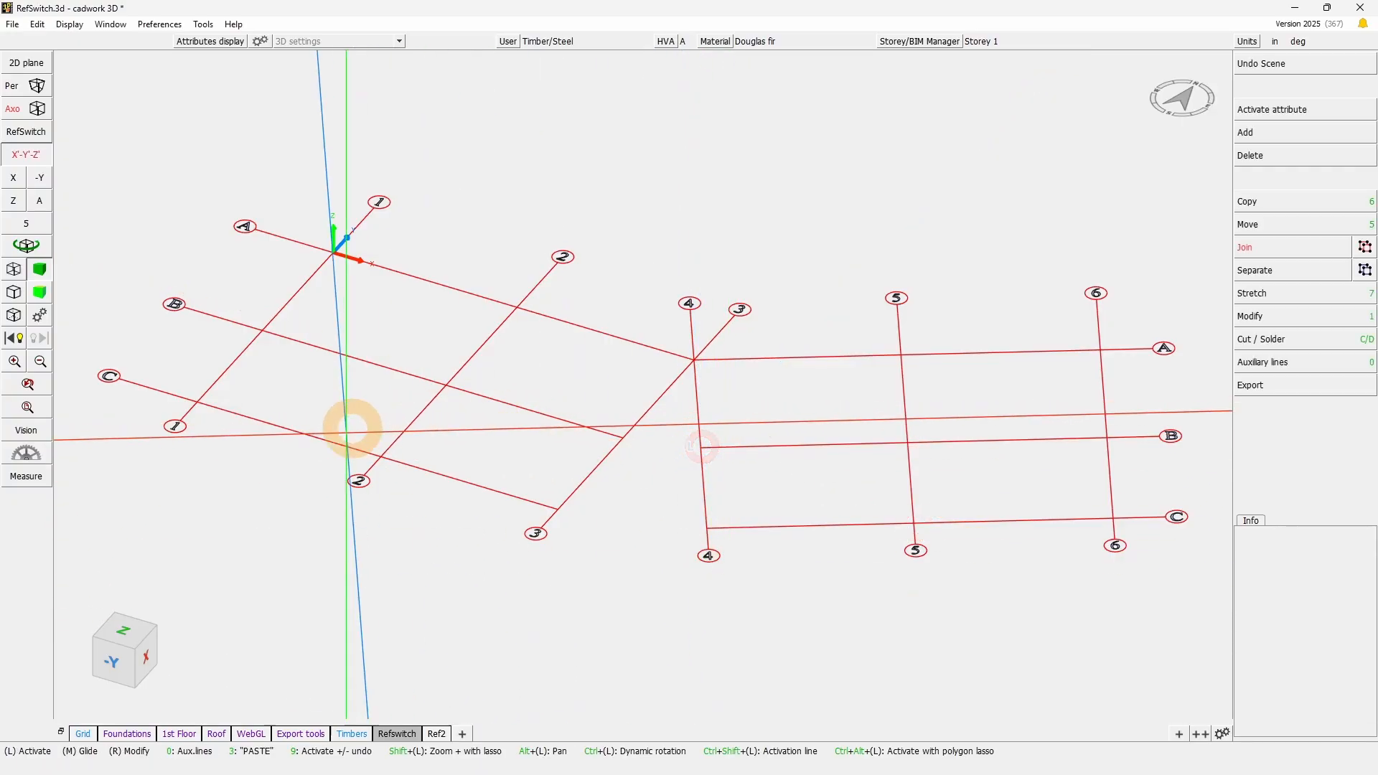
- In top view, draw trial lasso windows over the angled grid and the origin to examine their alignment with the rotated cursor
click(126, 633)
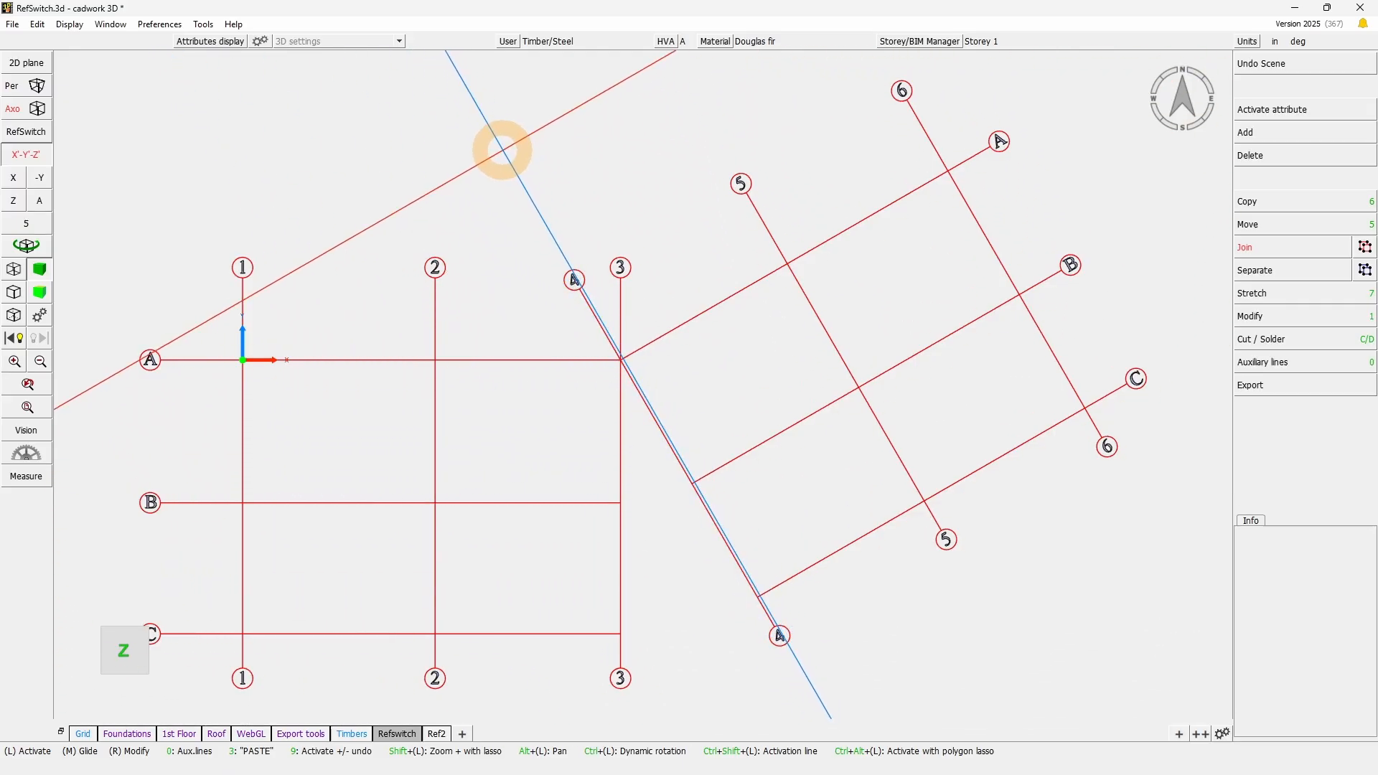
mouse_move(499, 142)
mouse_down()
mouse_move(1061, 532)
mouse_move(1155, 616)
mouse_up()
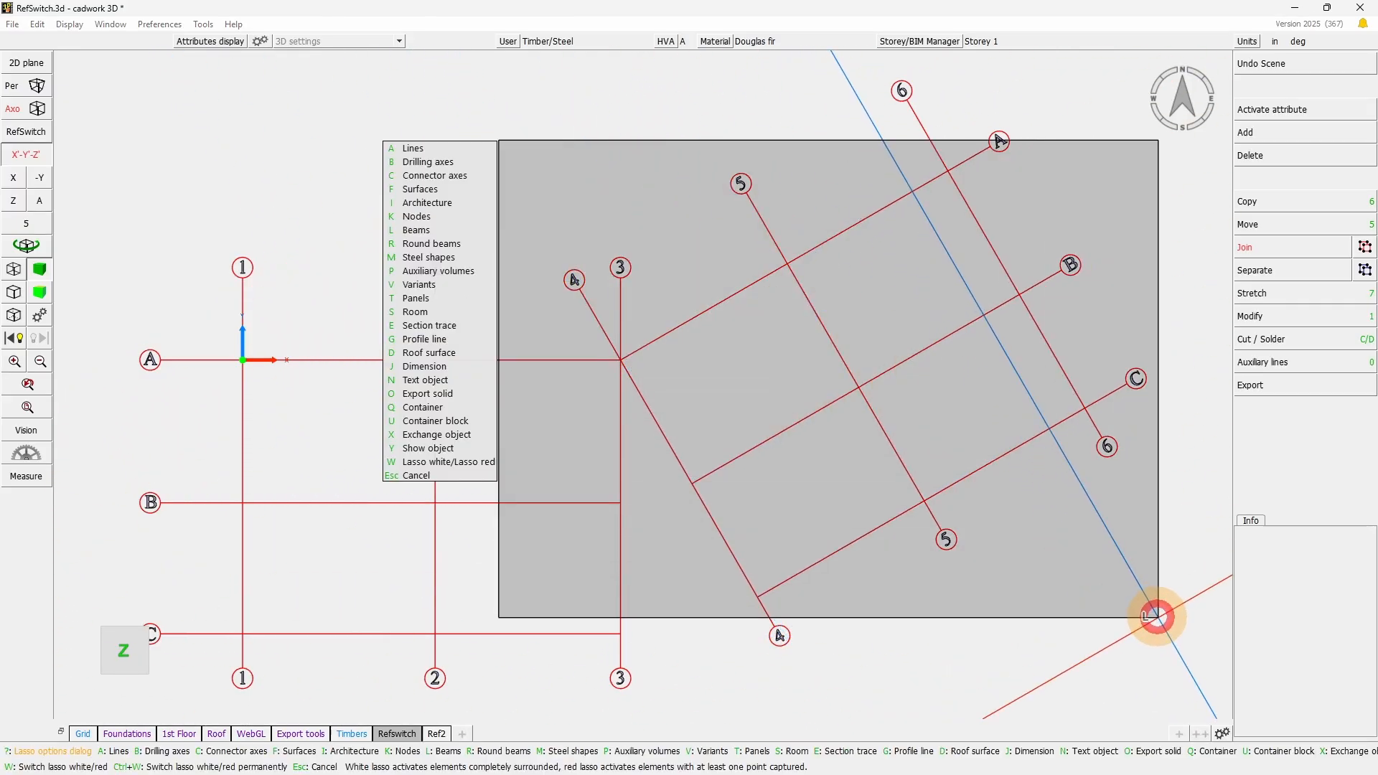
click(1158, 618)
click(874, 633)
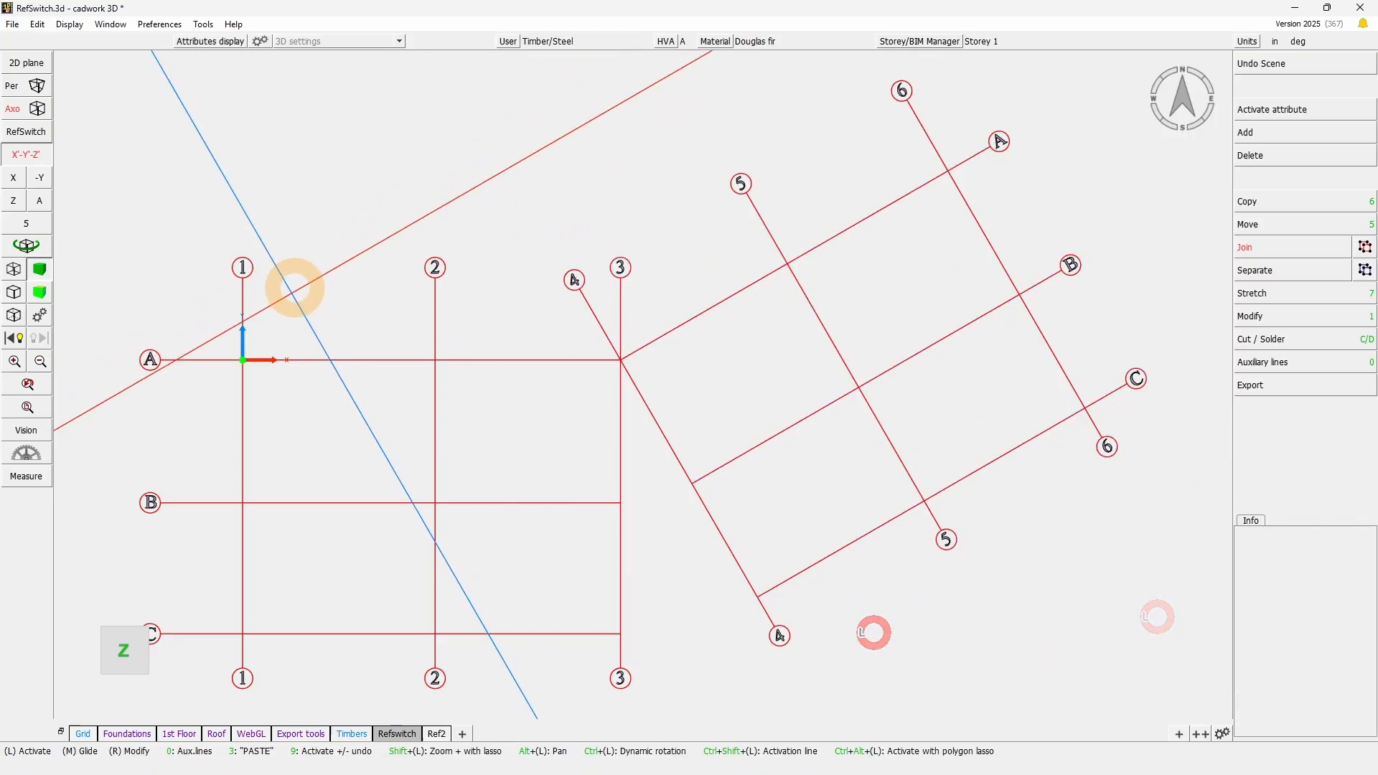
drag(210, 317, 314, 381)
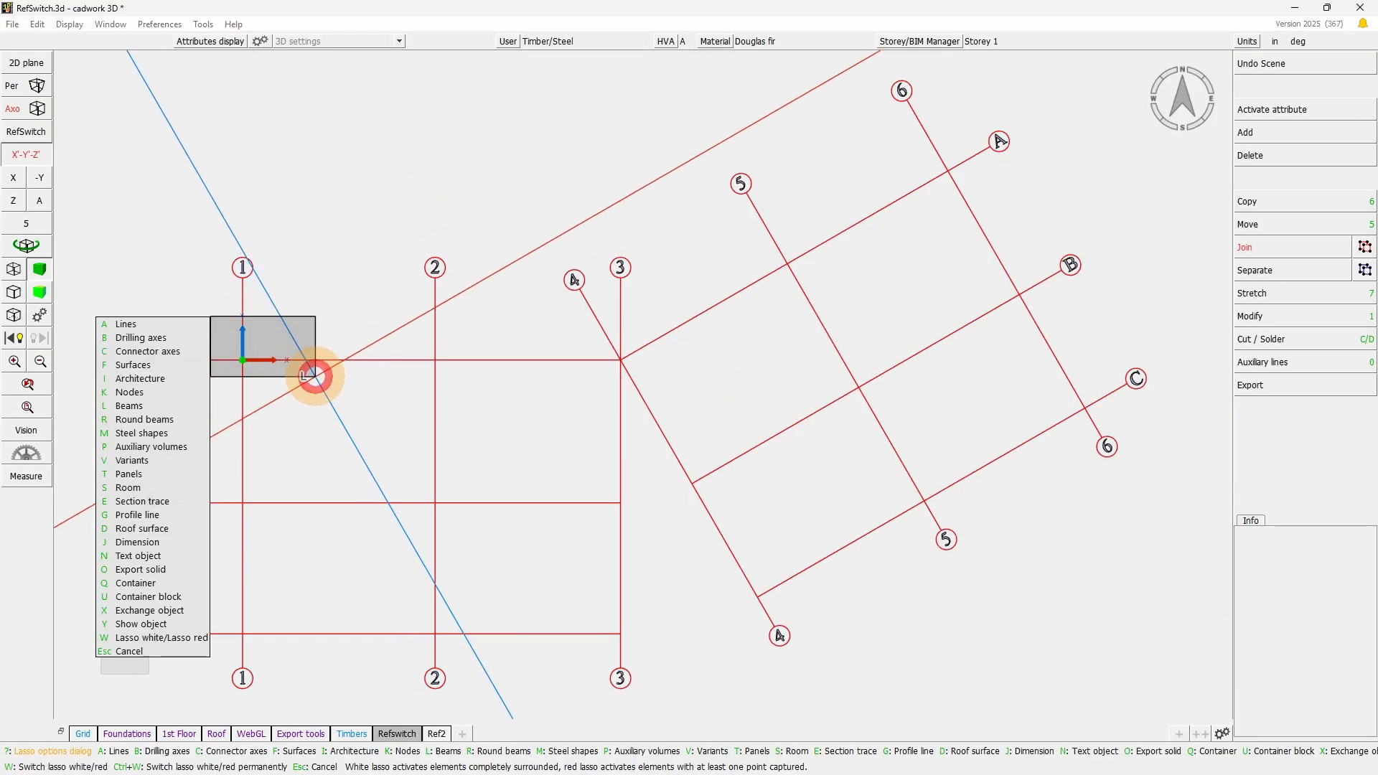
key(z)
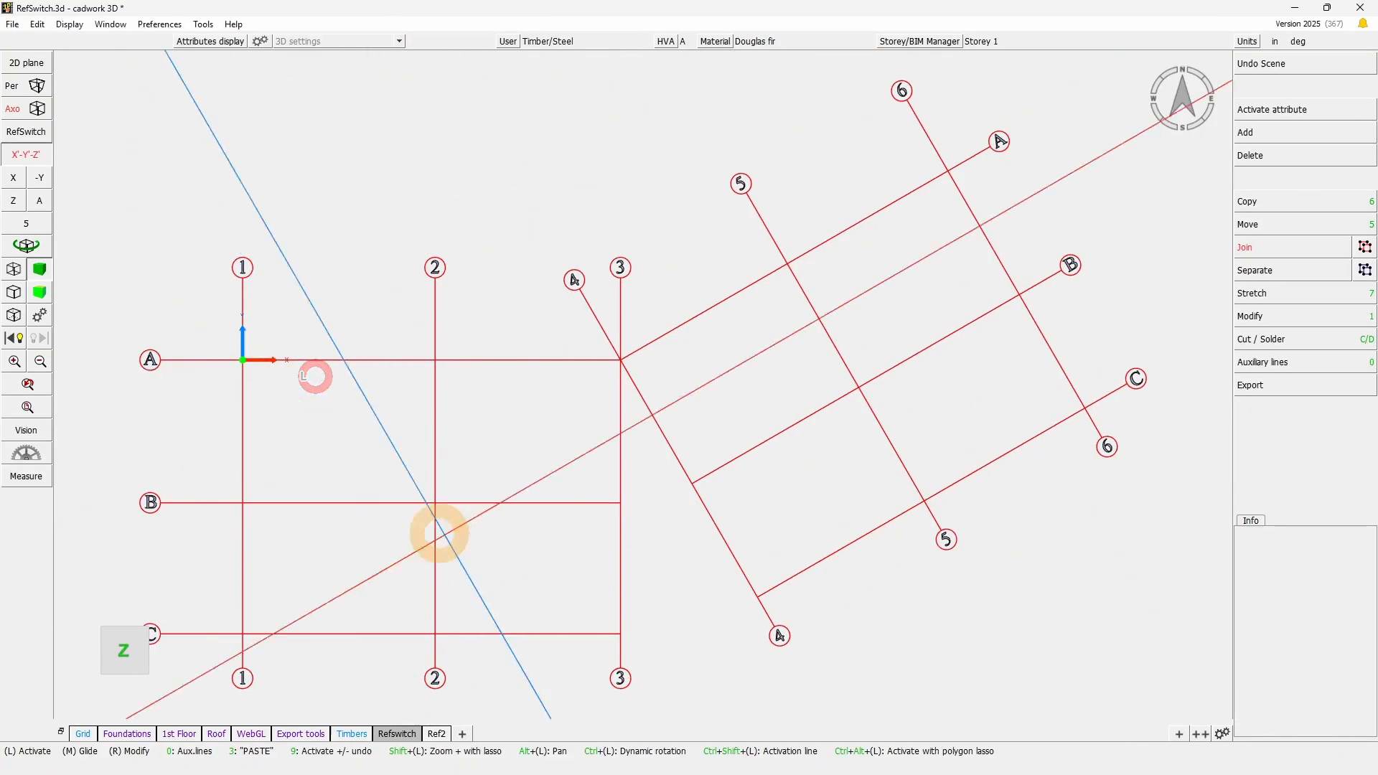
drag(207, 294, 331, 393)
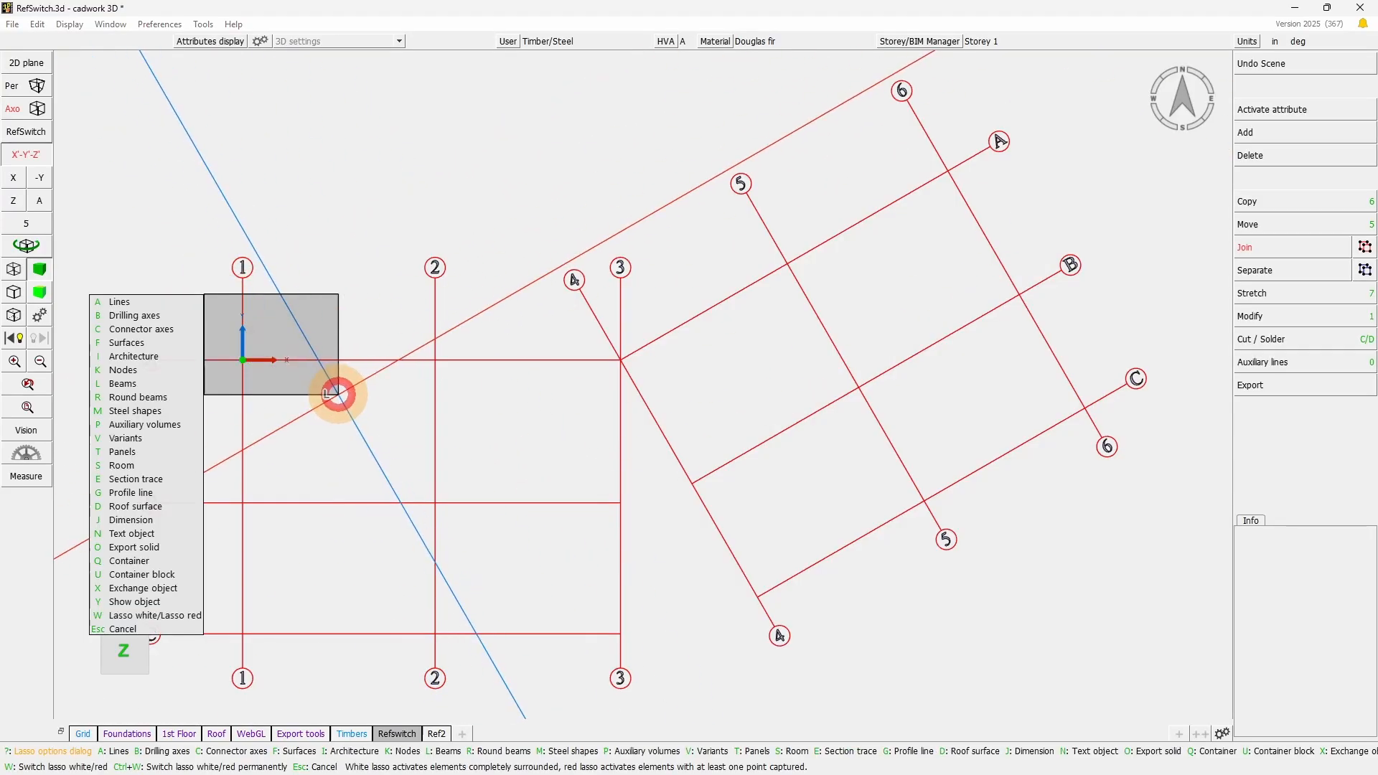
click(338, 394)
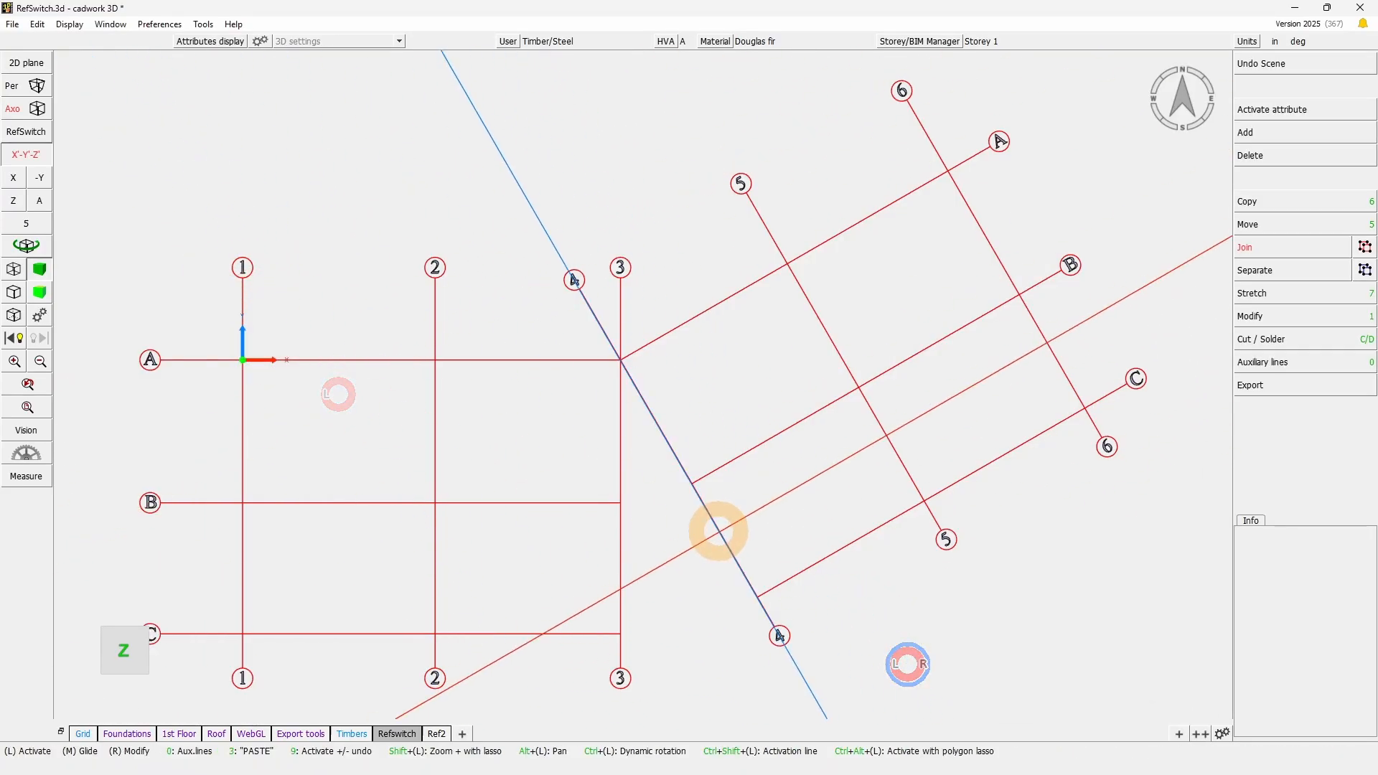
- Try to copy grid axis 4 along the rotated cursor's X' direction
click(718, 531)
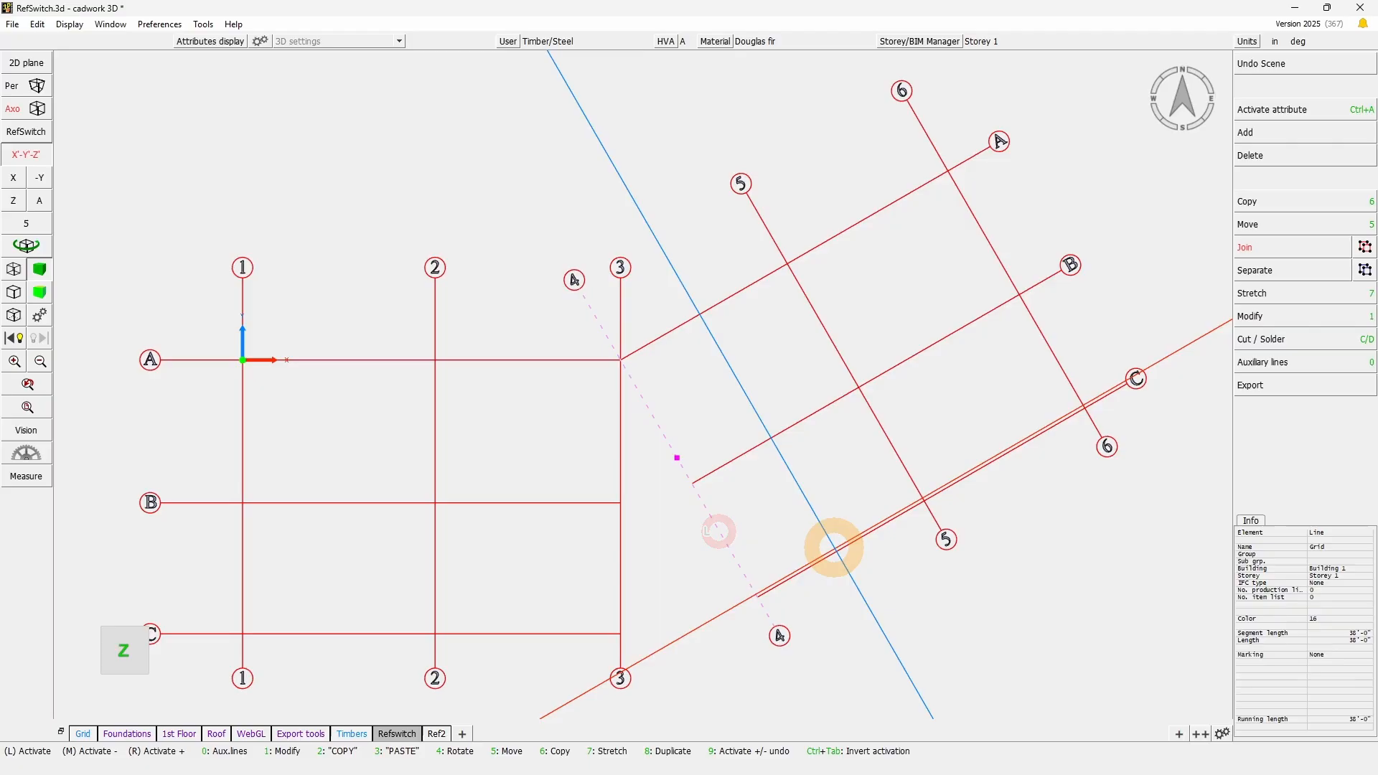
key(KP_6)
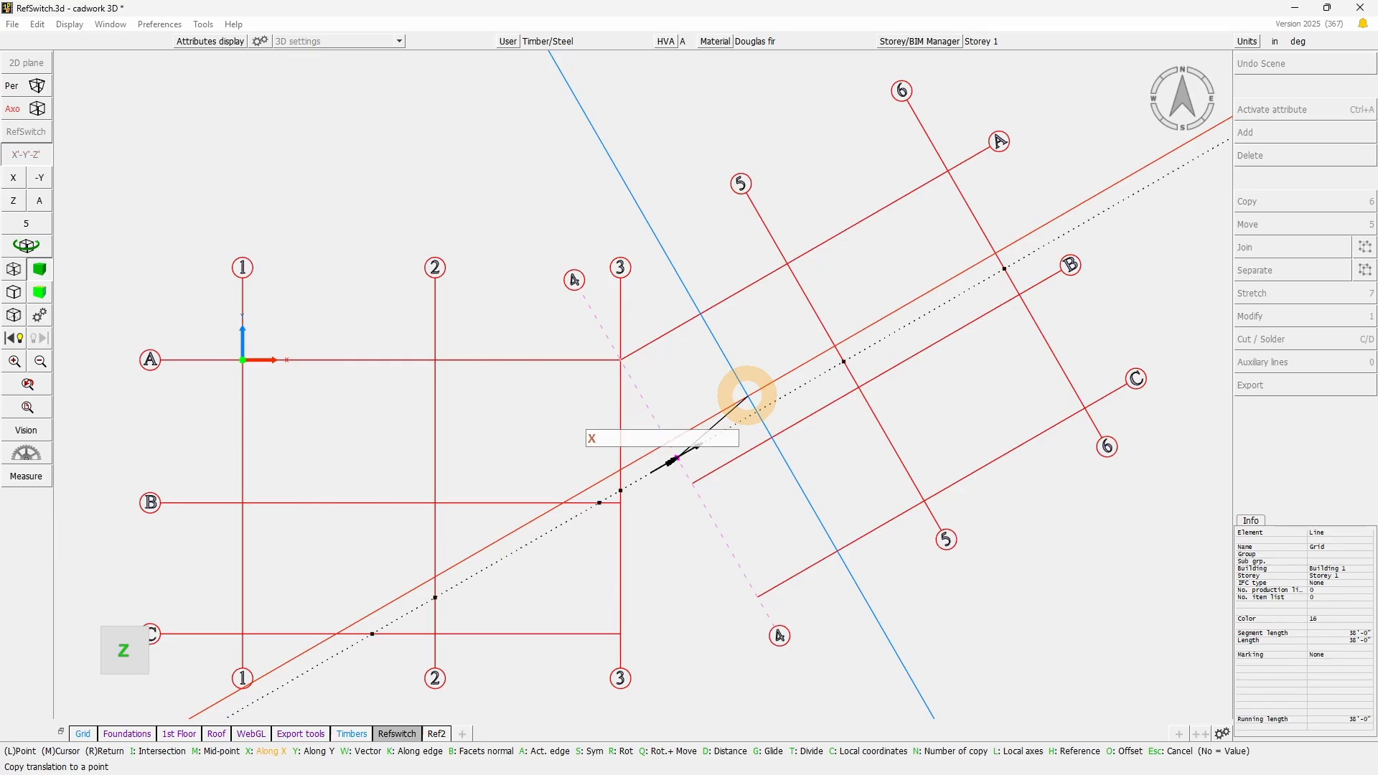
right_click(756, 372)
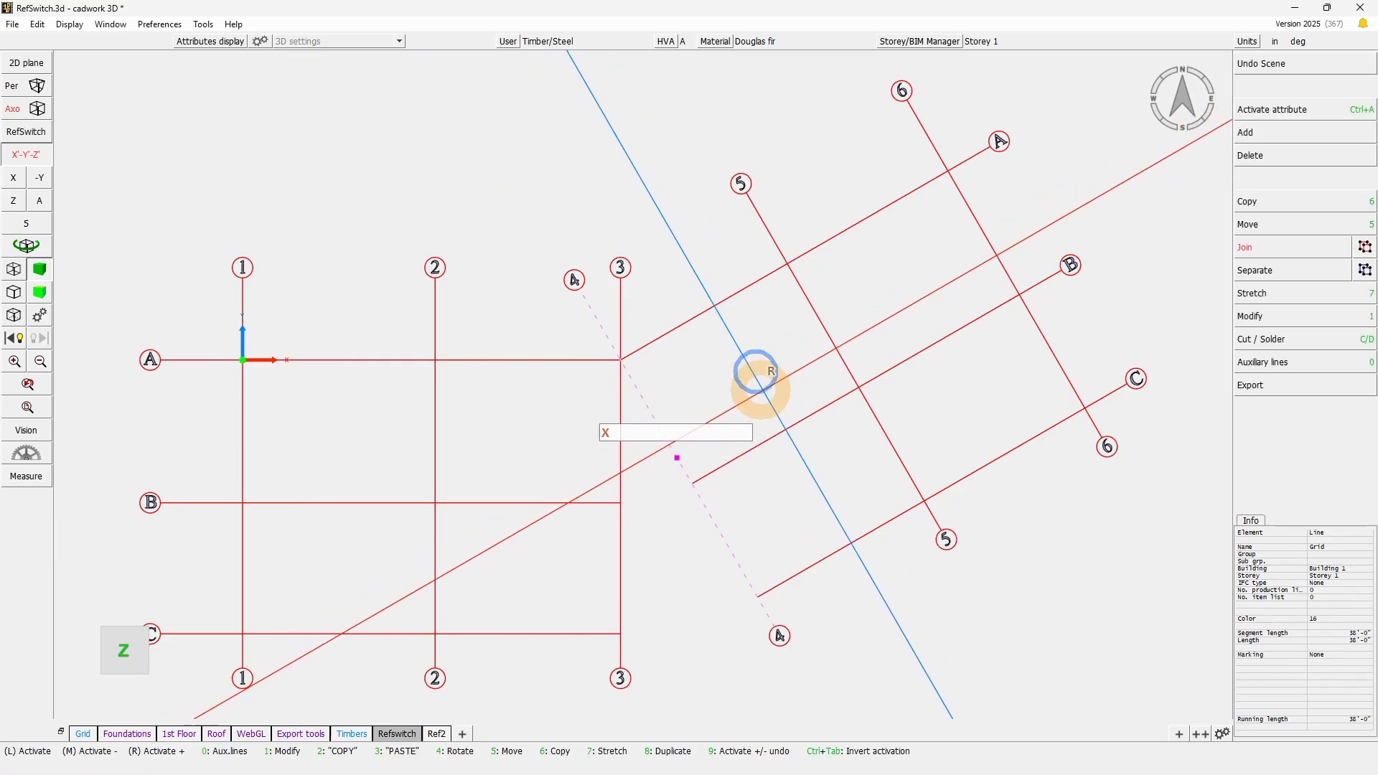
click(752, 364)
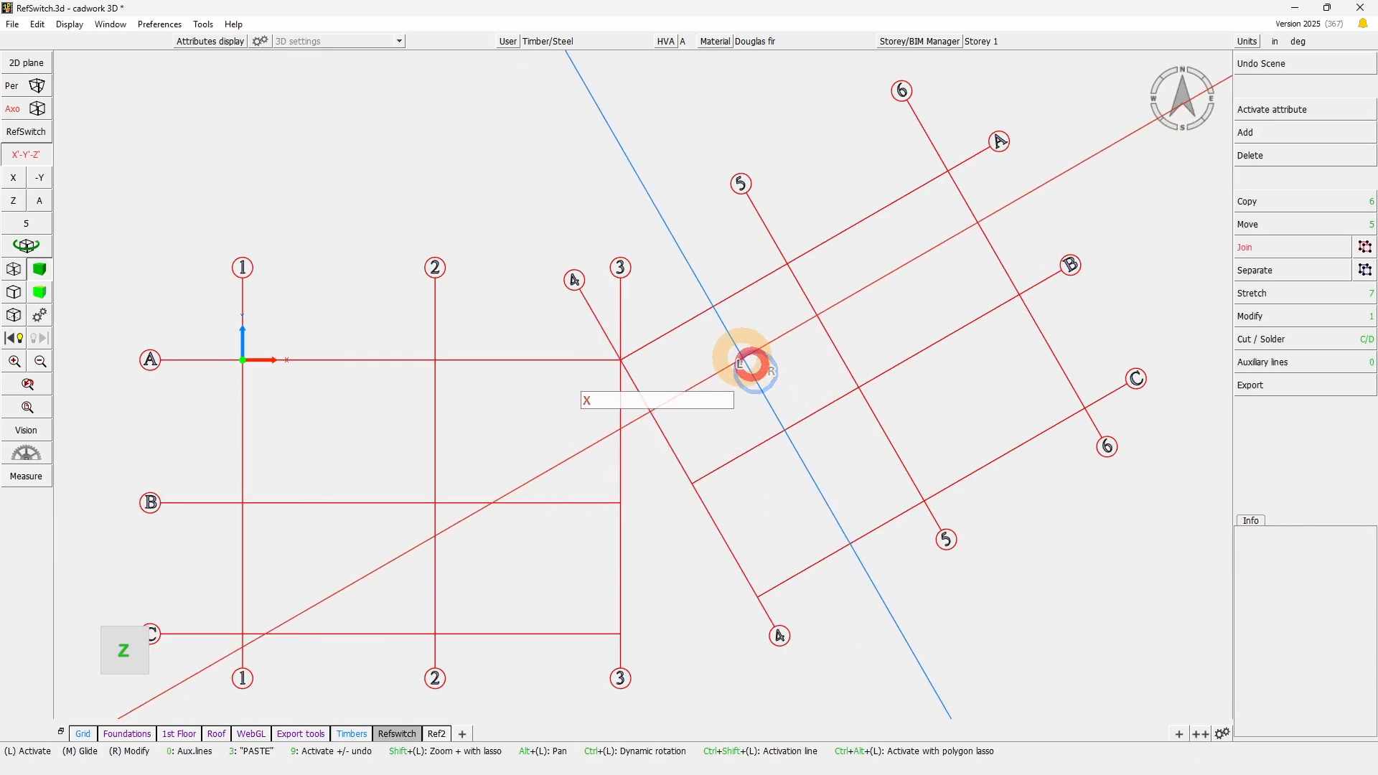
- Switch off the rotated X'-Y'-Z' cursor and display the grid in a tilted axonometric view
click(31, 156)
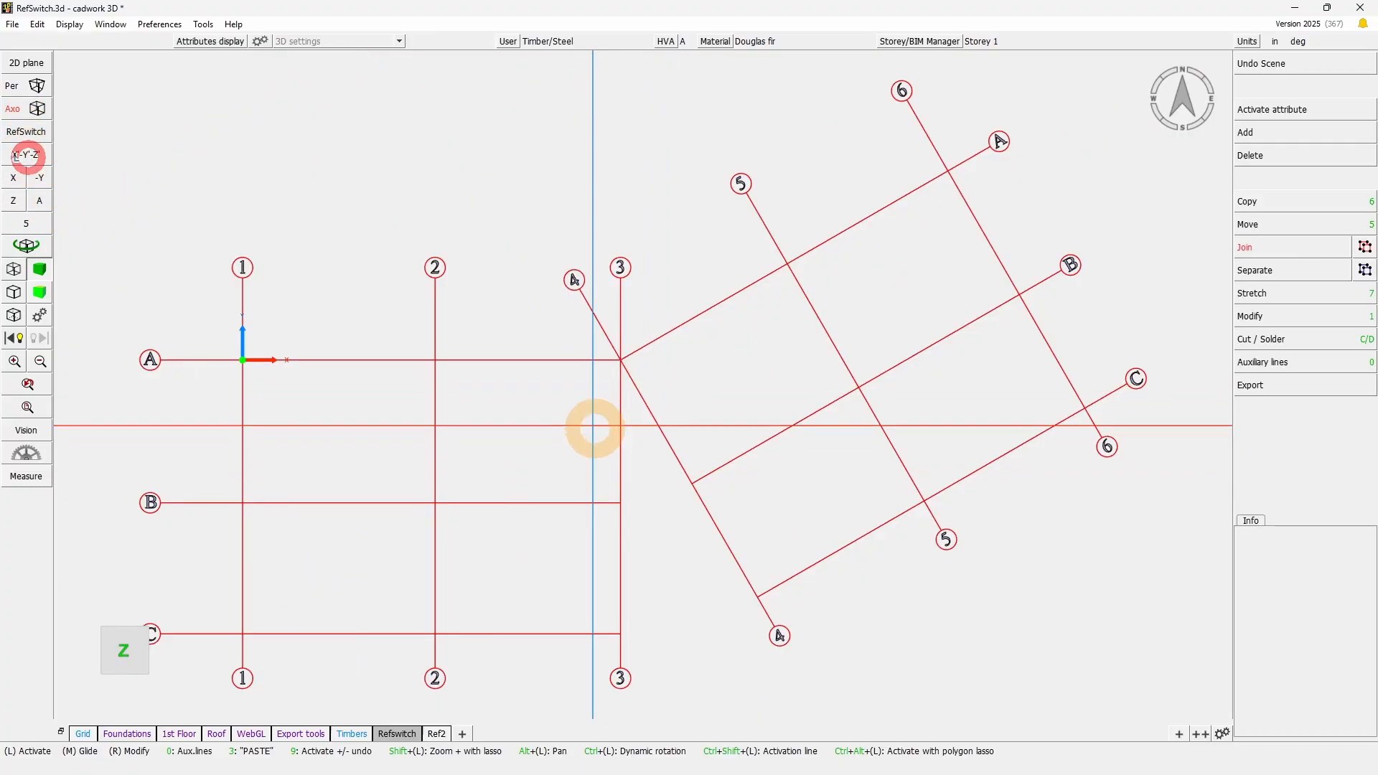
click(42, 204)
click(665, 536)
click(28, 248)
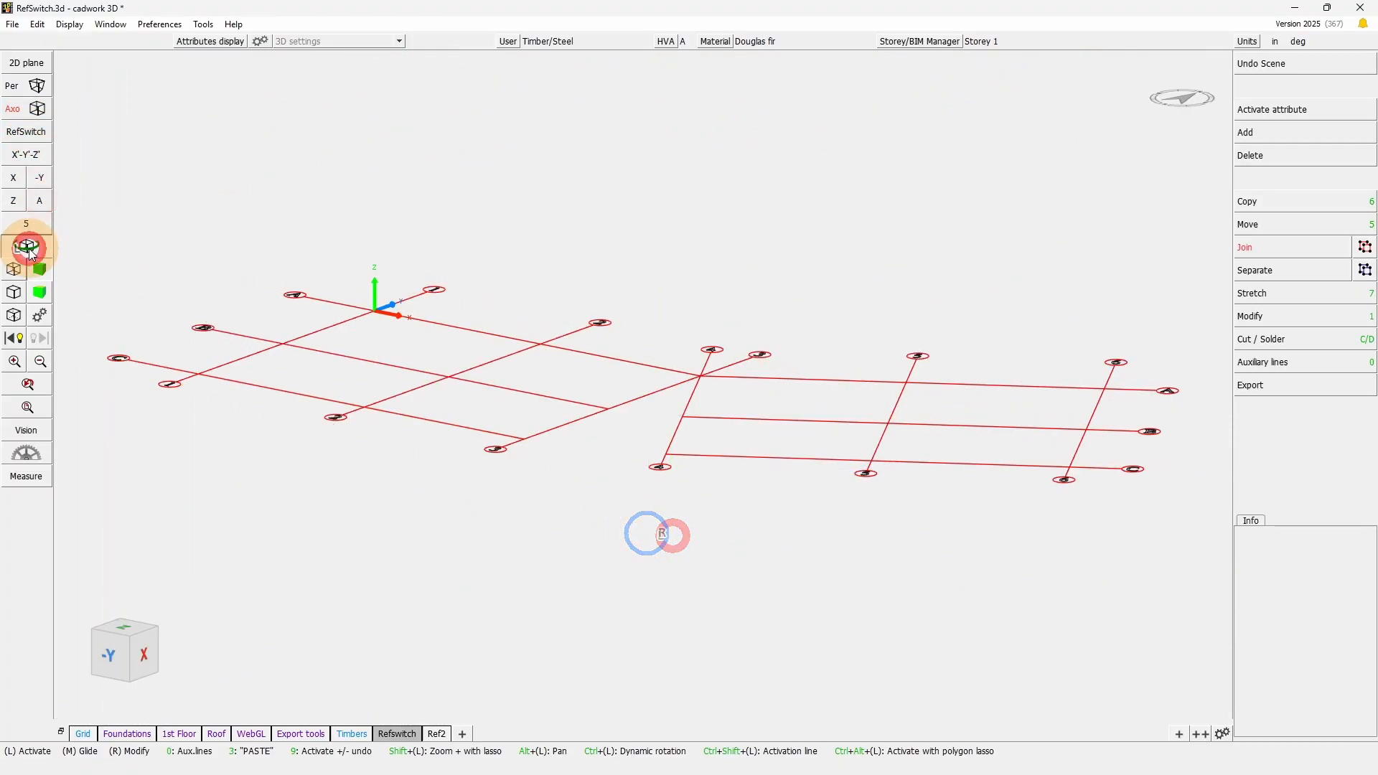
right_click(643, 384)
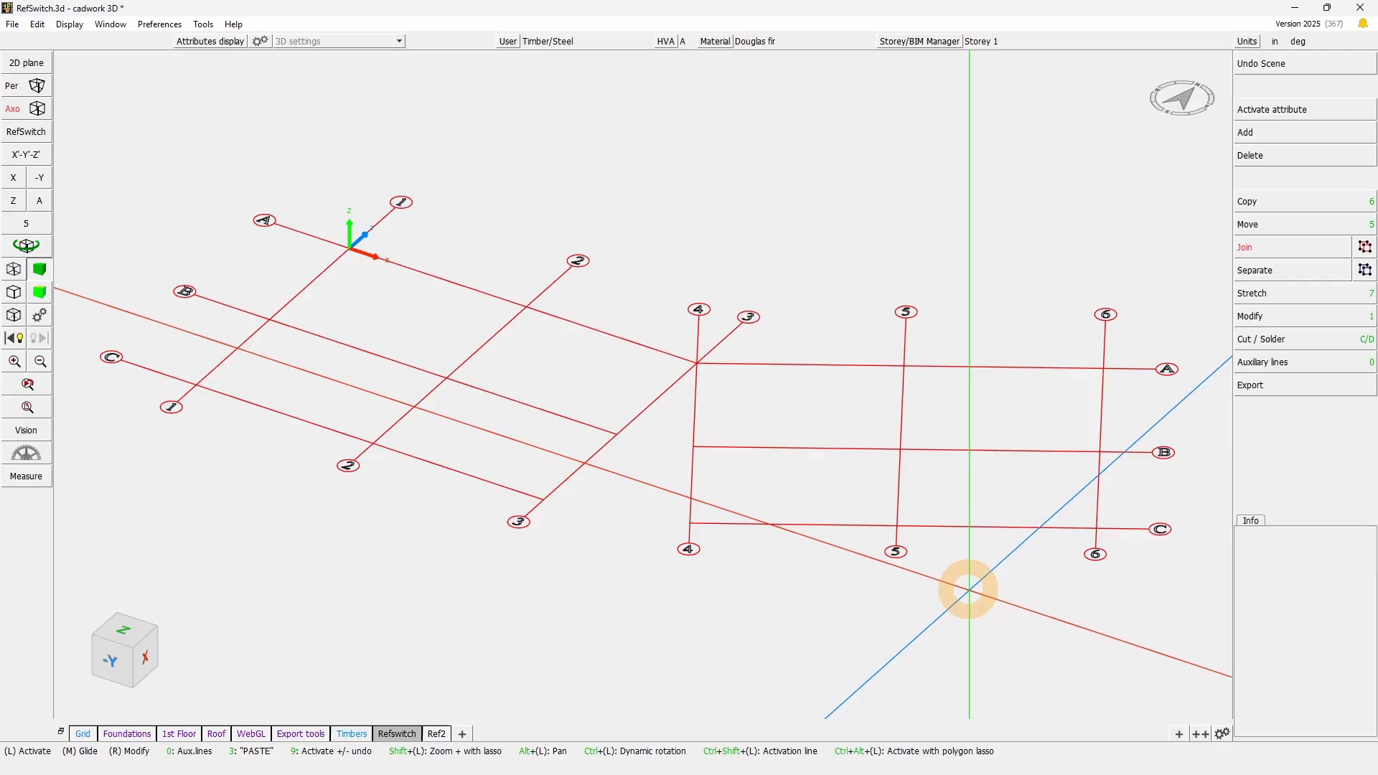
- Add the timber frame to the displayed grid in the 3D view
click(27, 246)
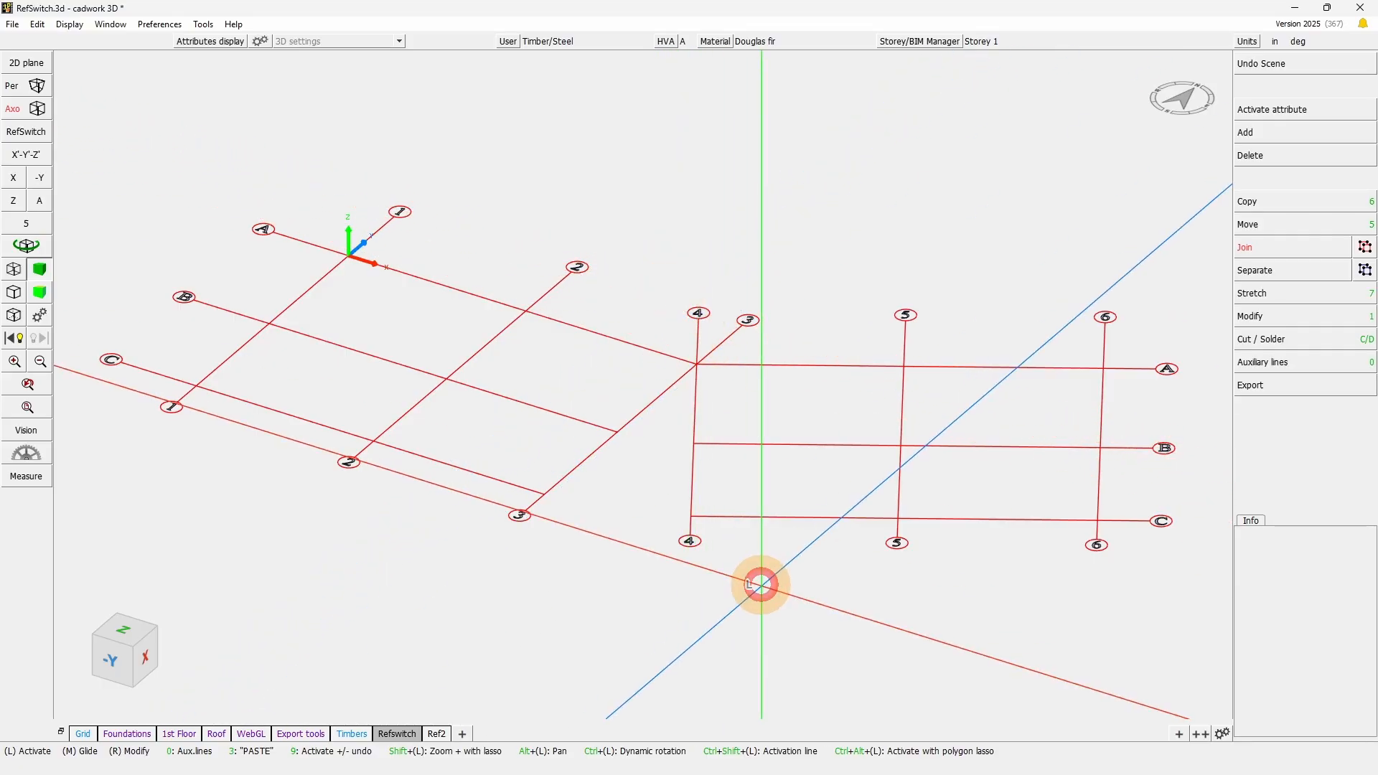
click(761, 585)
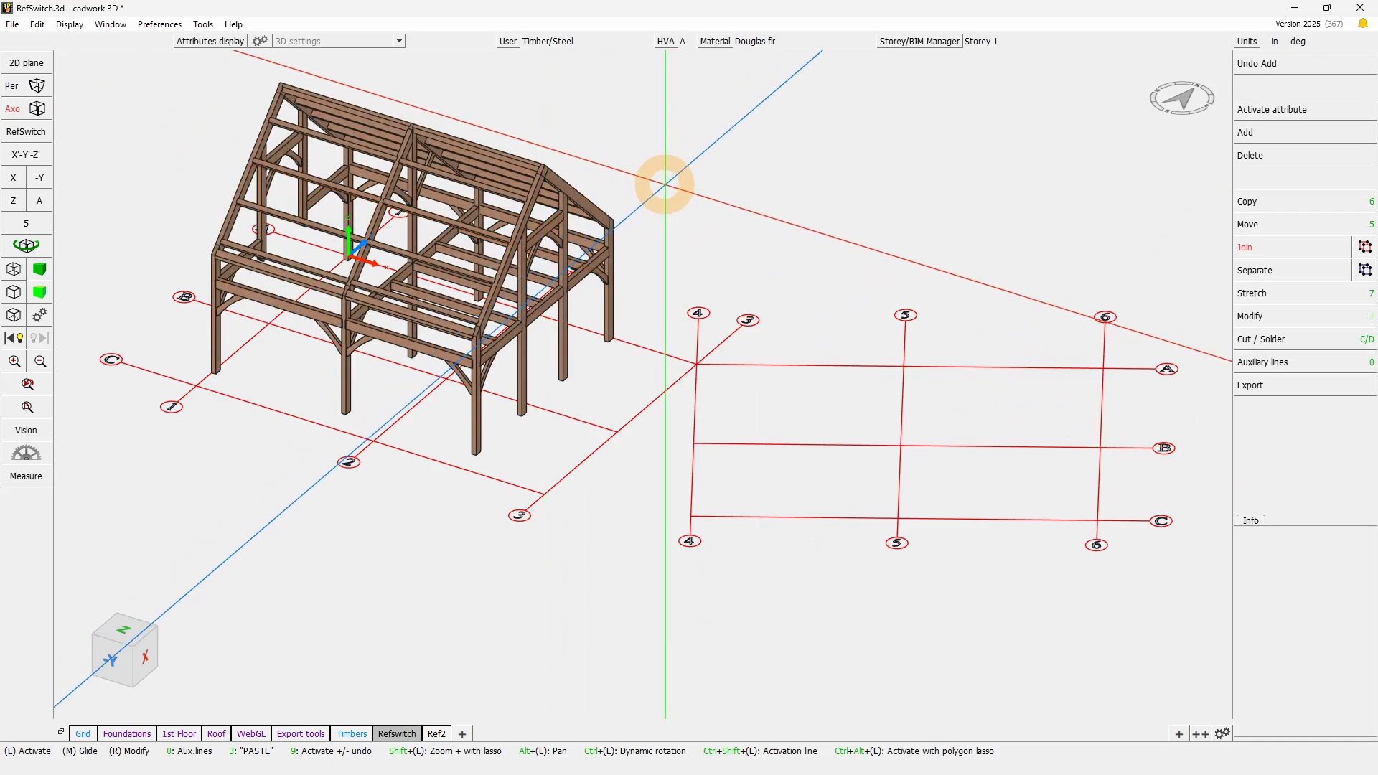
scroll(530, 288, up, 4)
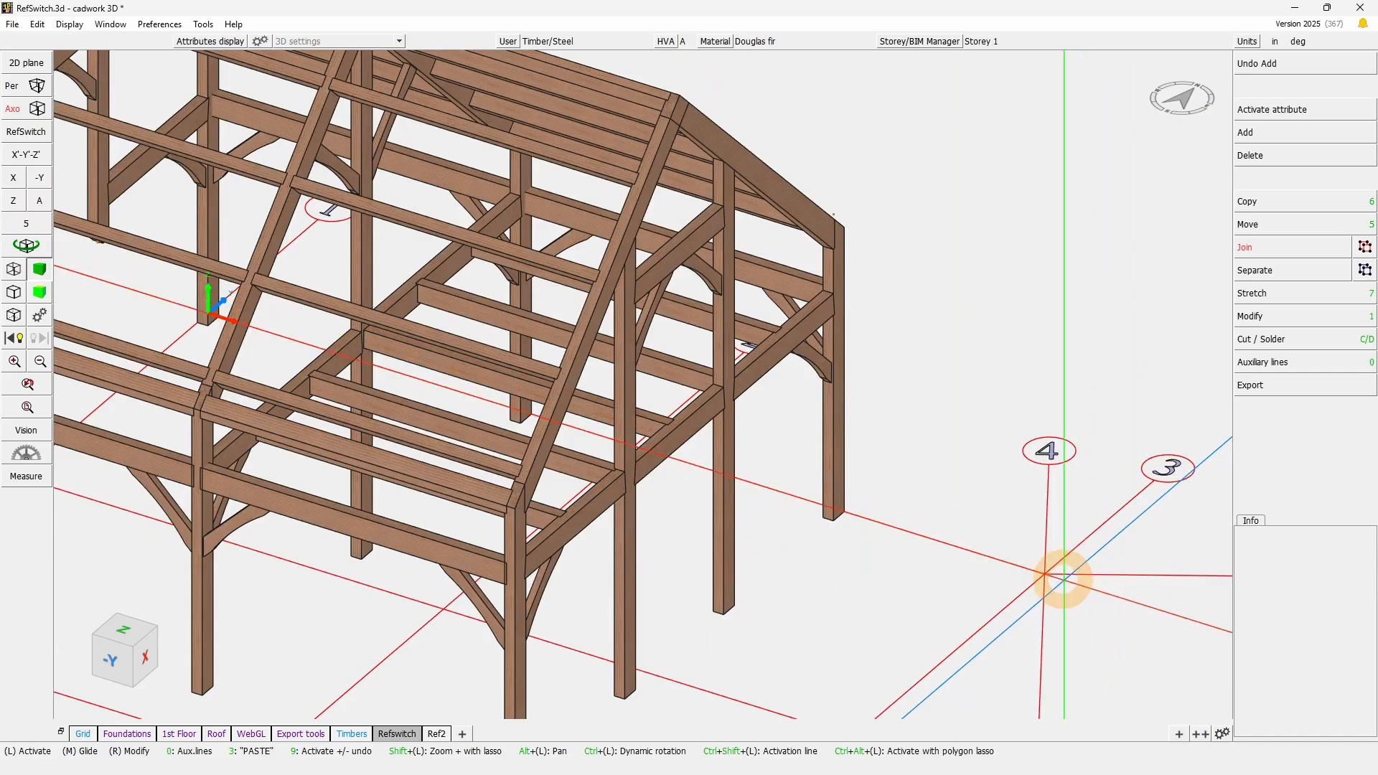
scroll(344, 244, down, 4)
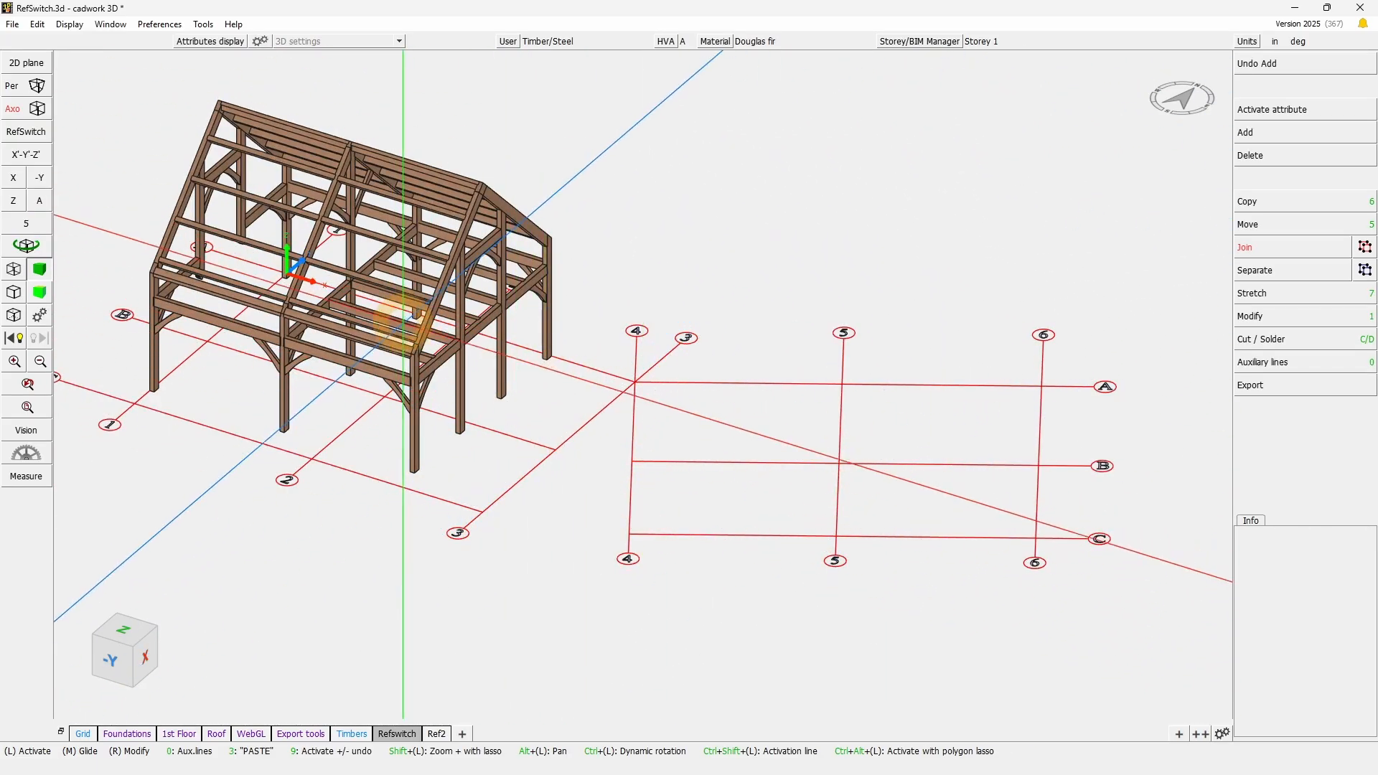
- Examine the roof slope in a 2D plane set on the middle rafter, and return to the 3D view
scroll(438, 308, up, 5)
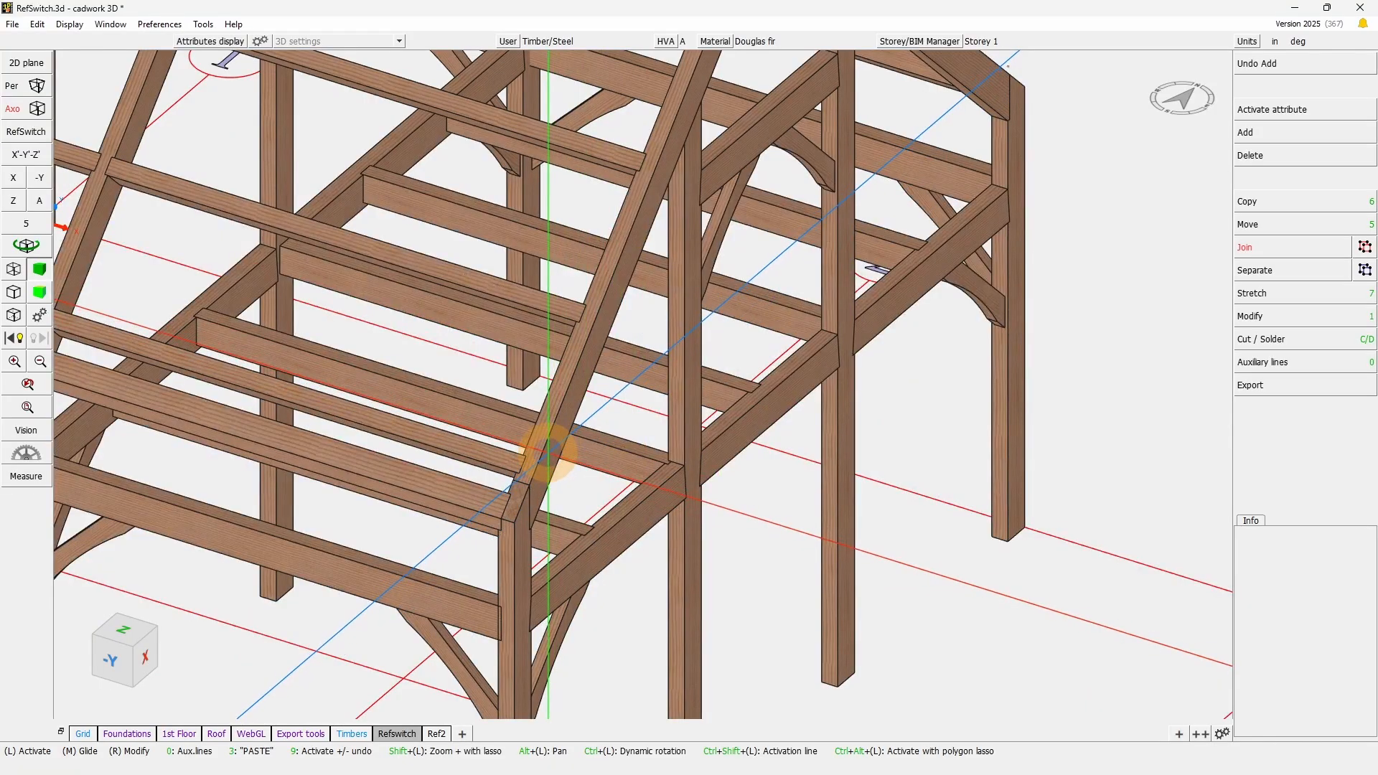
click(540, 457)
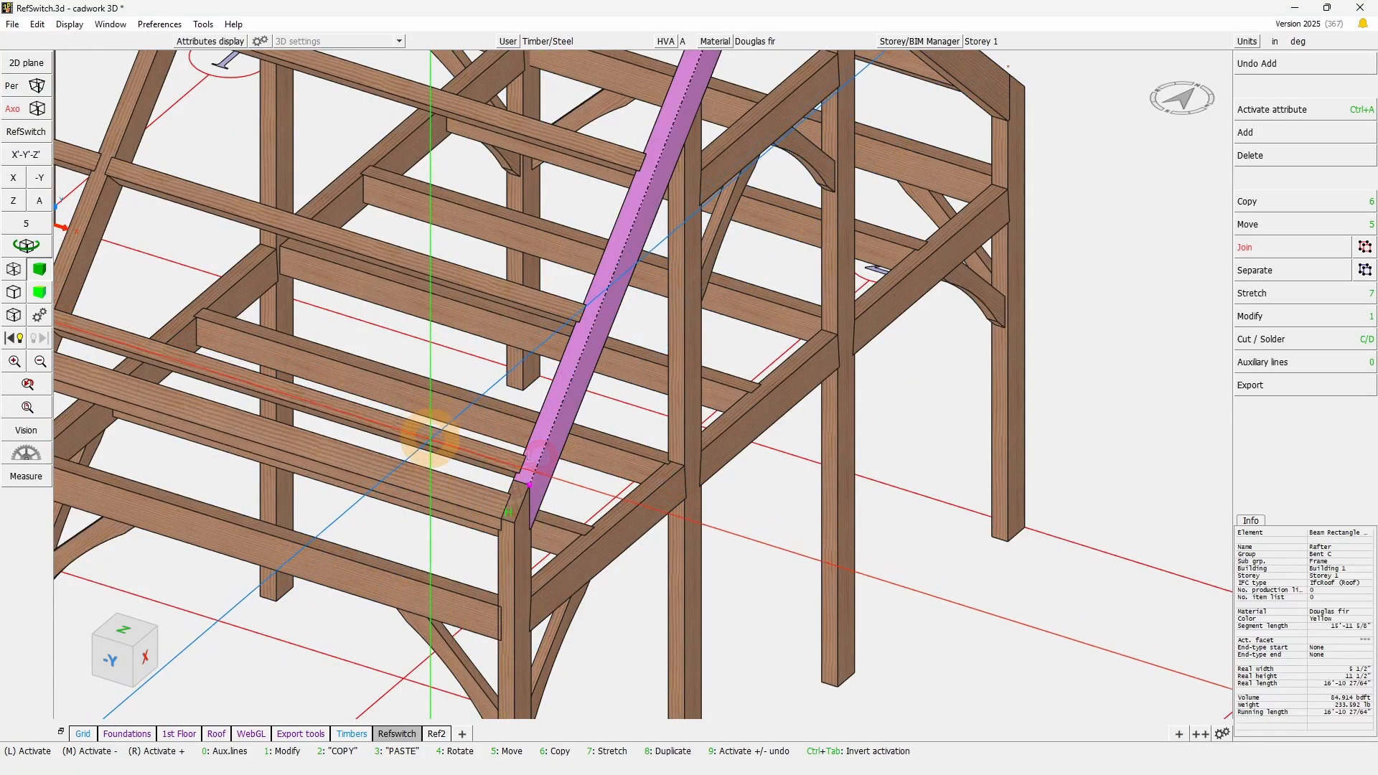
right_click(431, 435)
click(170, 266)
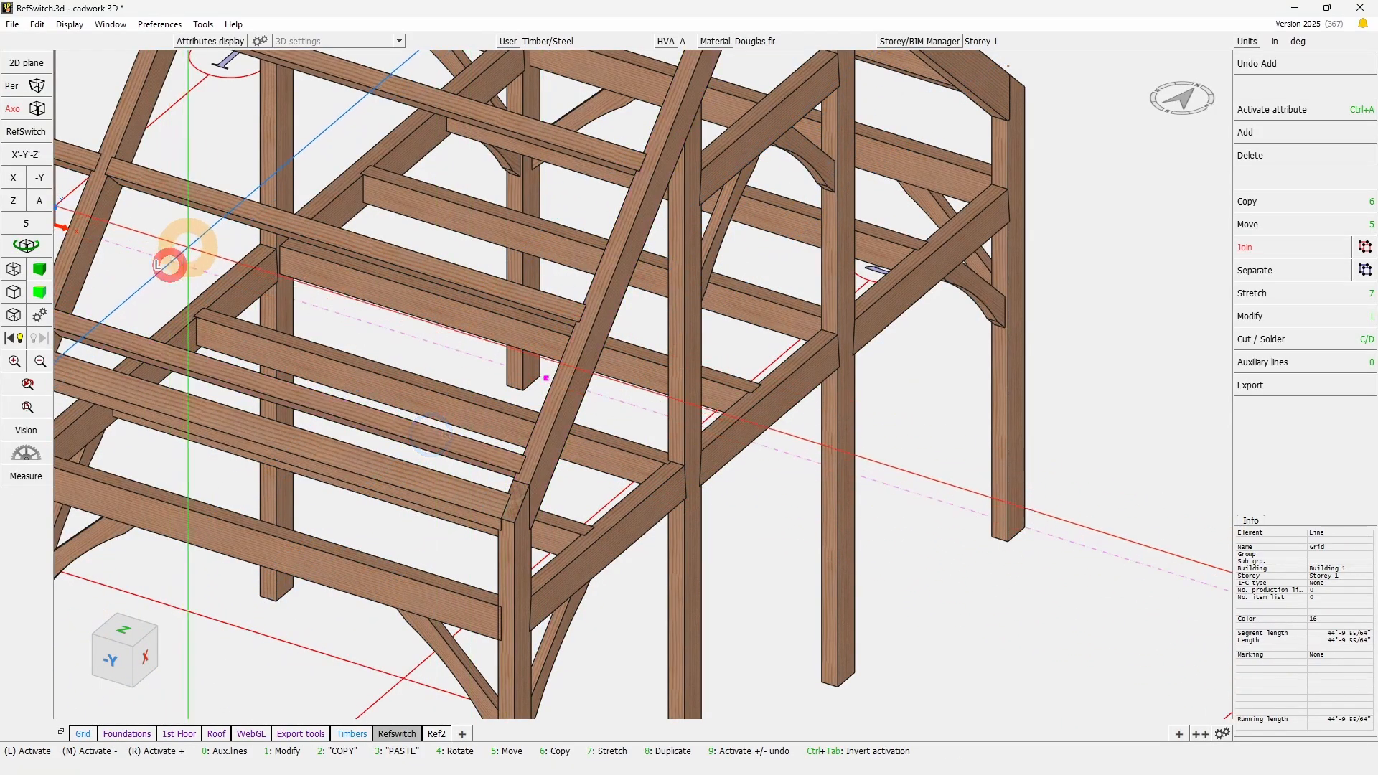
middle_click(210, 240)
middle_click(211, 240)
click(573, 392)
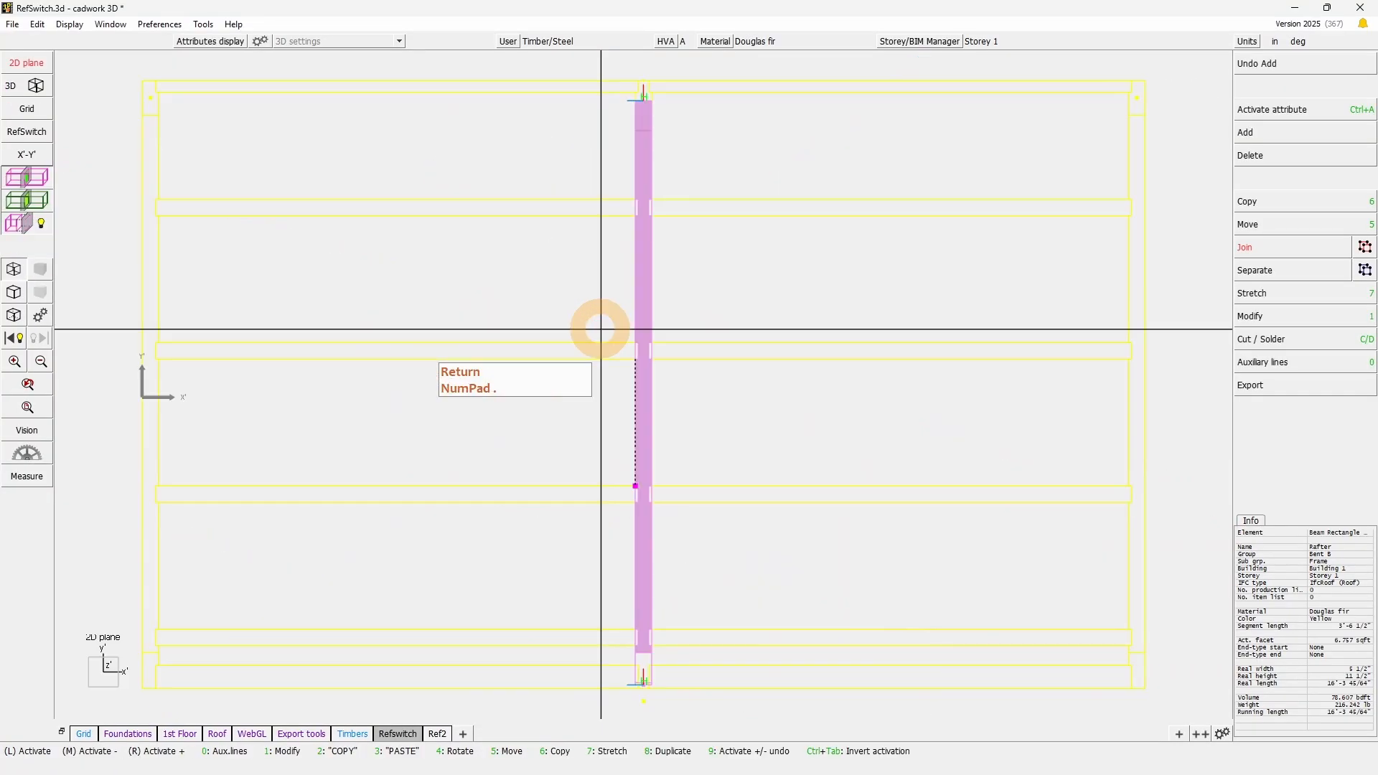
click(834, 462)
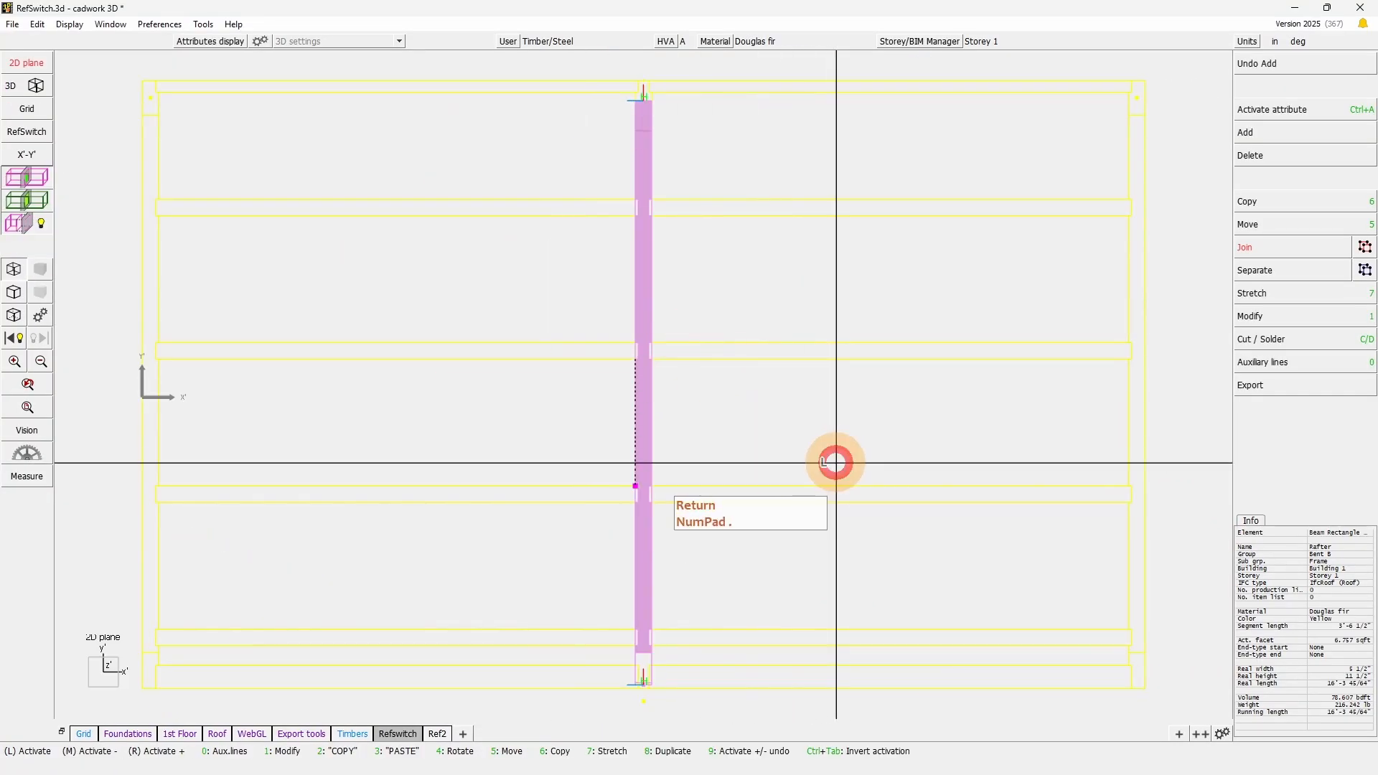
click(36, 85)
key(Return)
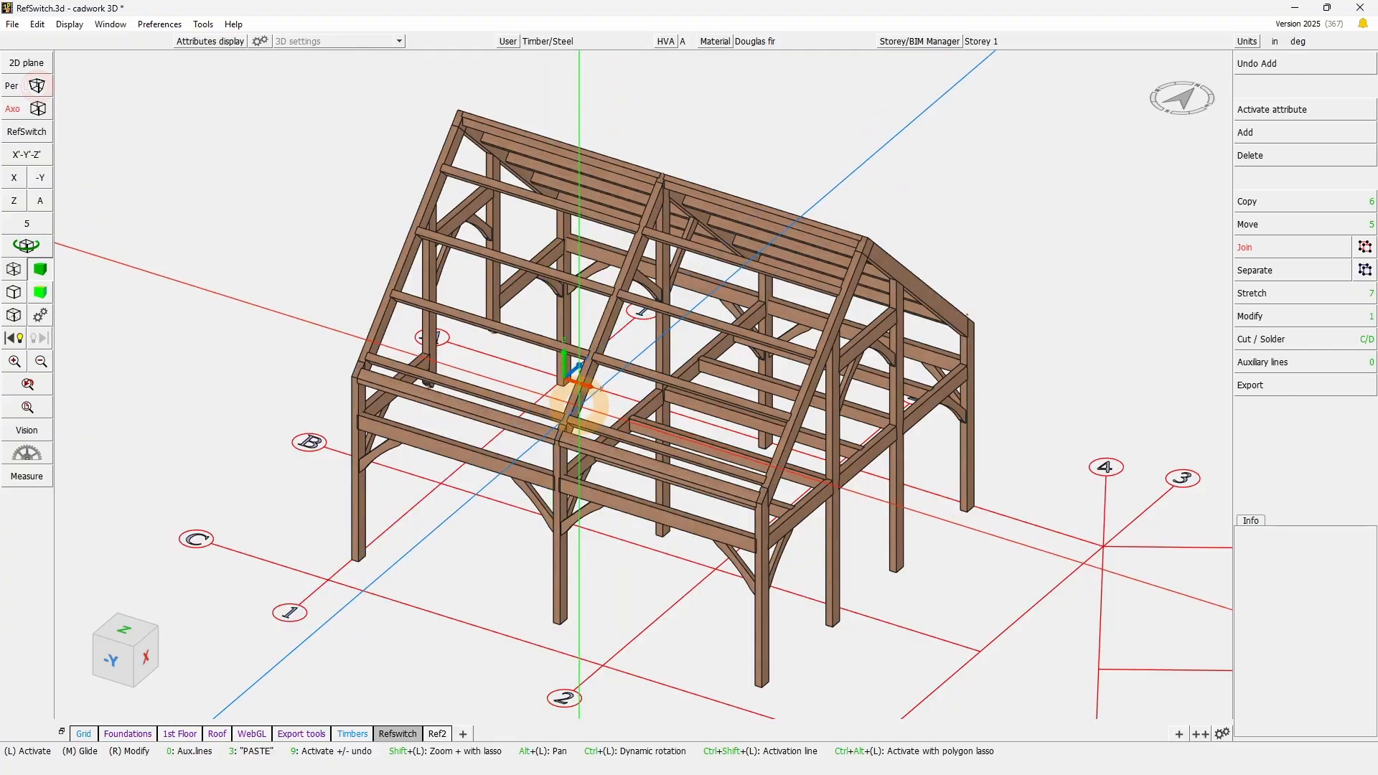
- Activate the lowest roof purlin between the middle rafter and the gable rafter near grid axis 2
click(52, 247)
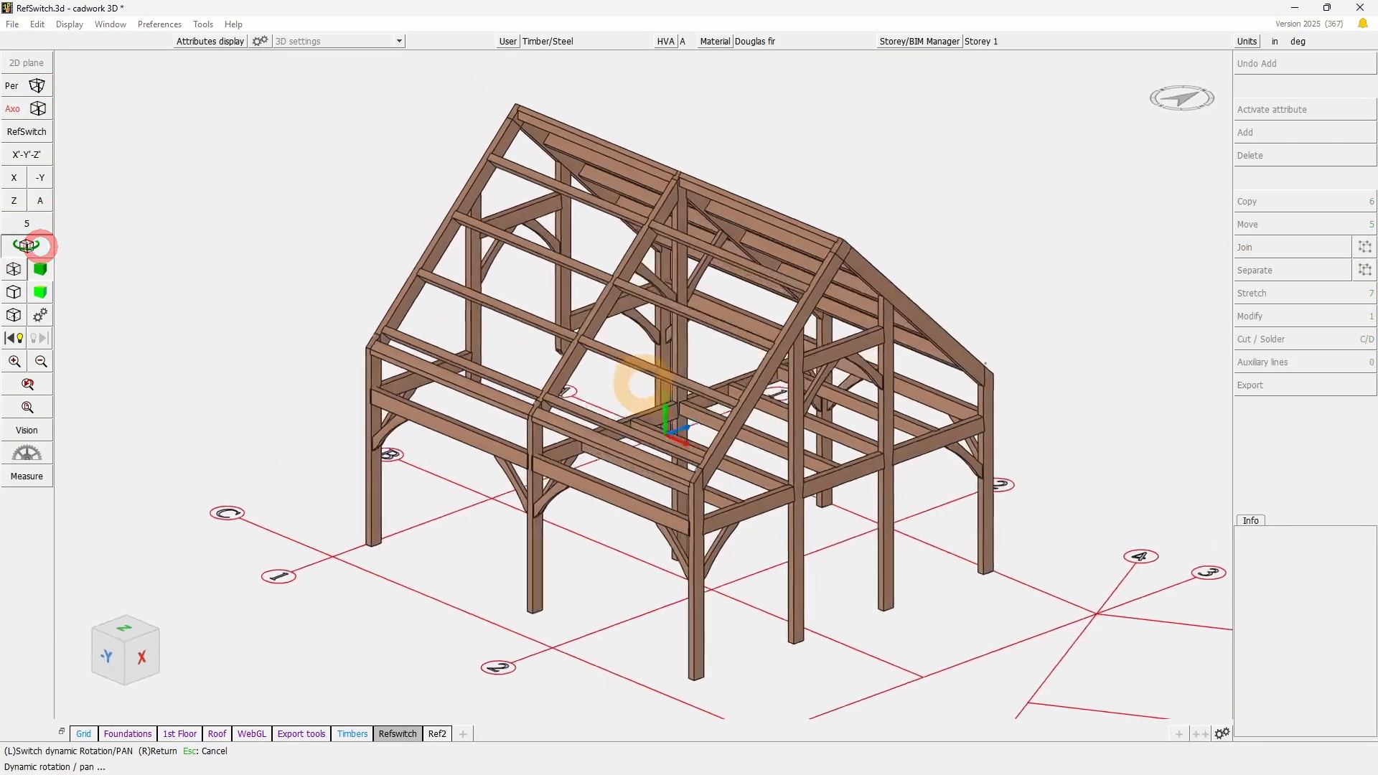
right_click(643, 385)
scroll(685, 463, up, 2)
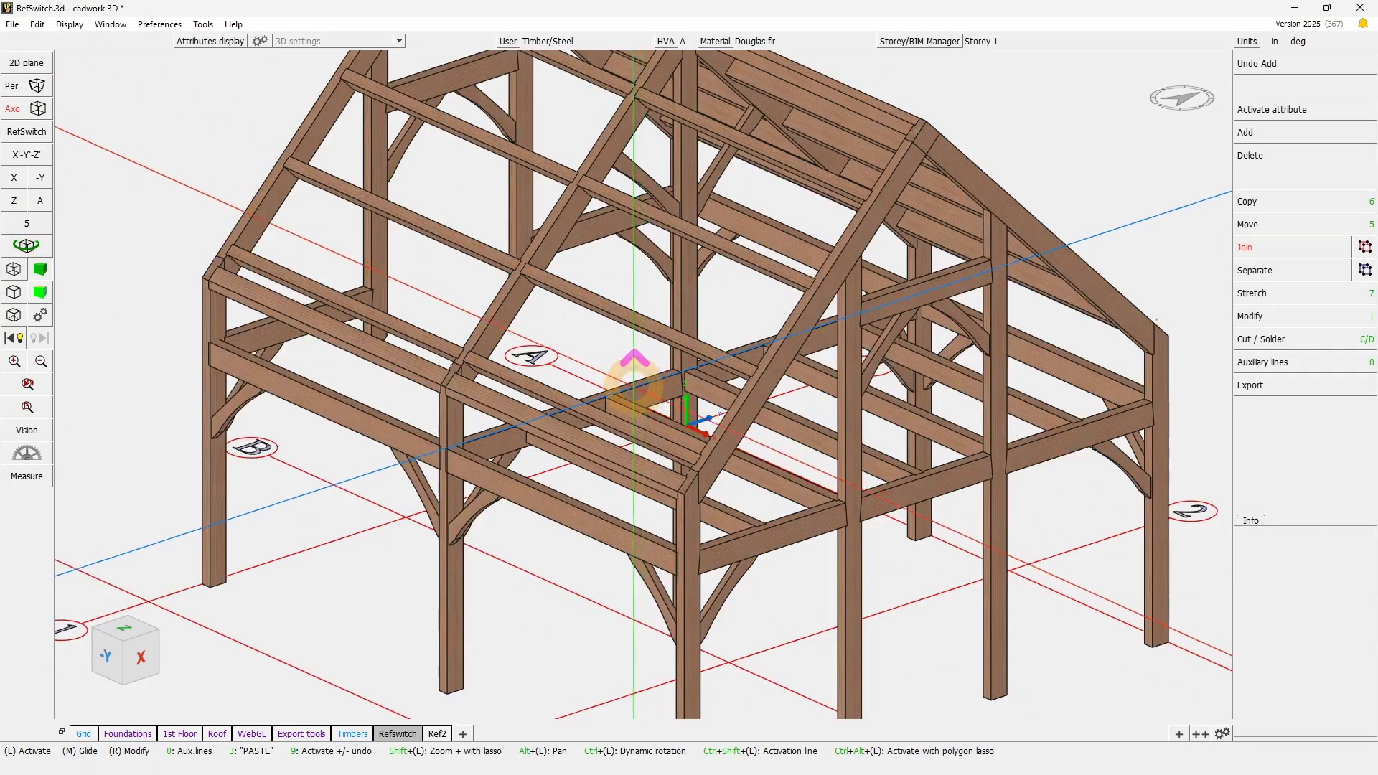
click(474, 361)
scroll(477, 361, up, 3)
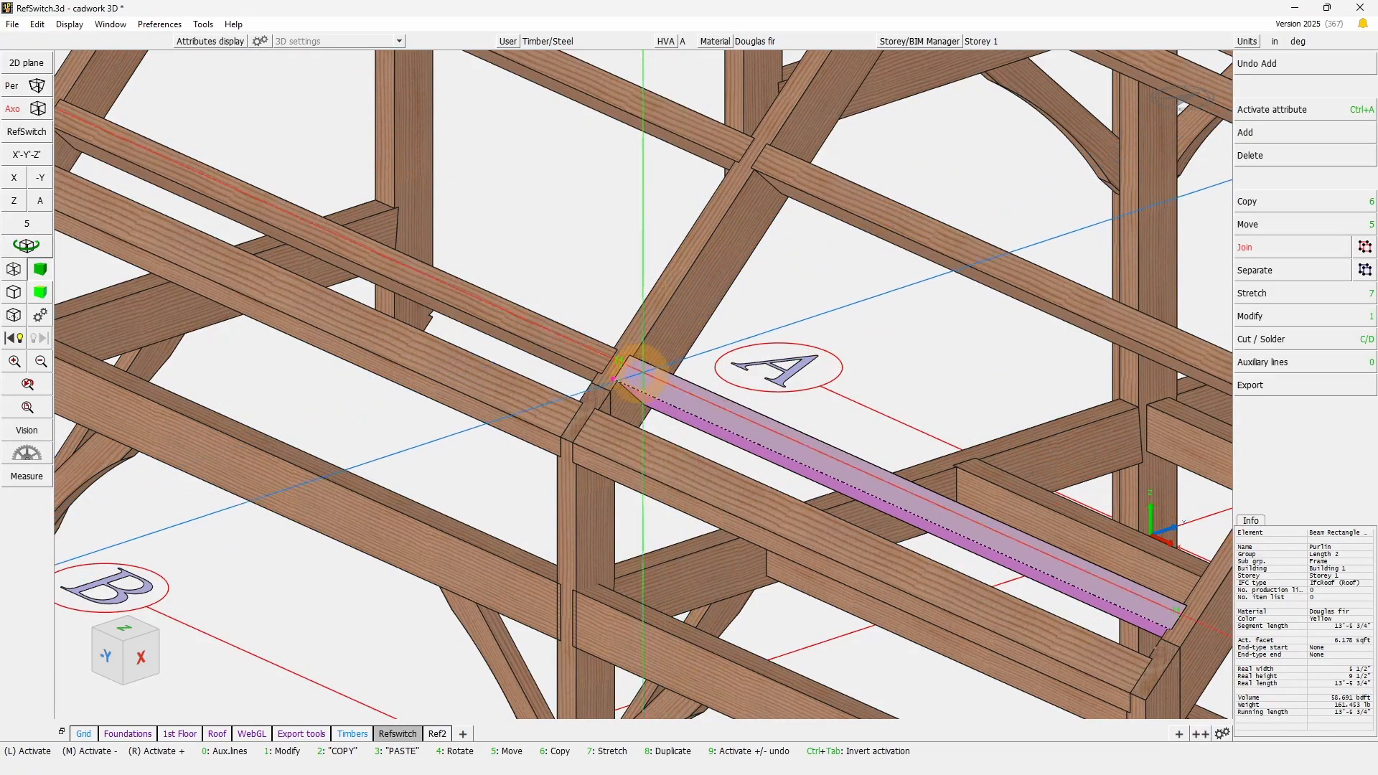
scroll(646, 385, down, 3)
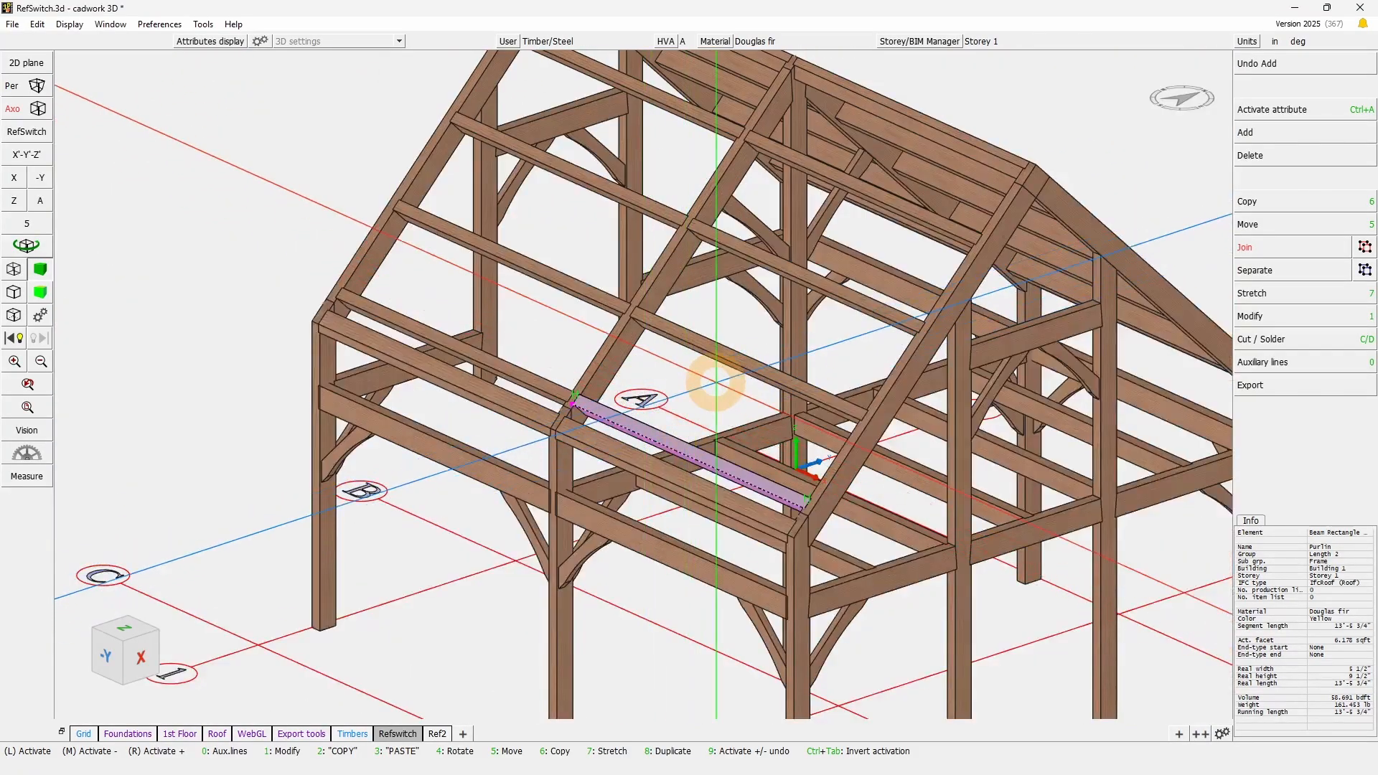
- Define a RefSwitch rotation in the roof plane, with X' up the rafter slope and Y' along the lowest purlin's lower edge
right_click(38, 136)
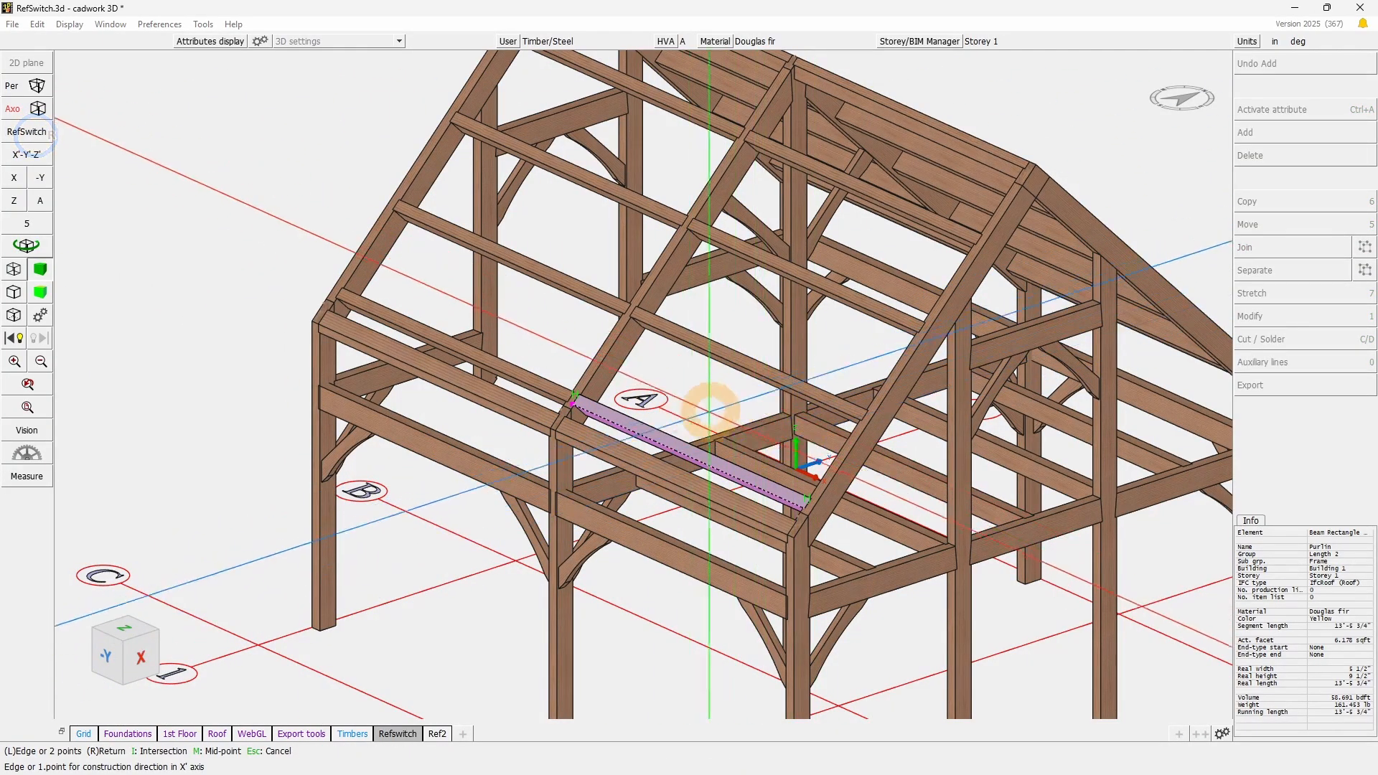
scroll(657, 380, up, 5)
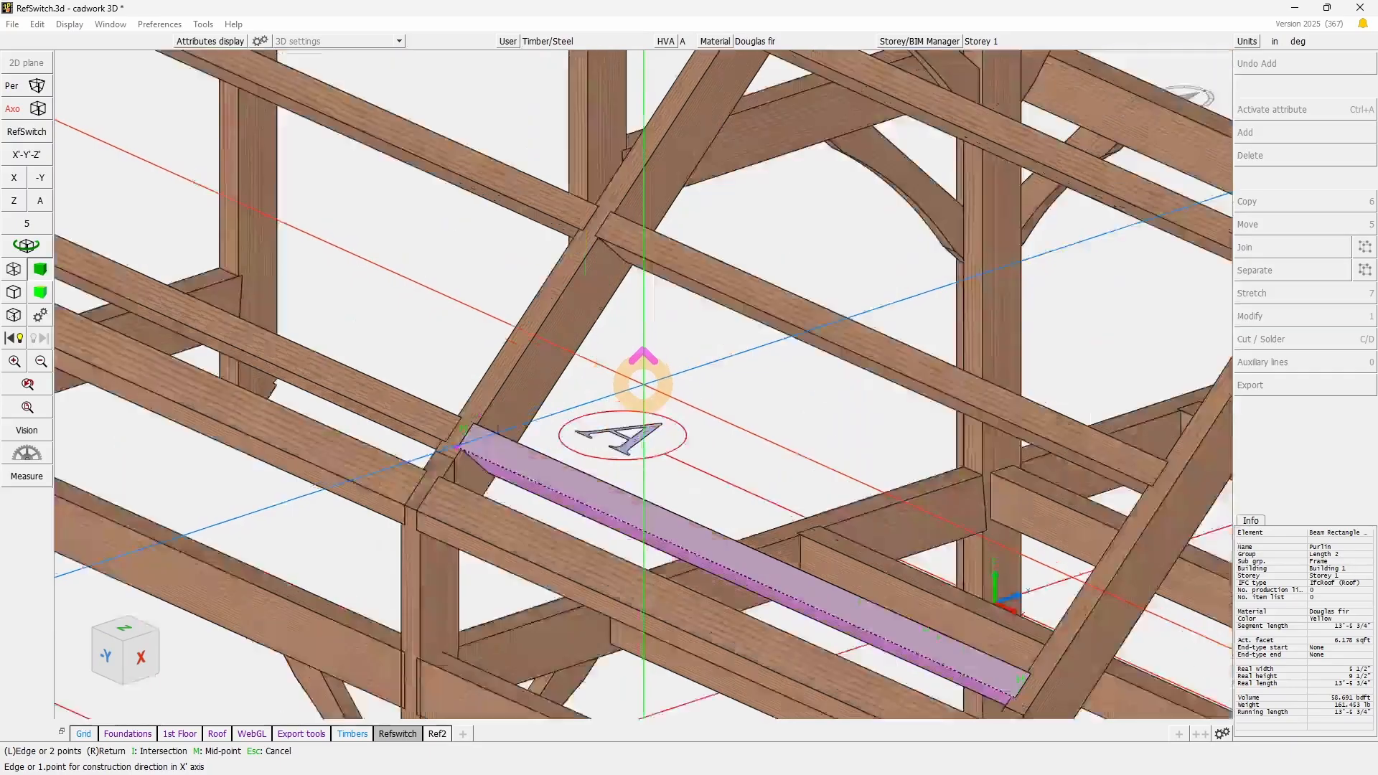
scroll(600, 359, up, 6)
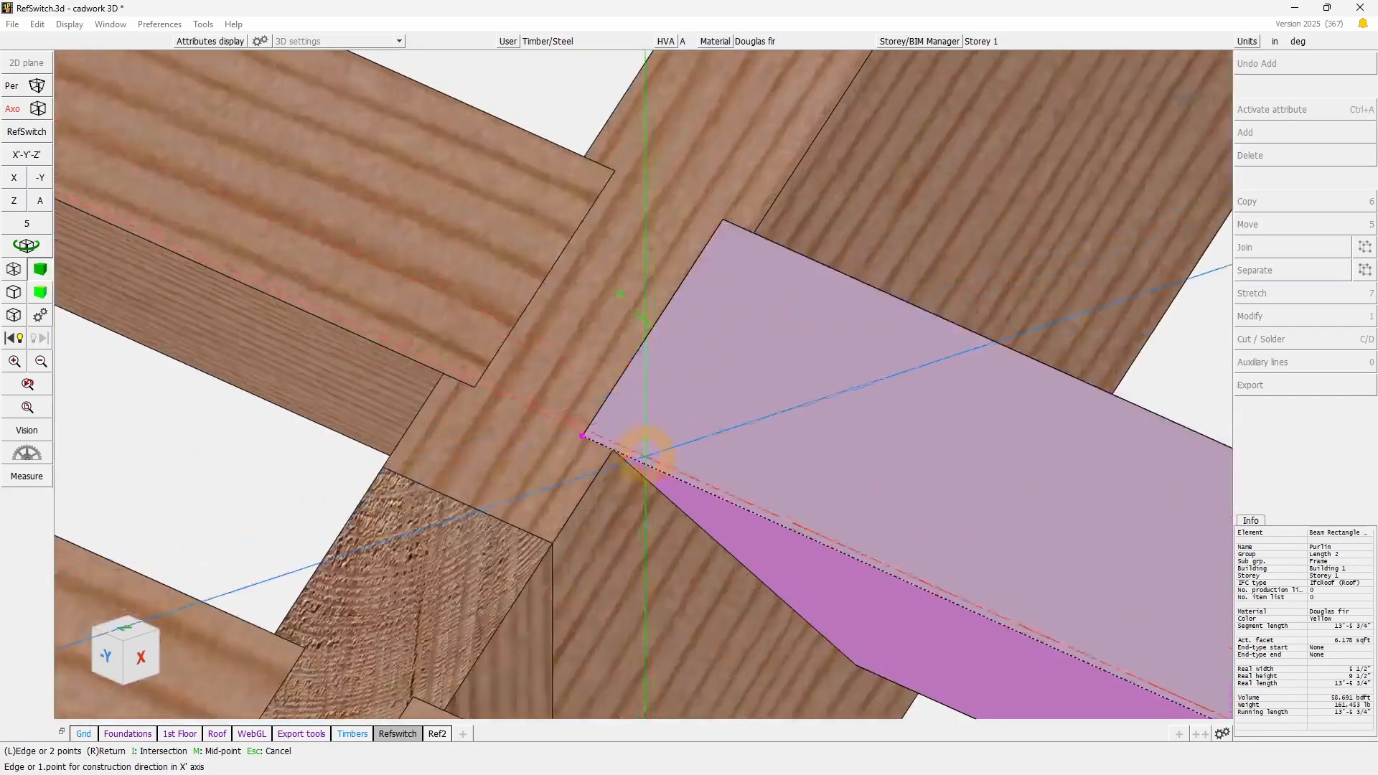
click(612, 451)
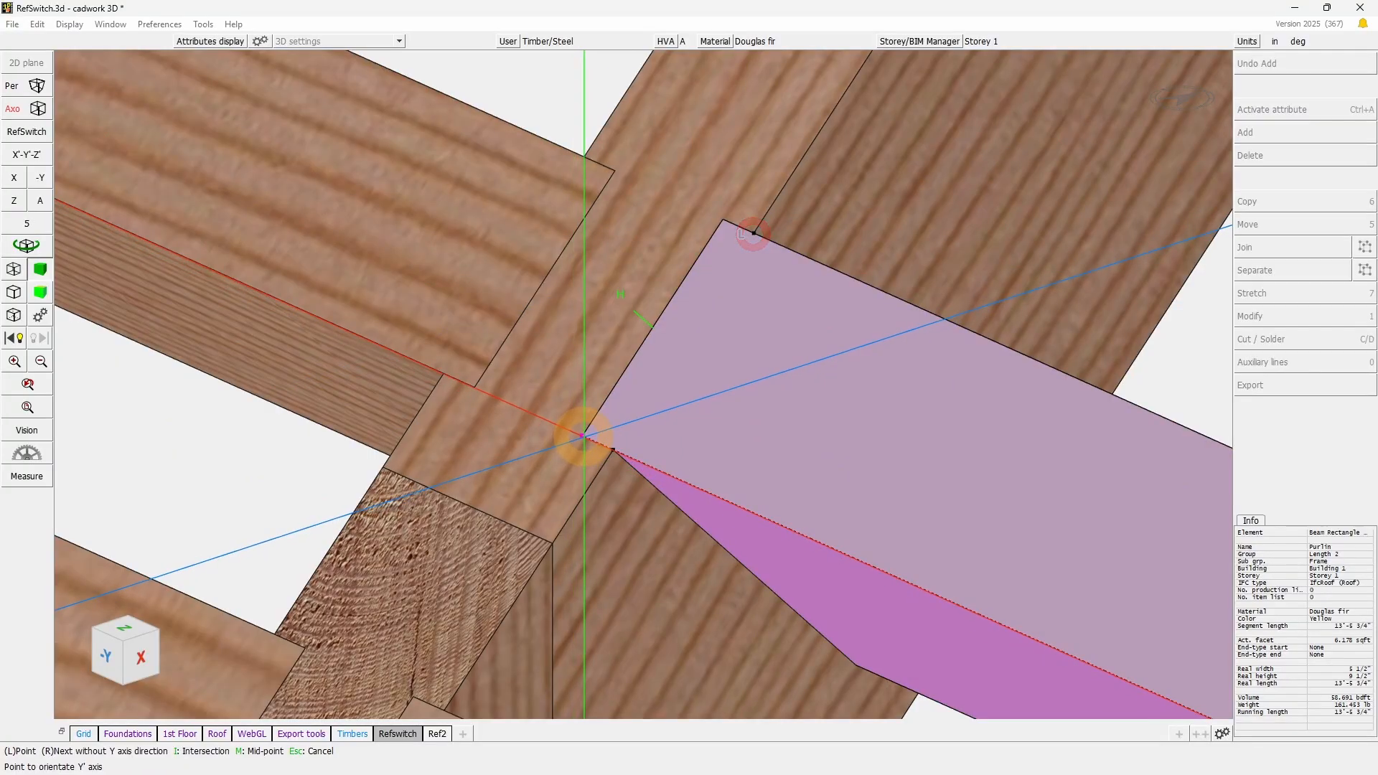
click(583, 436)
click(876, 540)
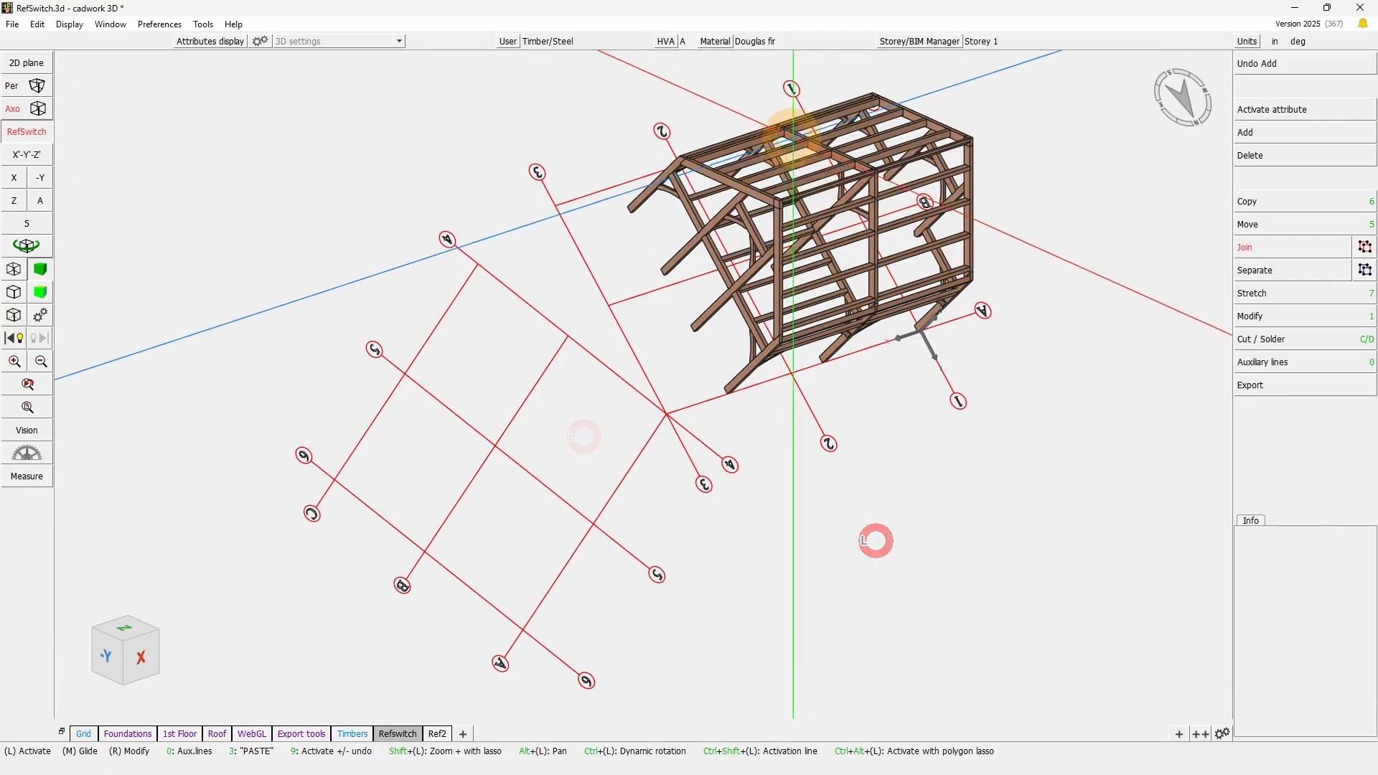
- Try to copy the lowest purlin along the X direction of the model rotated to the roof plane
scroll(791, 137, up, 5)
click(548, 332)
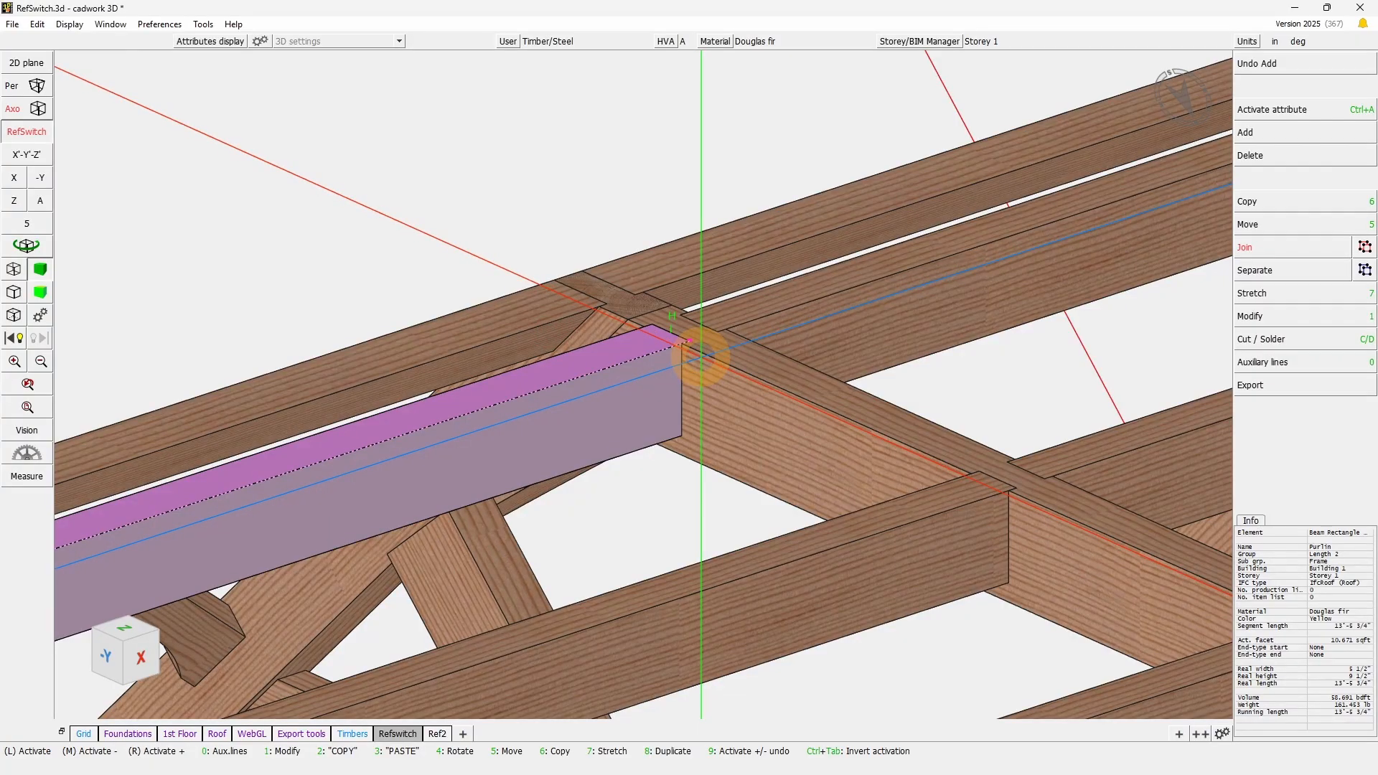
scroll(647, 384, down, 4)
scroll(644, 381, up, 4)
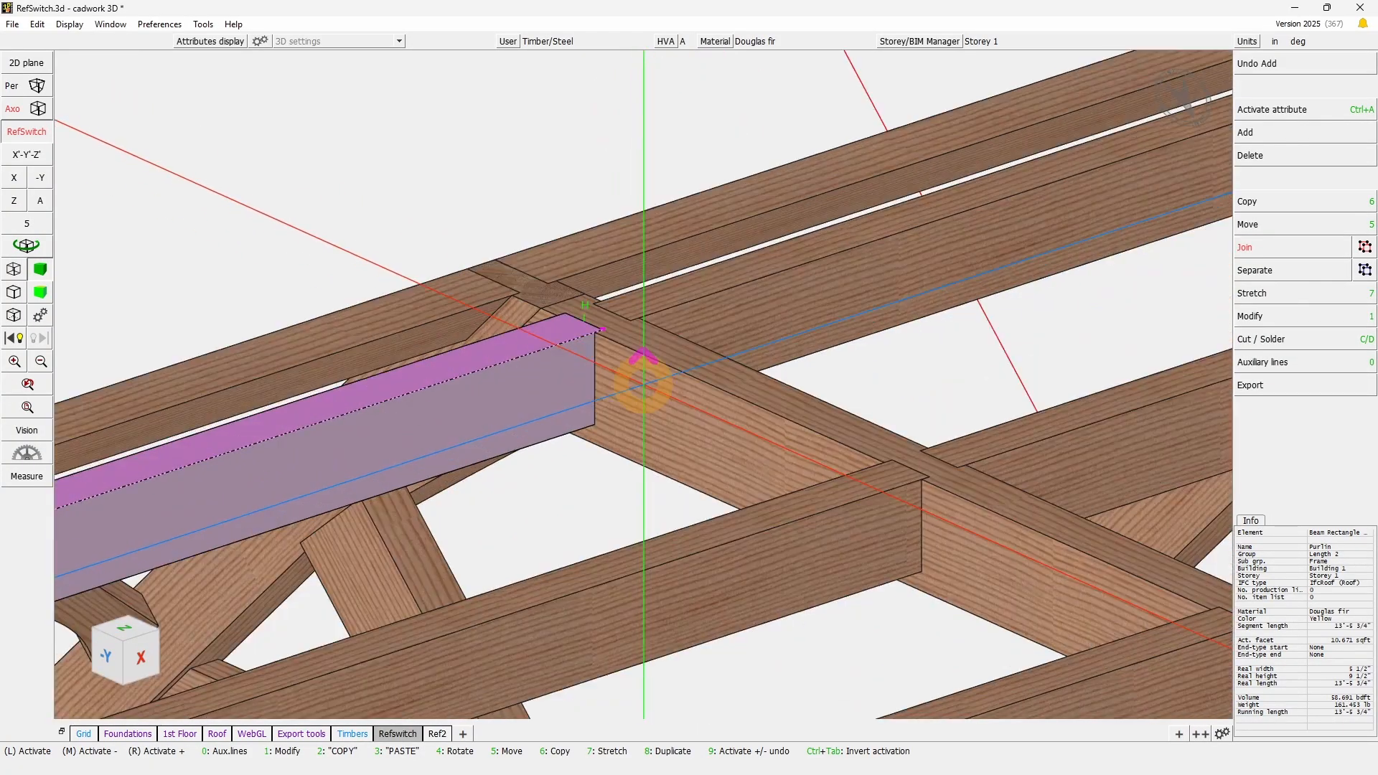
key(KP_6)
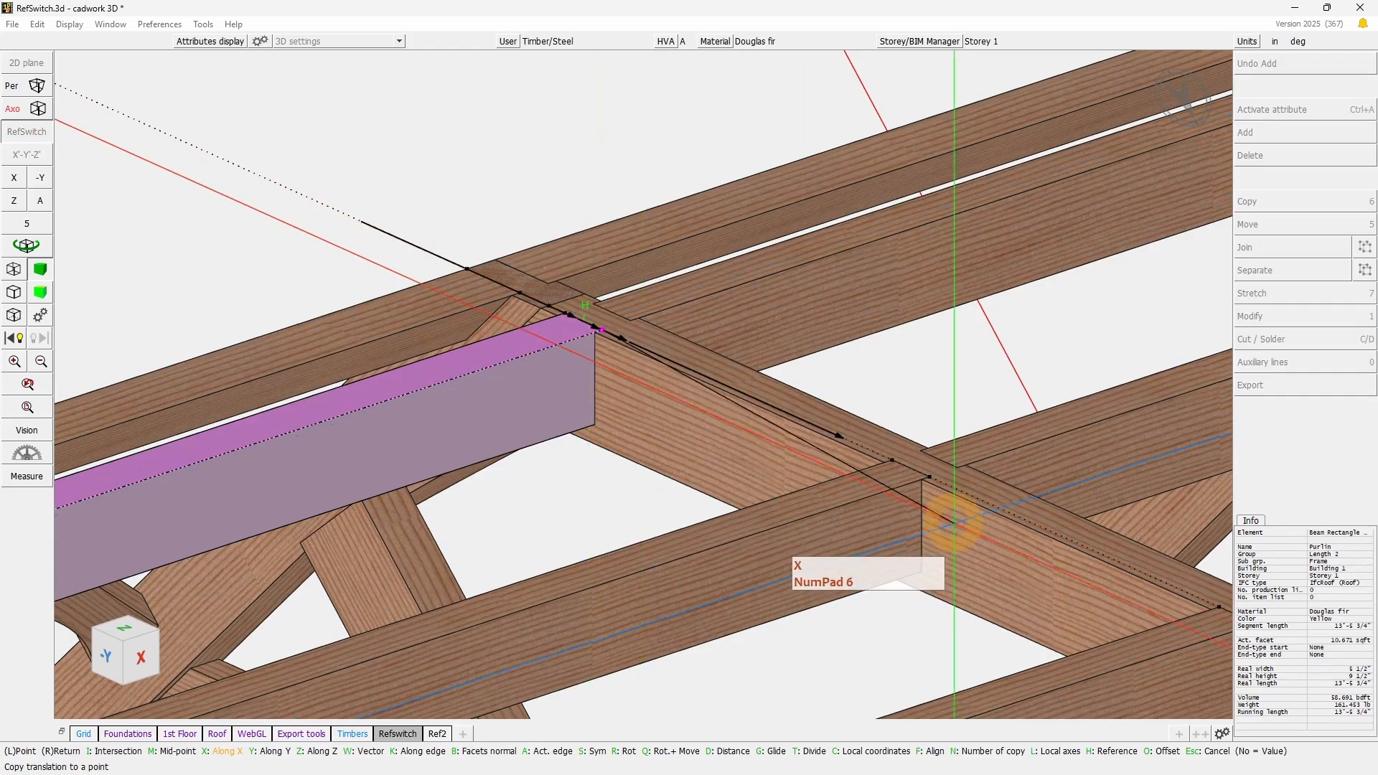
right_click(948, 524)
scroll(538, 423, down, 4)
- Isolate the lowest purlin and enclose it with lasso windows to examine how it lines up in the rotated model
click(467, 437)
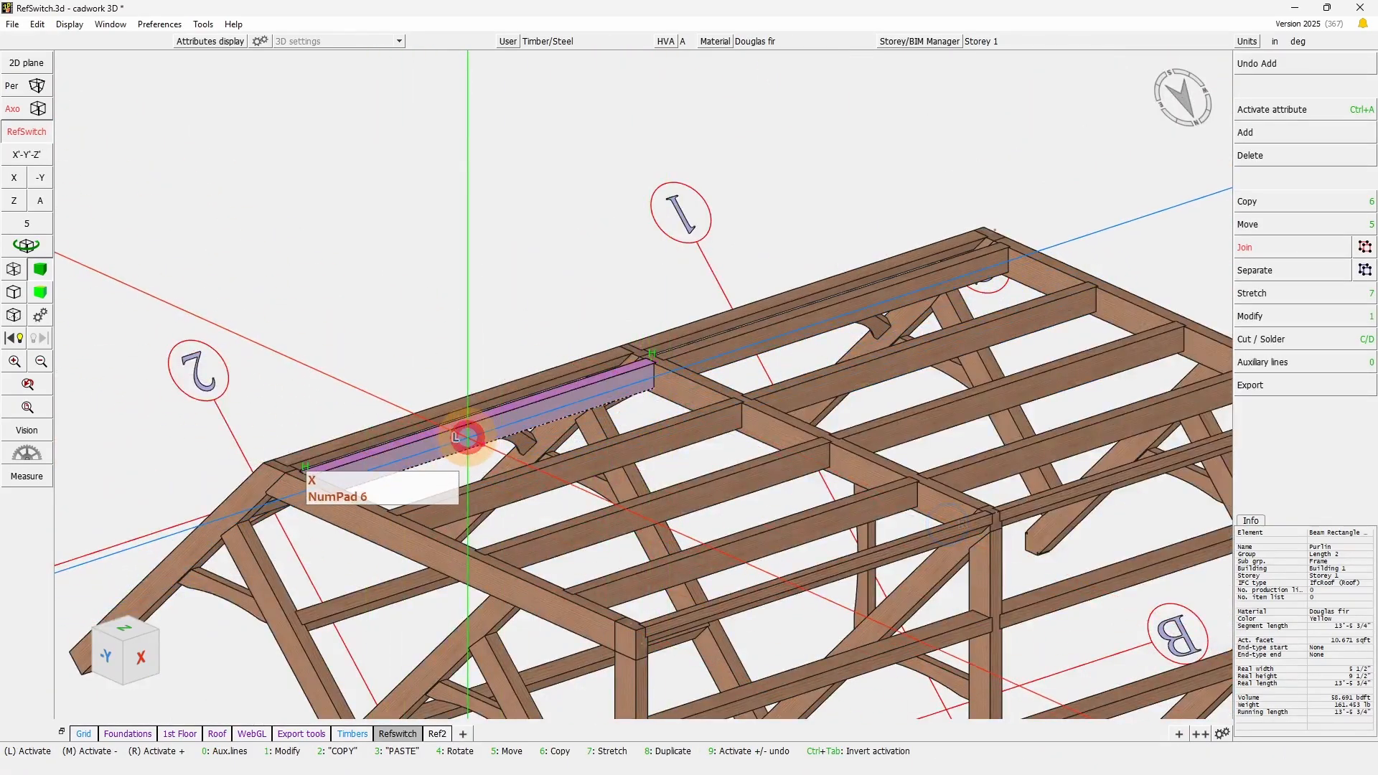
key(KP_Divide)
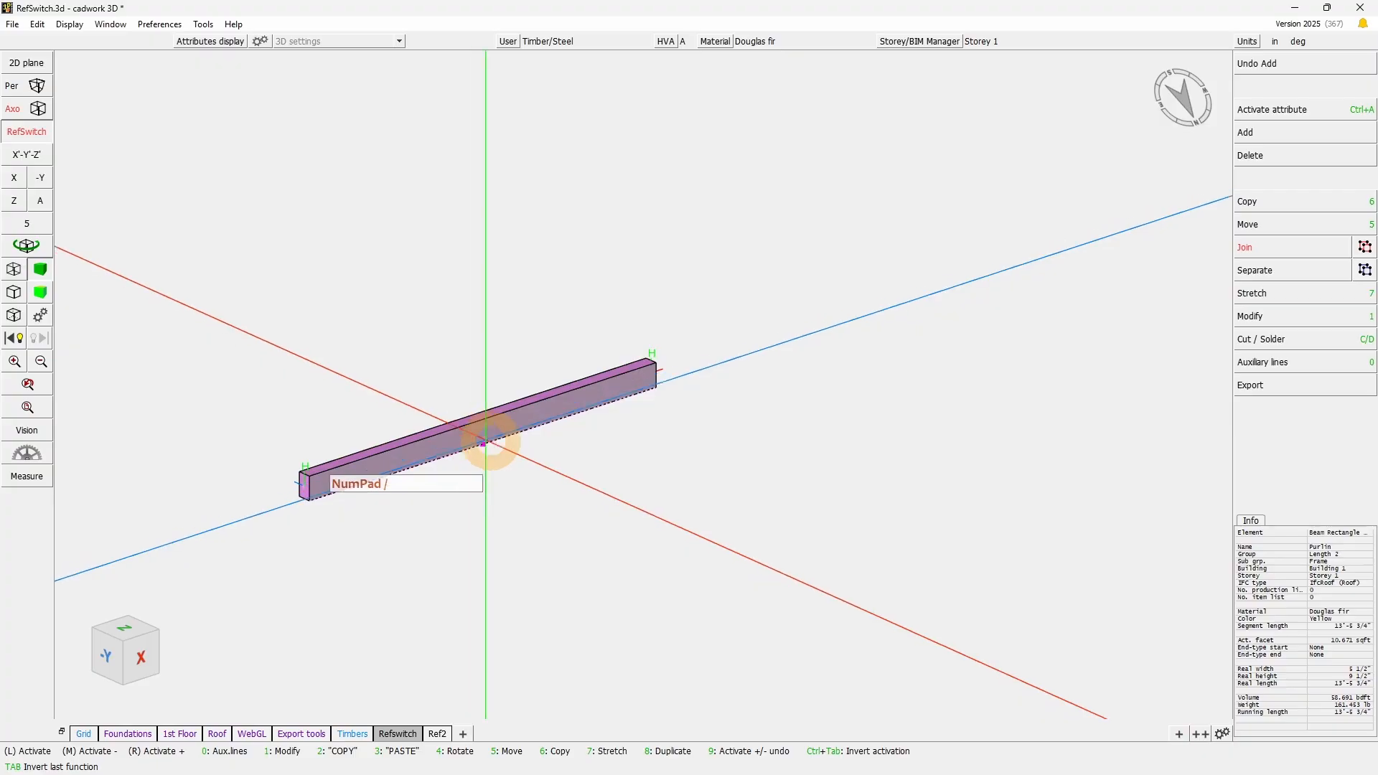
drag(174, 608, 1208, 142)
click(826, 513)
right_click(825, 513)
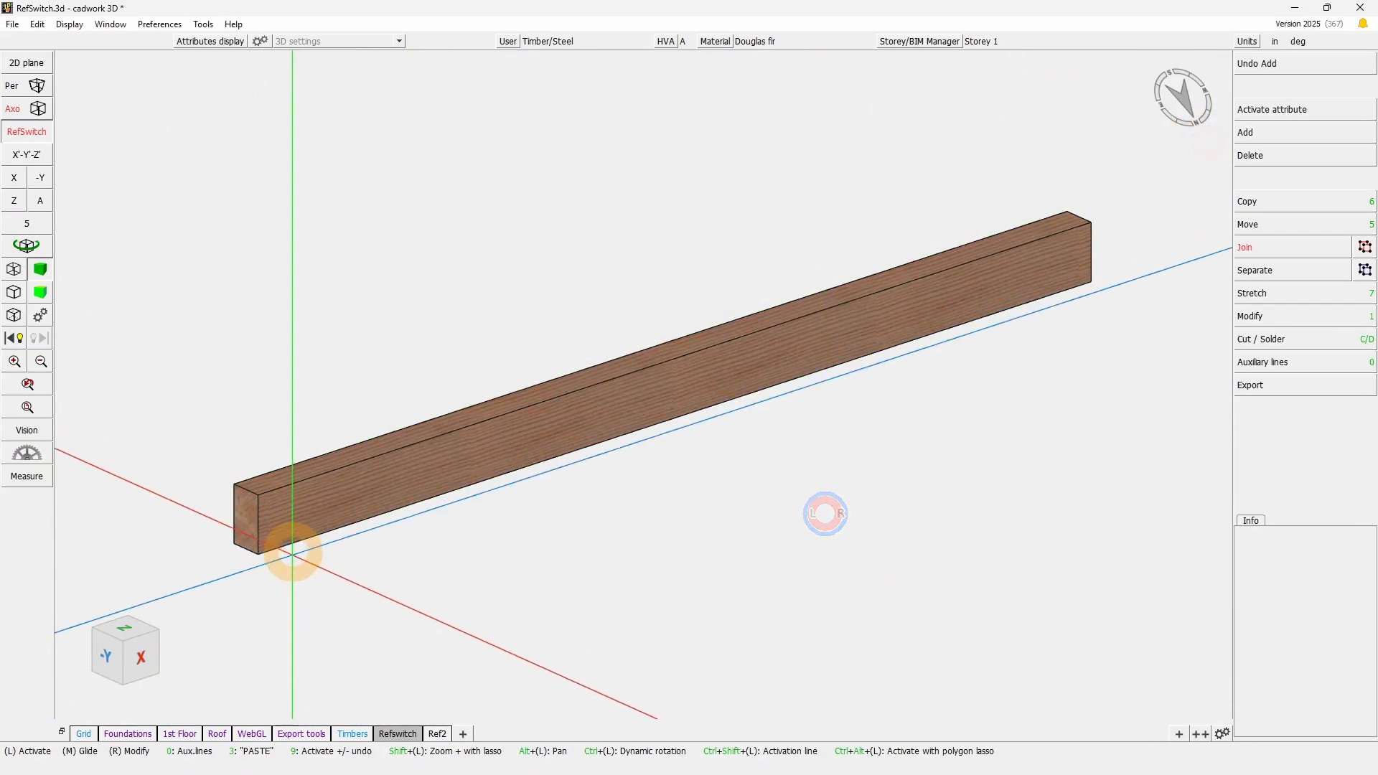
mouse_move(192, 567)
mouse_down()
mouse_move(978, 144)
mouse_move(1209, 138)
mouse_up()
click(622, 567)
right_click(622, 566)
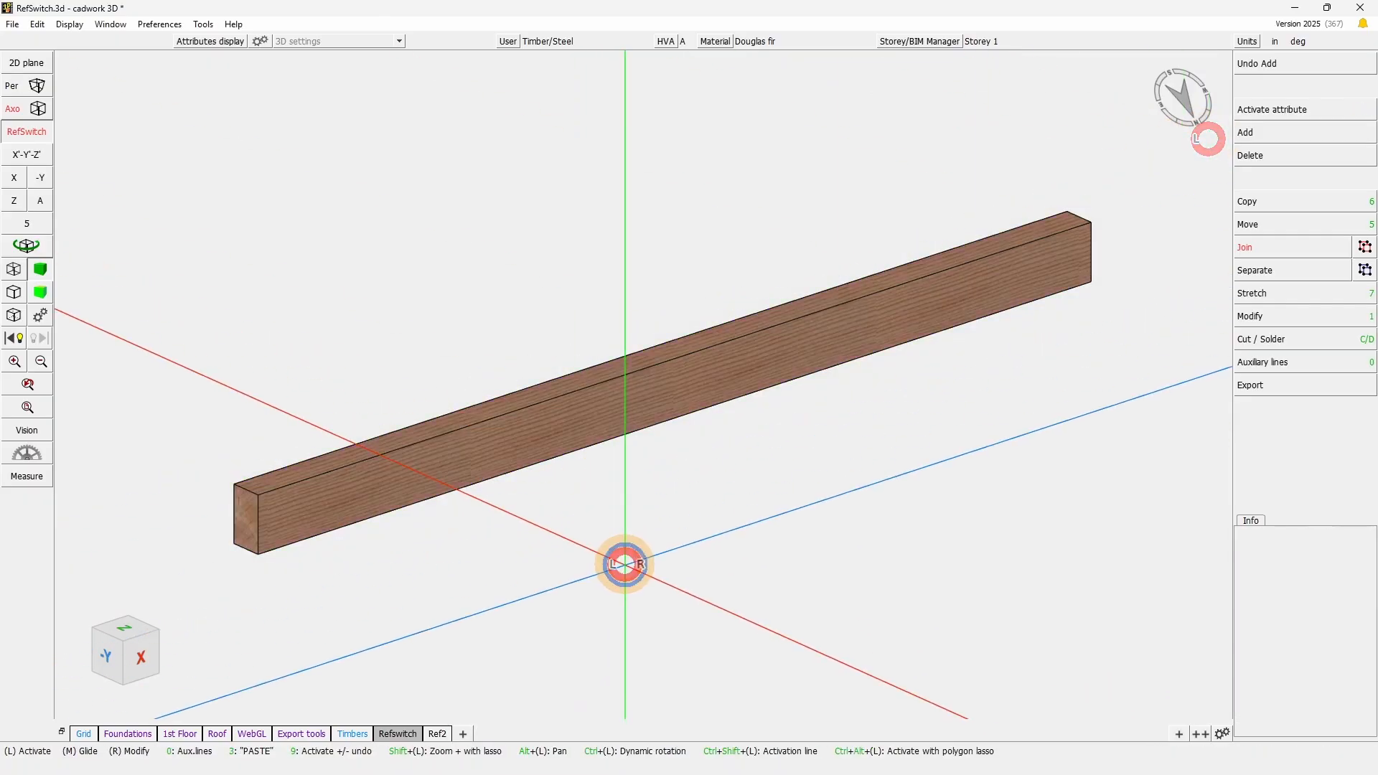
- Switch the RefSwitch rotation off and show the complete timber frame and grid in axonometric view again
click(41, 201)
click(29, 130)
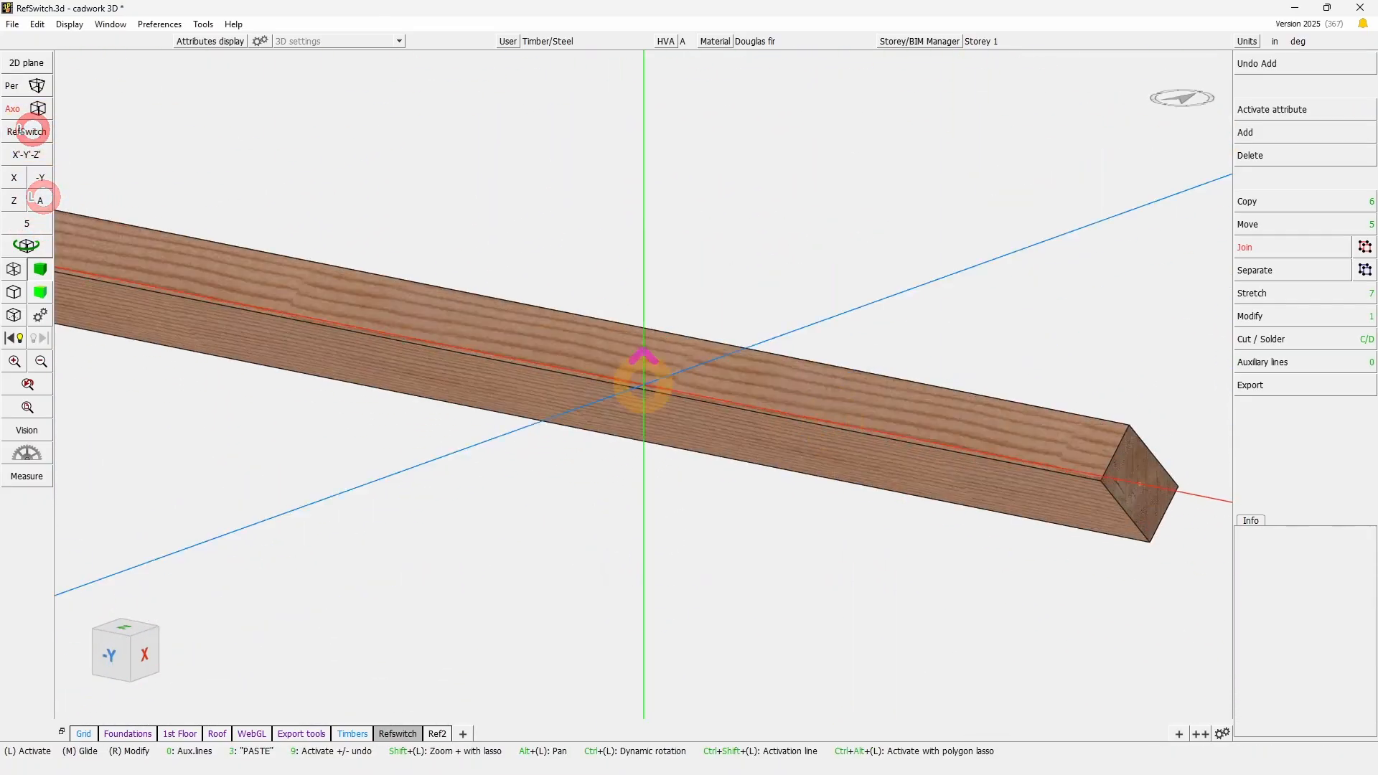
key(j)
scroll(564, 511, down, 6)
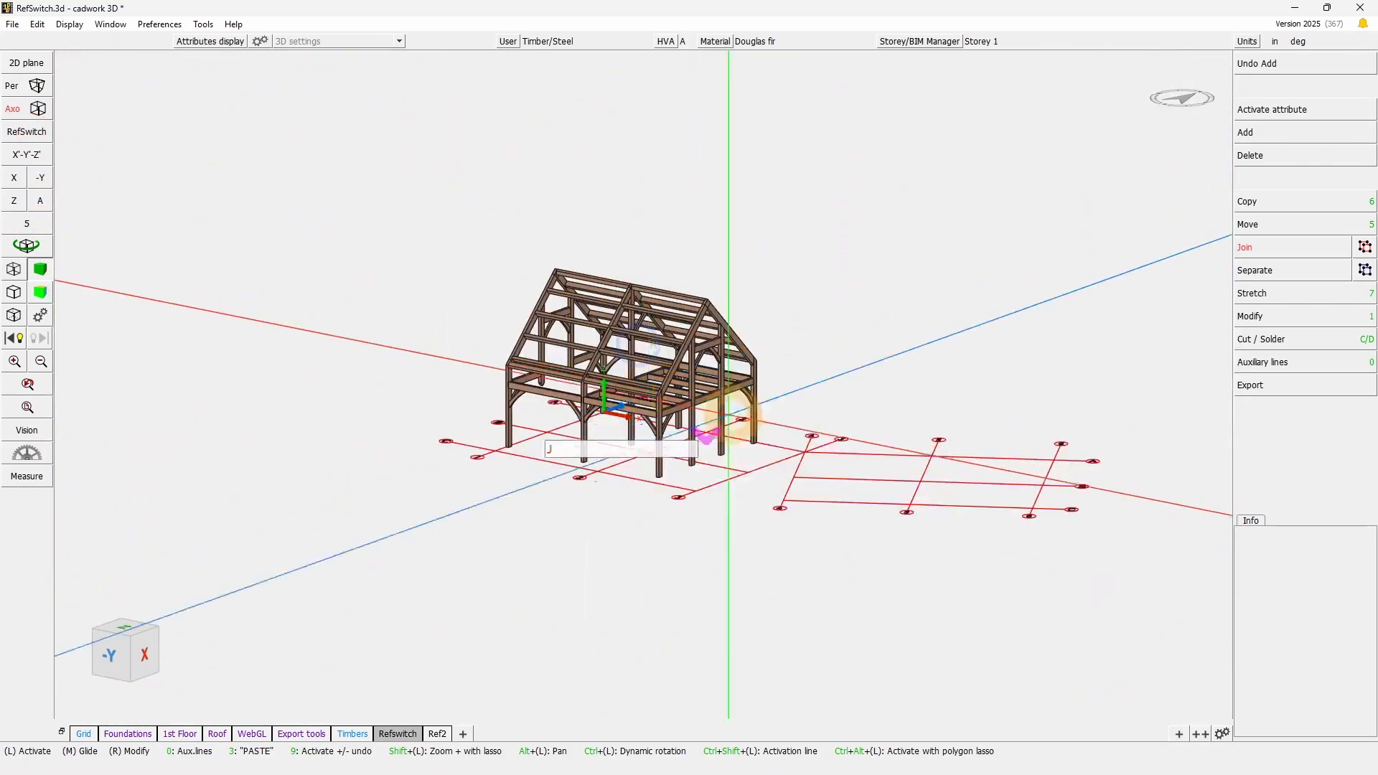
- Toggle the RefSwitch rotation on and off to compare the roof-aligned model with its original orientation
scroll(686, 373, up, 2)
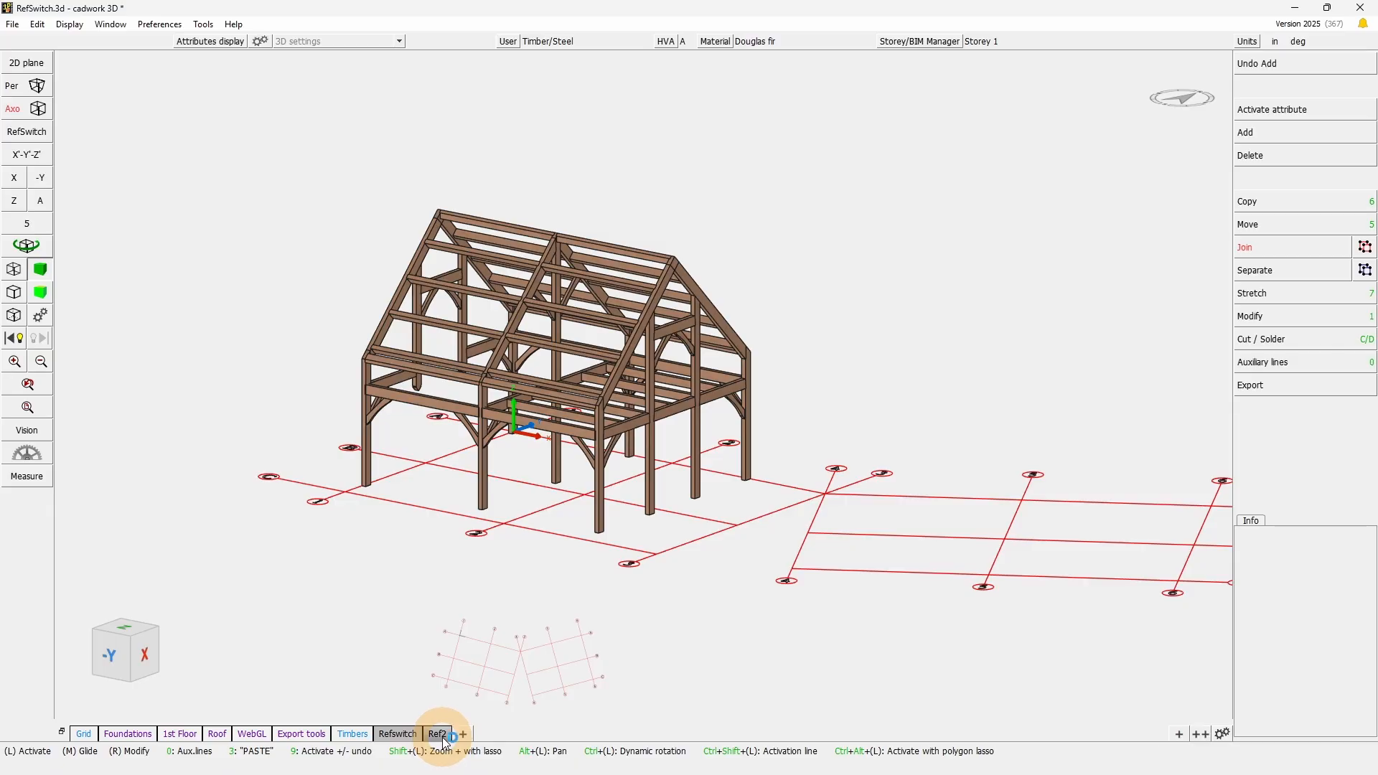
click(29, 132)
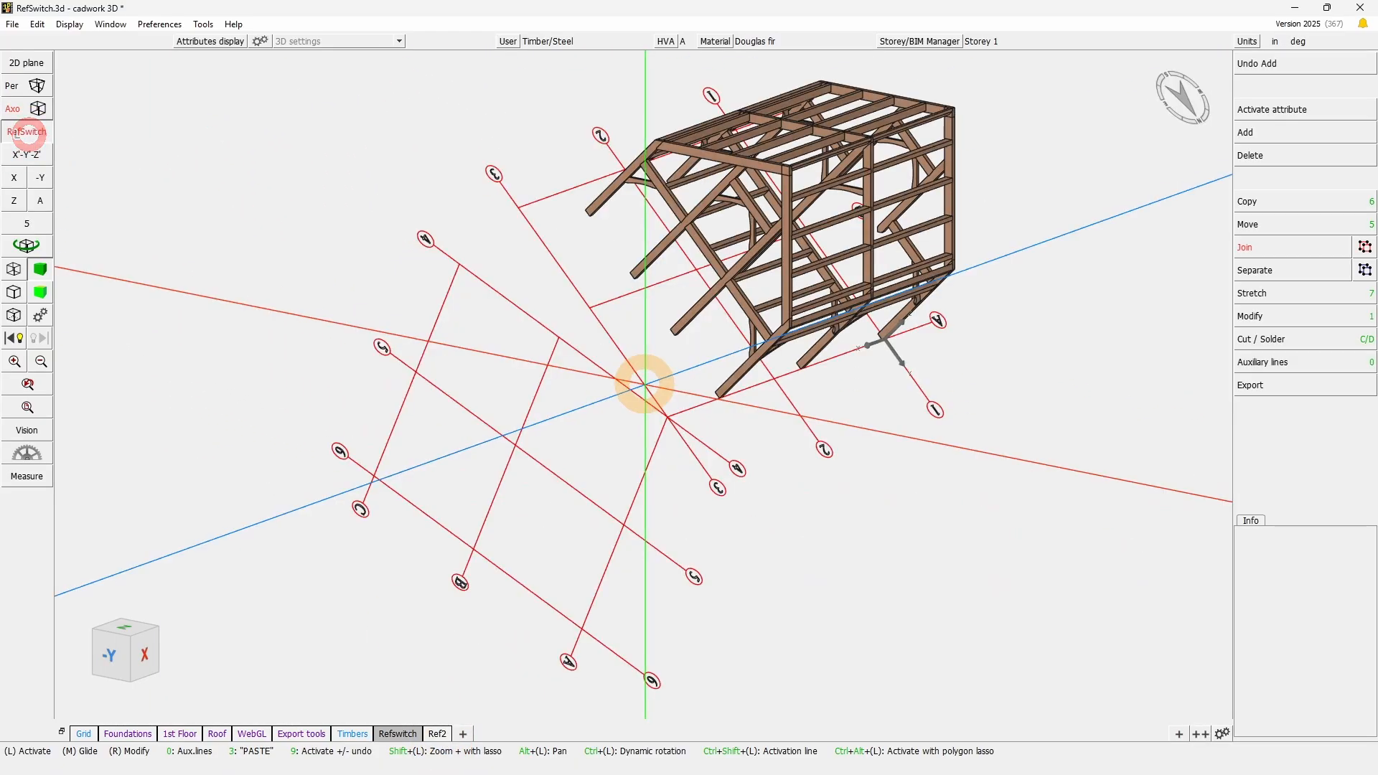
click(29, 131)
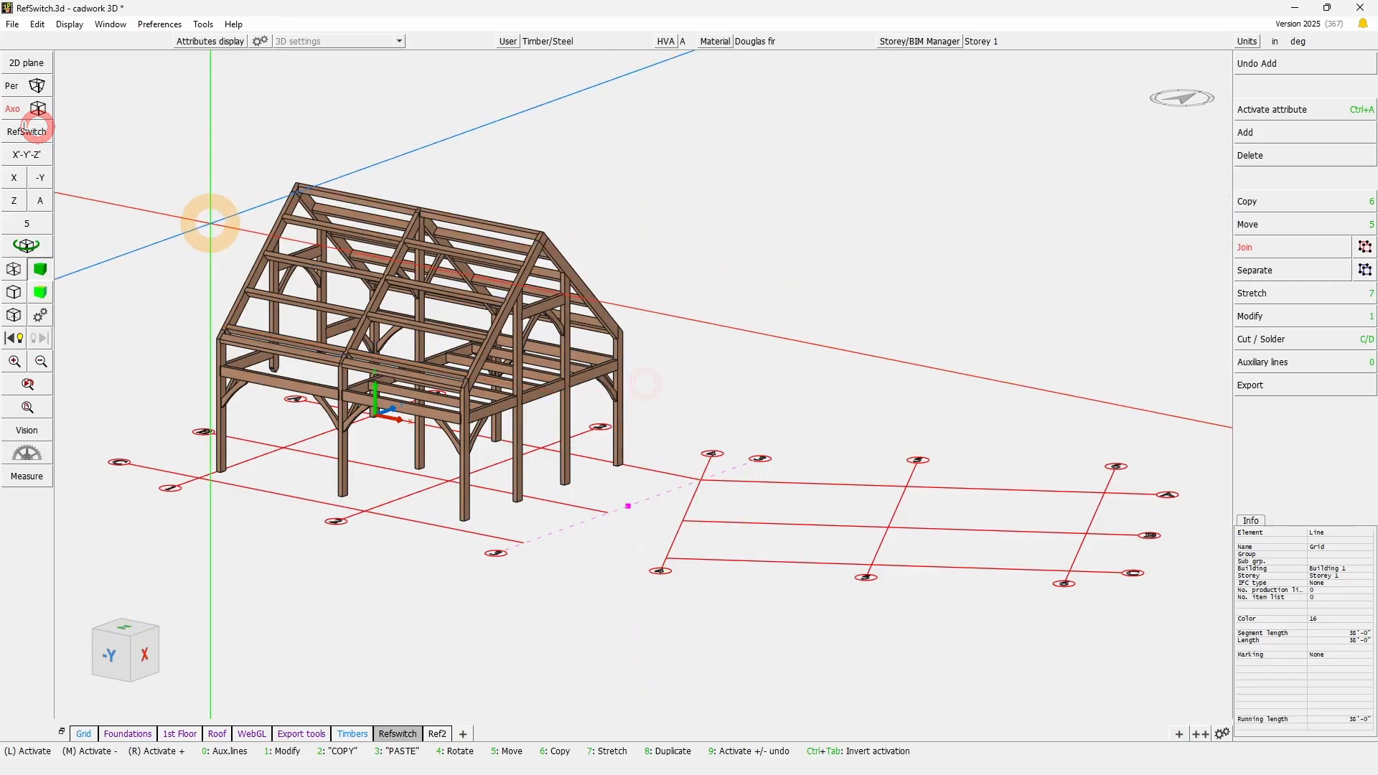